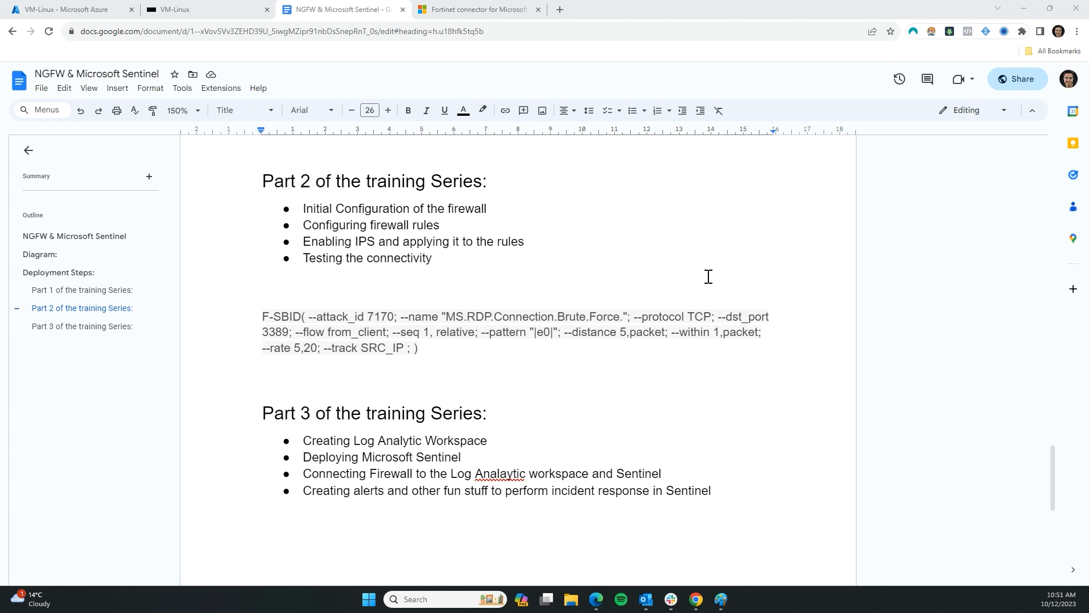
# Scroll the NGFW & Microsoft Sentinel document up from Part 2 to the Part 1 task list
pyautogui.scroll(4, 476, 460)
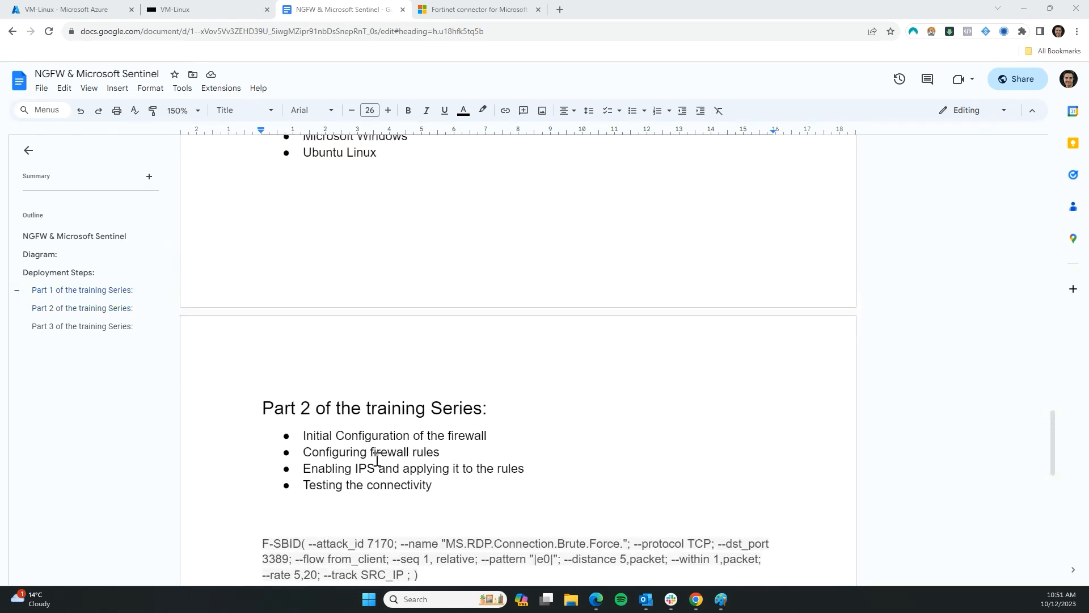
pyautogui.scroll(2, 377, 459)
pyautogui.scroll(-2, 406, 437)
pyautogui.scroll(2, 475, 463)
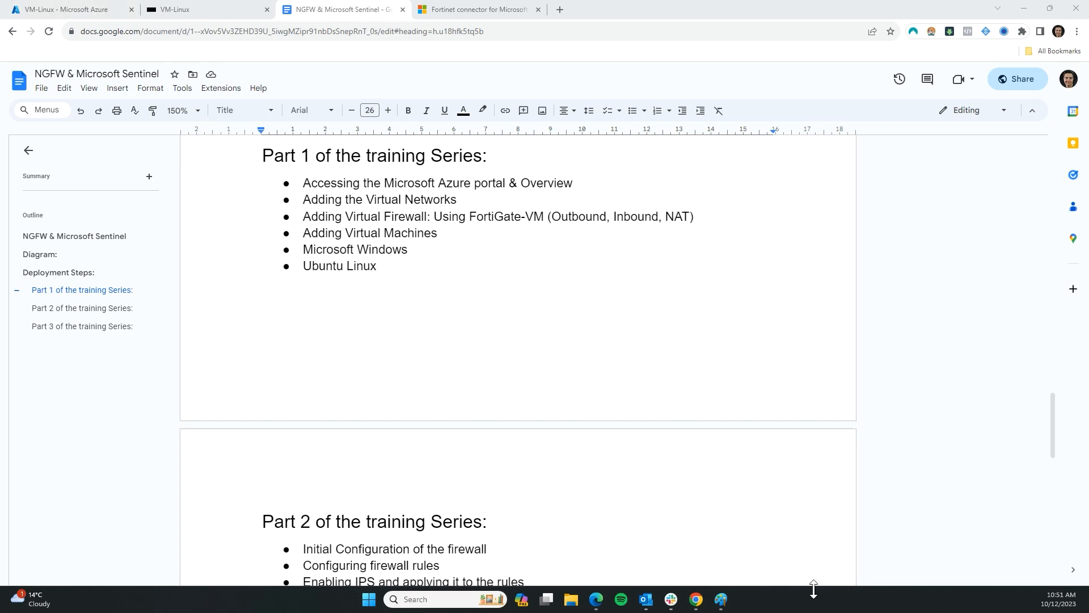
# Bring the Diagram section with the Cyber Lab 10.10.0.0/16 network into view
pyautogui.scroll(11, 565, 391)
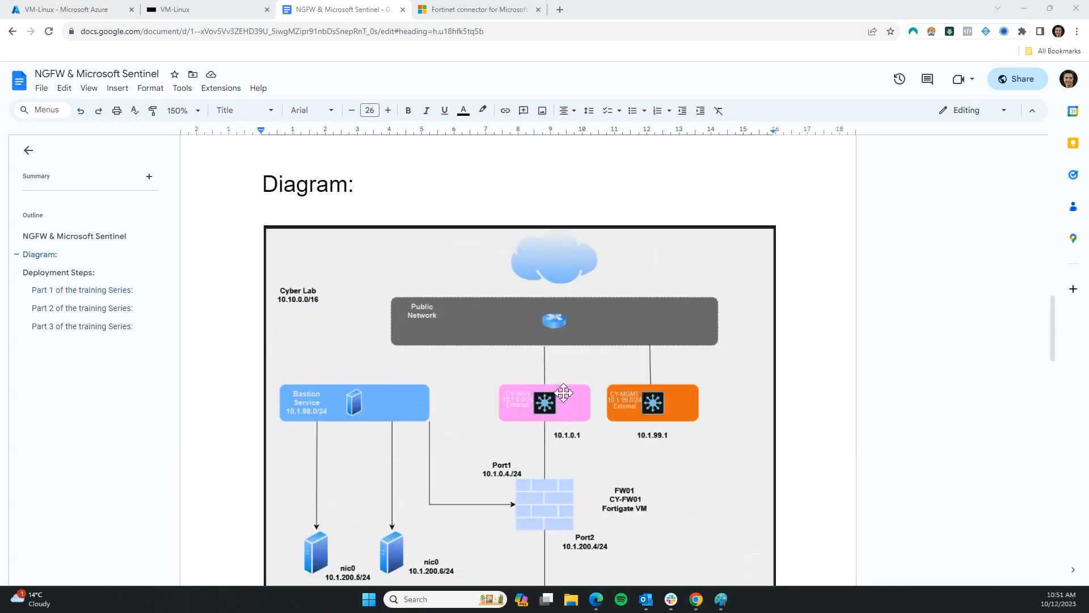
pyautogui.scroll(-2, 564, 392)
pyautogui.scroll(1, 487, 353)
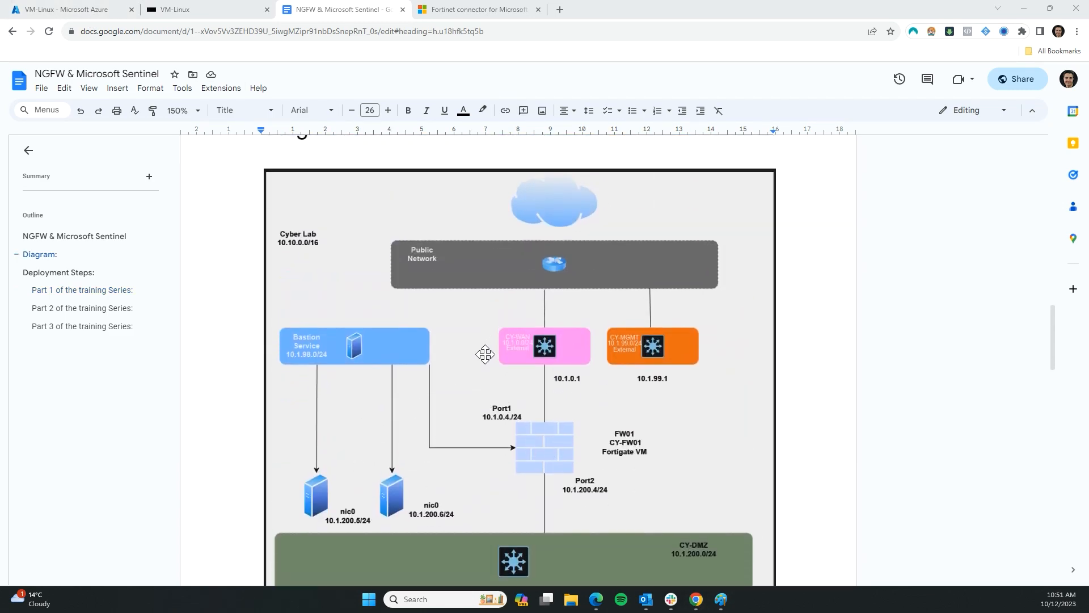
pyautogui.scroll(-1, 485, 355)
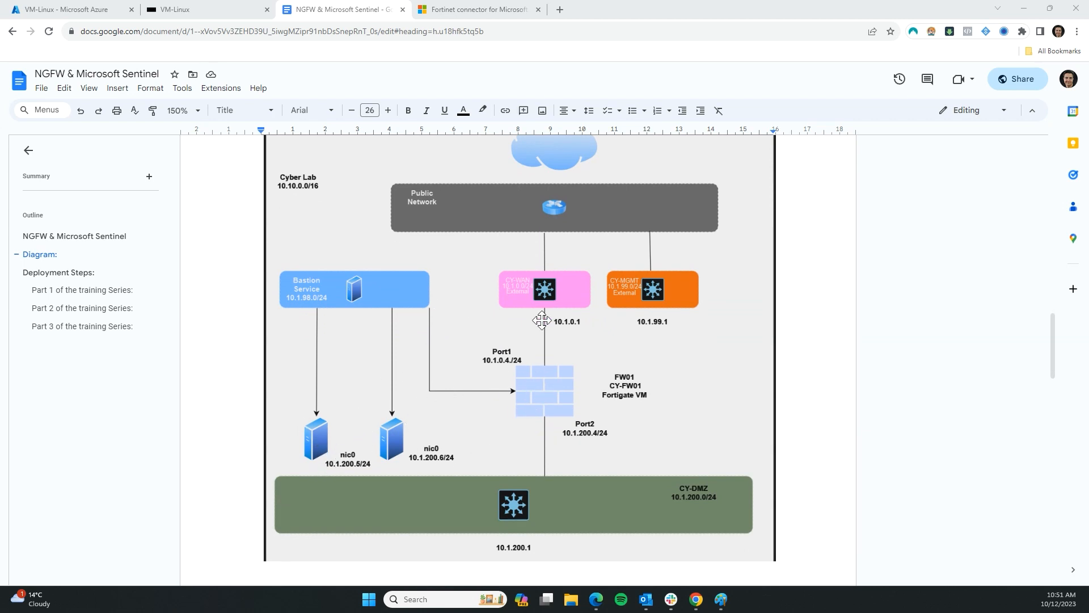
pyautogui.scroll(1, 441, 328)
pyautogui.scroll(-1, 547, 375)
pyautogui.scroll(1, 362, 407)
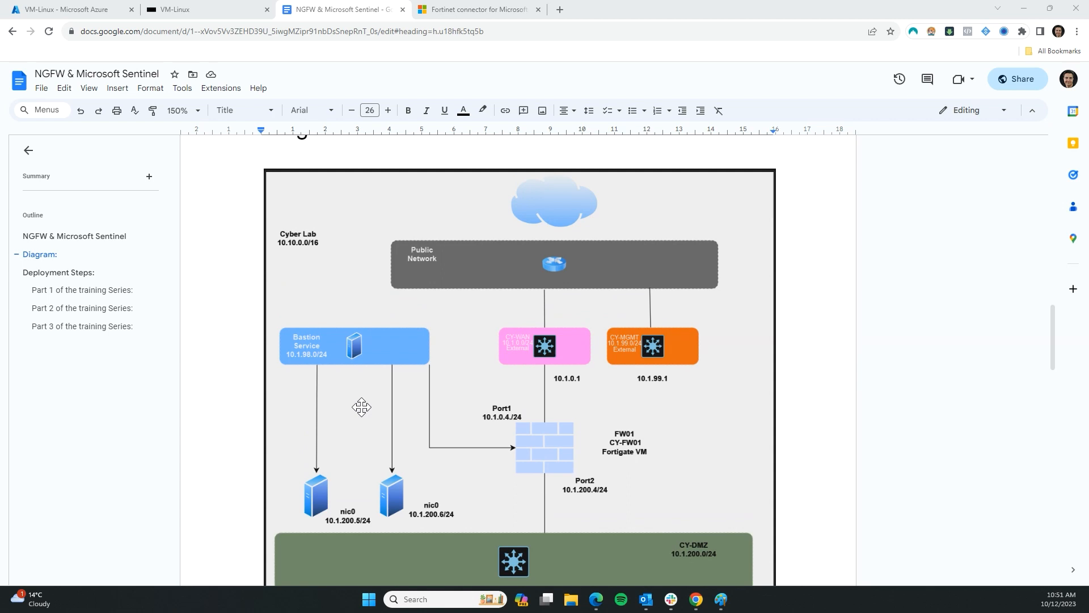
pyautogui.scroll(-1, 361, 383)
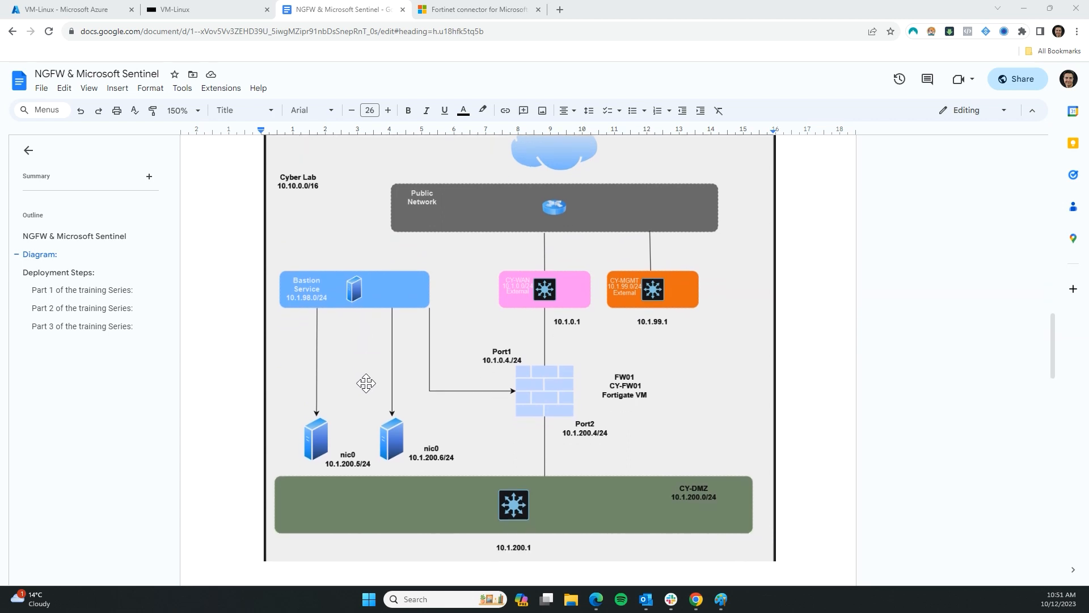
pyautogui.scroll(1, 397, 377)
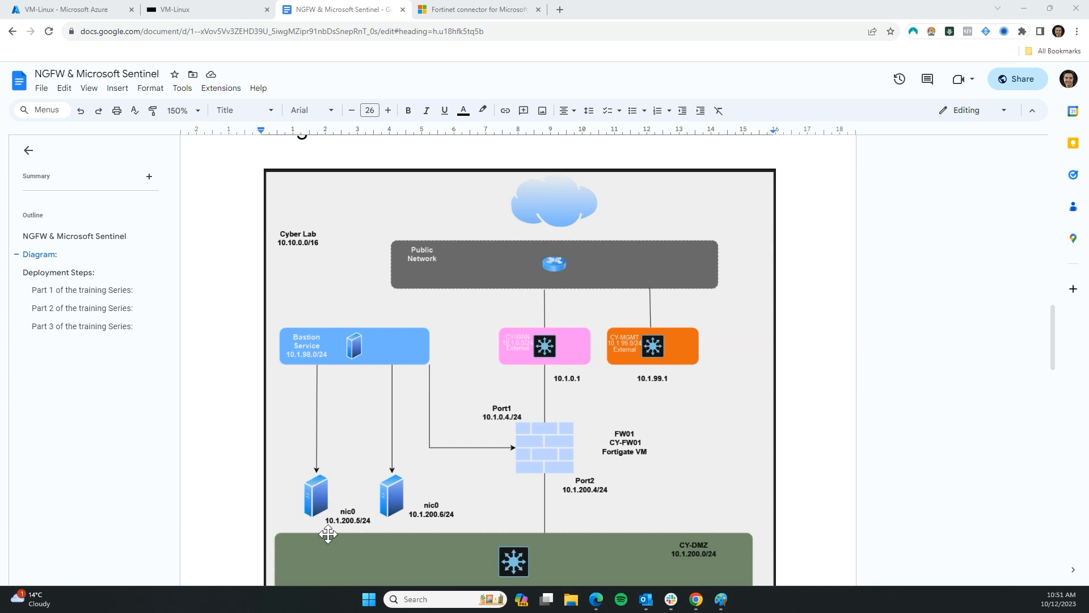
pyautogui.scroll(-1, 320, 476)
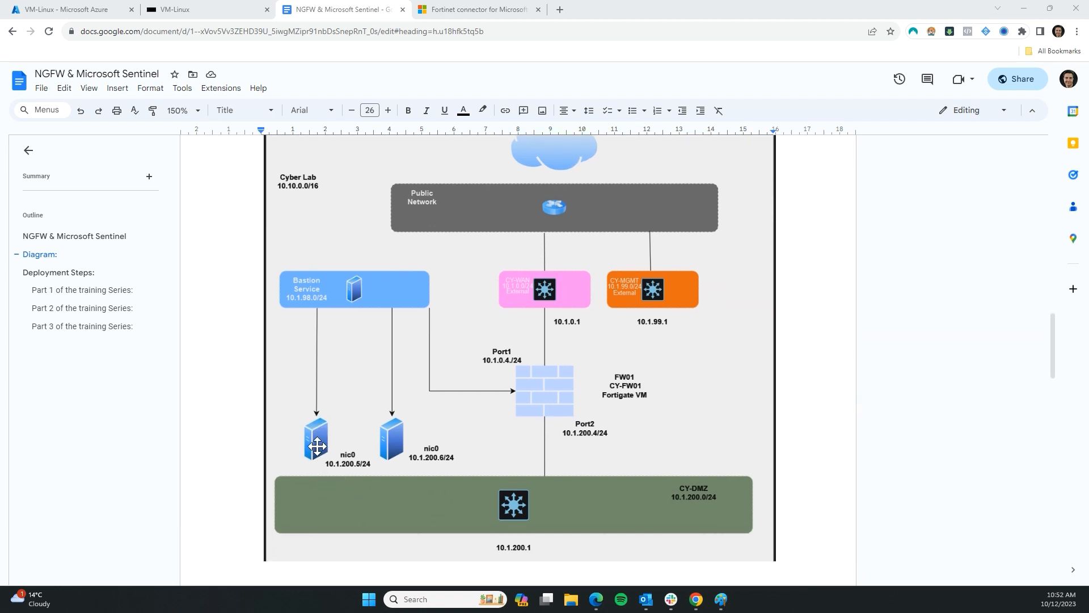
# Select the Fortigate VM CY-FW01 diagram image and look it over toward Deployment Steps
pyautogui.click(509, 512)
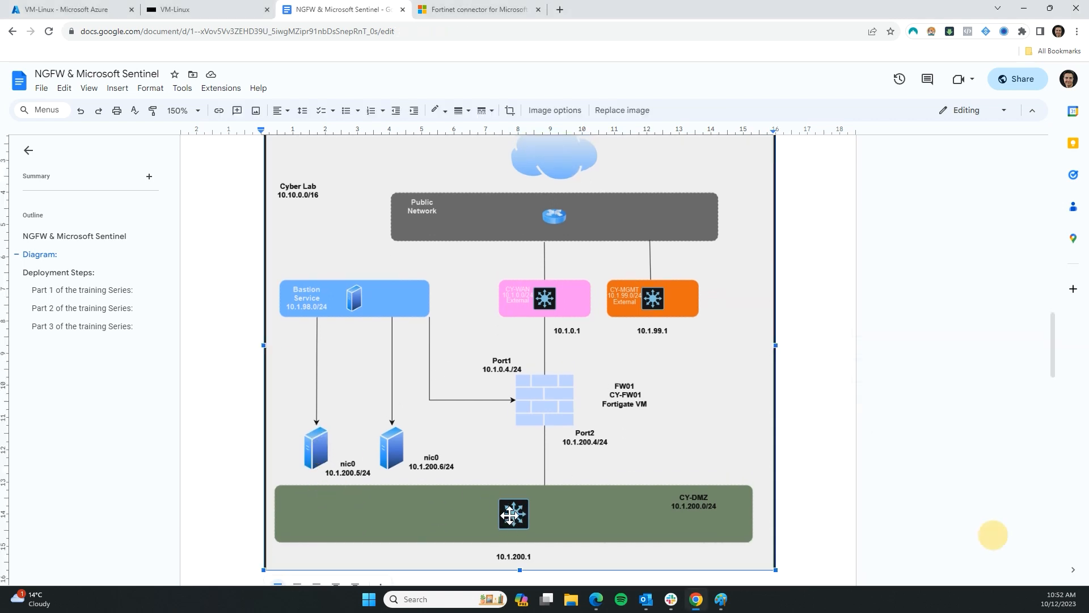
pyautogui.scroll(-1, 509, 512)
pyautogui.scroll(2, 539, 357)
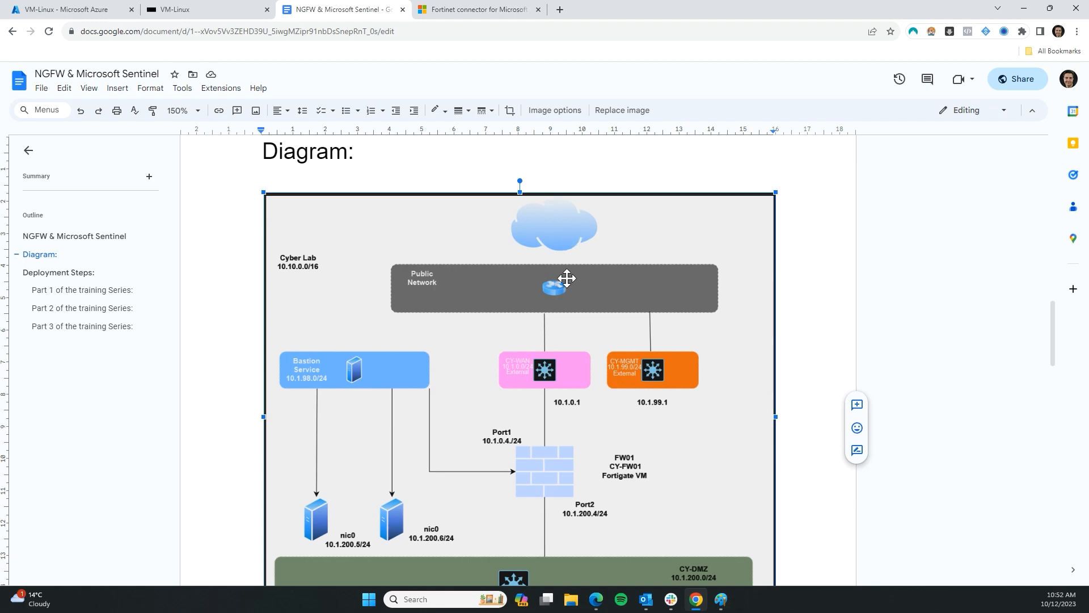
pyautogui.scroll(-5, 539, 278)
pyautogui.scroll(3, 491, 289)
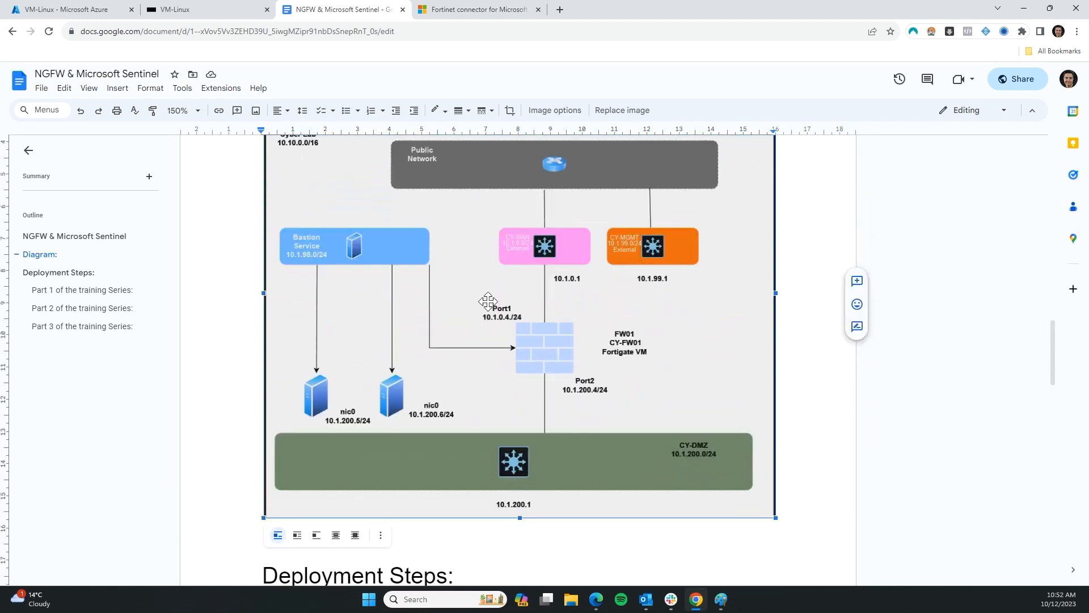
pyautogui.scroll(-6, 408, 399)
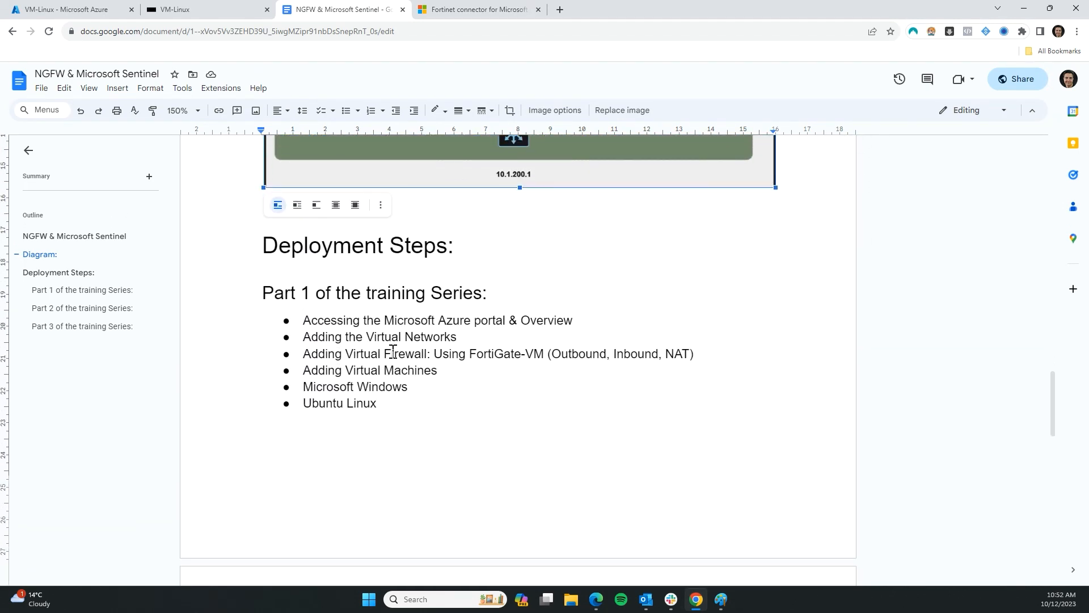
# Review the Part 1 task list and diagram, briefly selecting a line of text
pyautogui.scroll(-1, 333, 357)
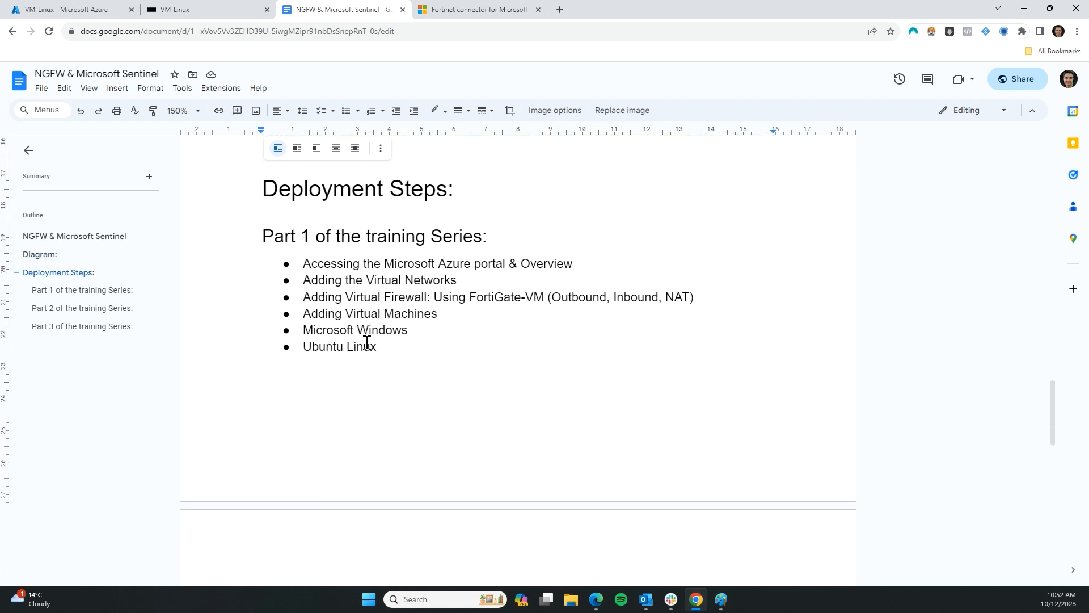
pyautogui.moveTo(316, 280); pyautogui.dragTo(423, 280)
pyautogui.click(404, 297)
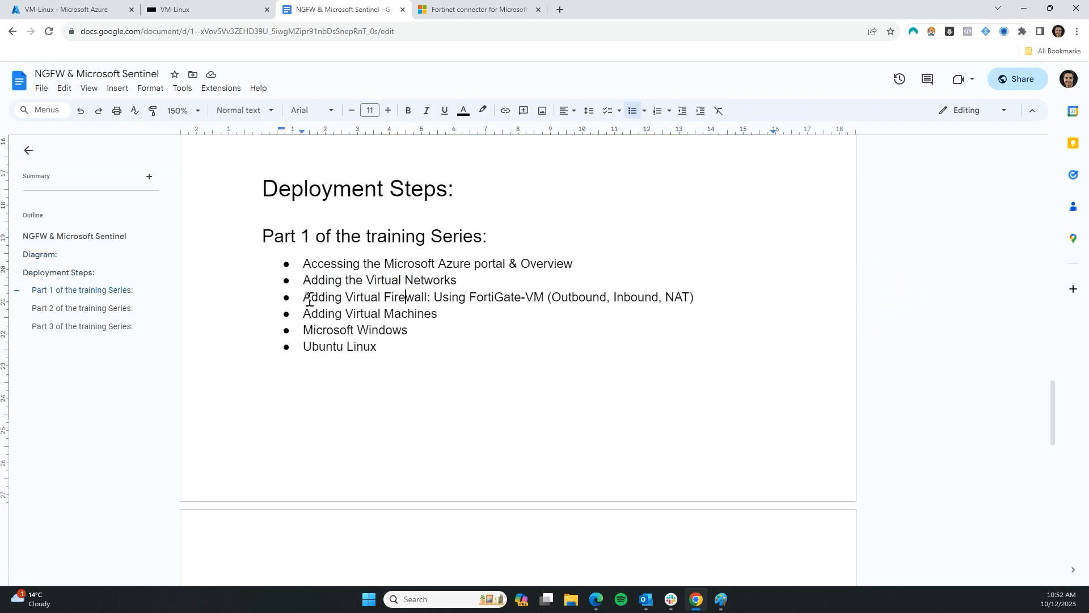
pyautogui.scroll(-1, 323, 295)
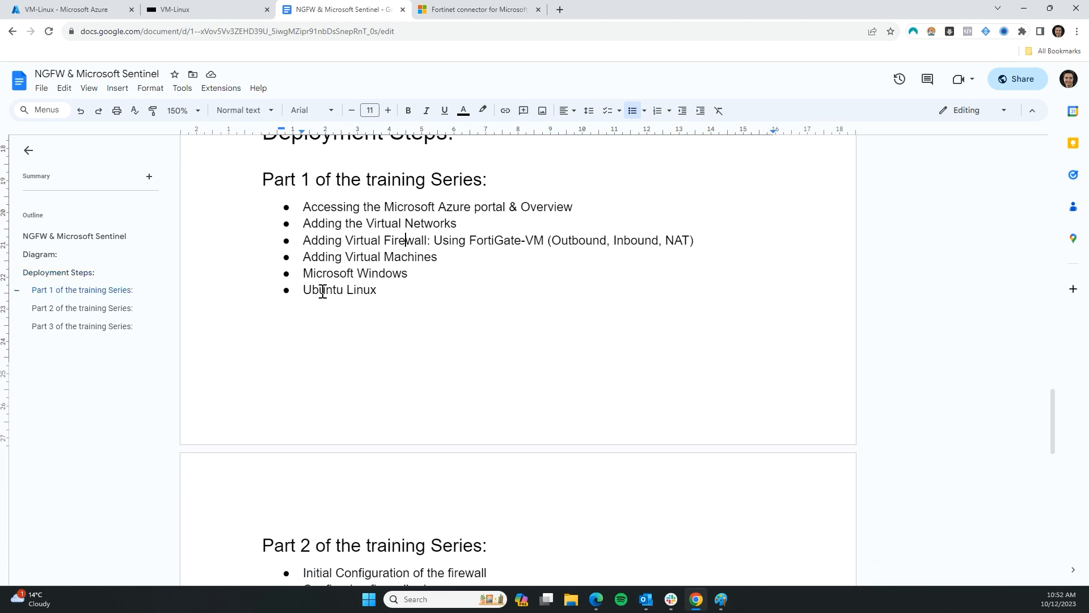
pyautogui.scroll(-3, 307, 251)
pyautogui.scroll(2, 309, 250)
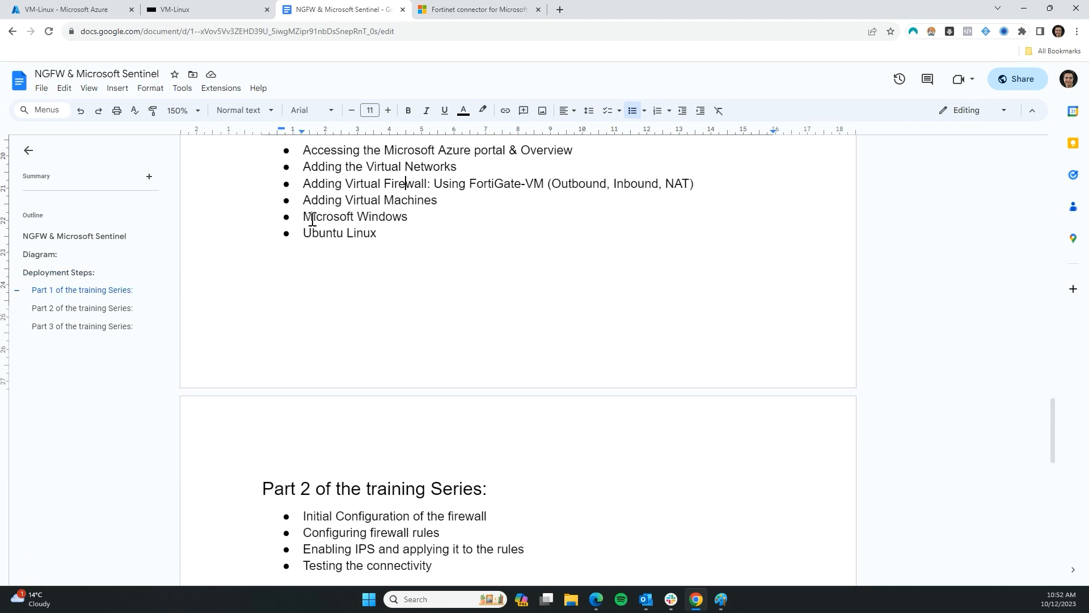
pyautogui.scroll(10, 359, 357)
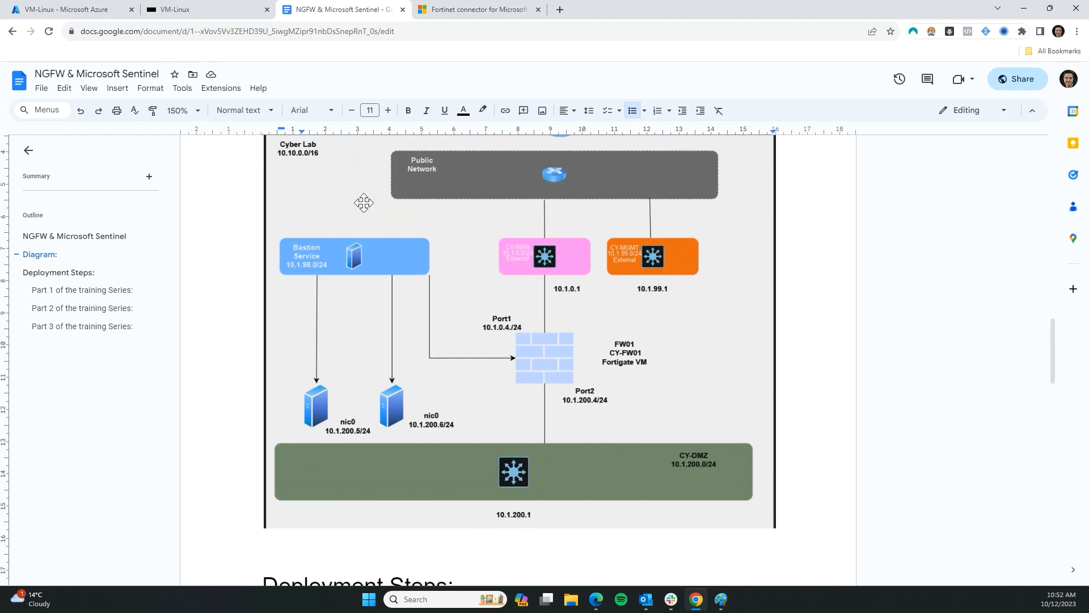
pyautogui.scroll(1, 316, 299)
pyautogui.scroll(-3, 363, 312)
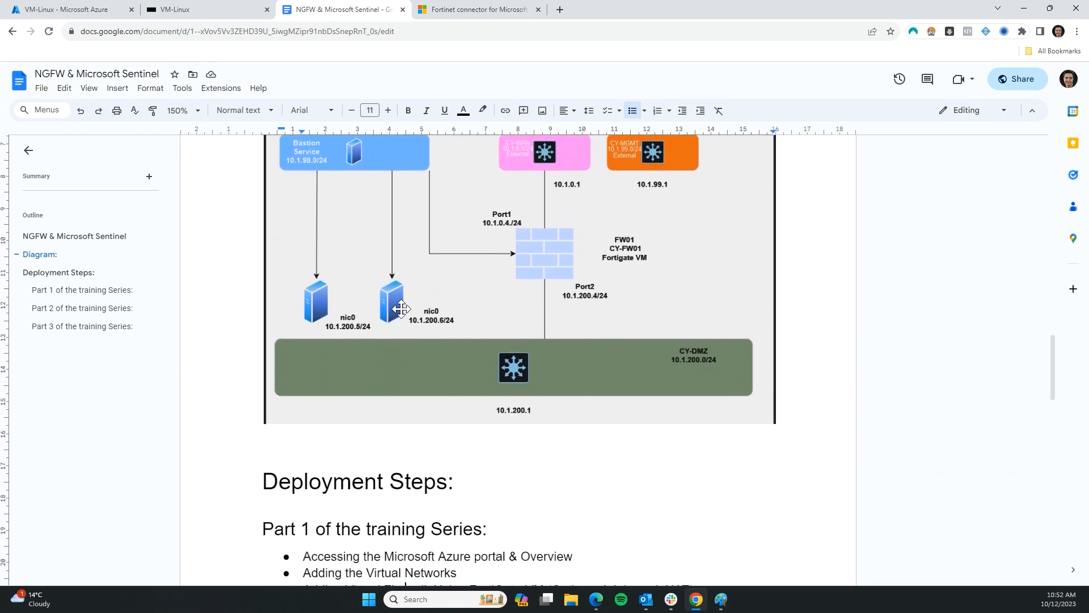
pyautogui.scroll(-12, 317, 299)
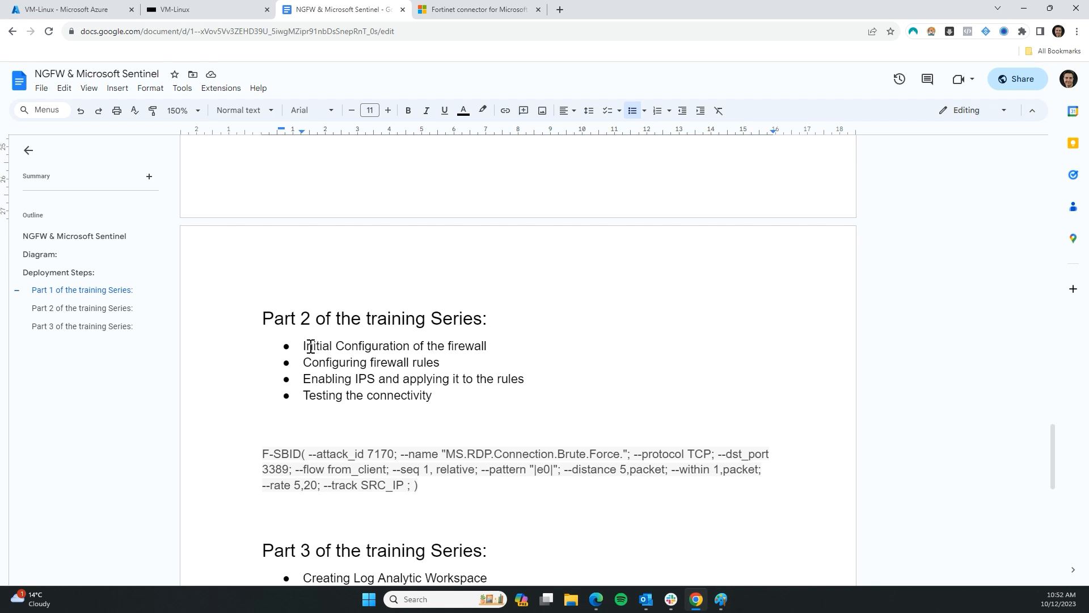
# Mark part of Part 2's Initial Configuration bullet, then move on to the Part 3 list
pyautogui.moveTo(312, 347); pyautogui.dragTo(419, 347)
pyautogui.click(388, 364)
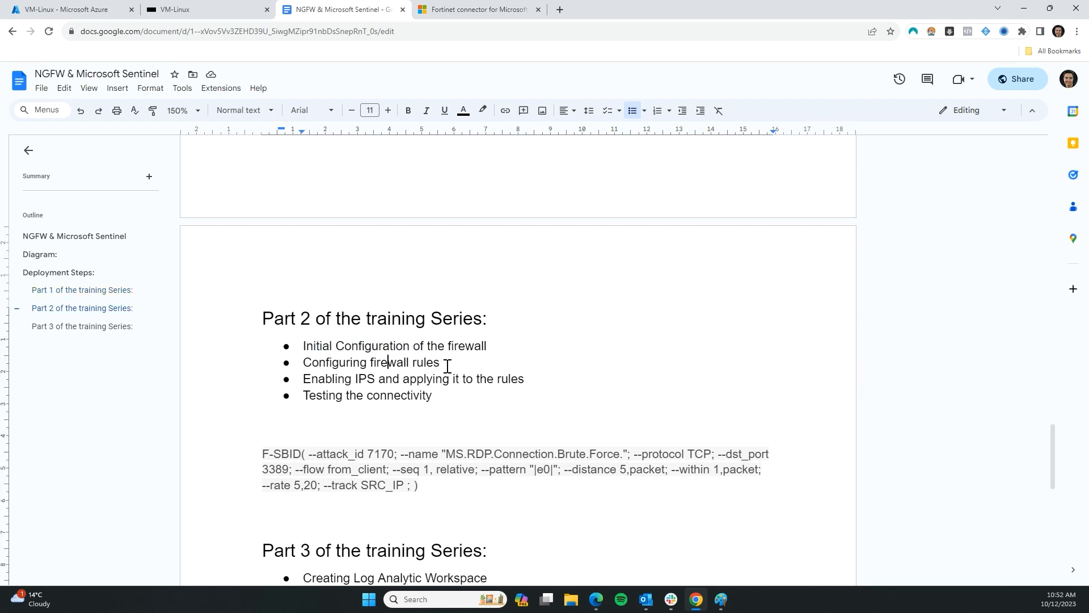
pyautogui.scroll(-3, 342, 391)
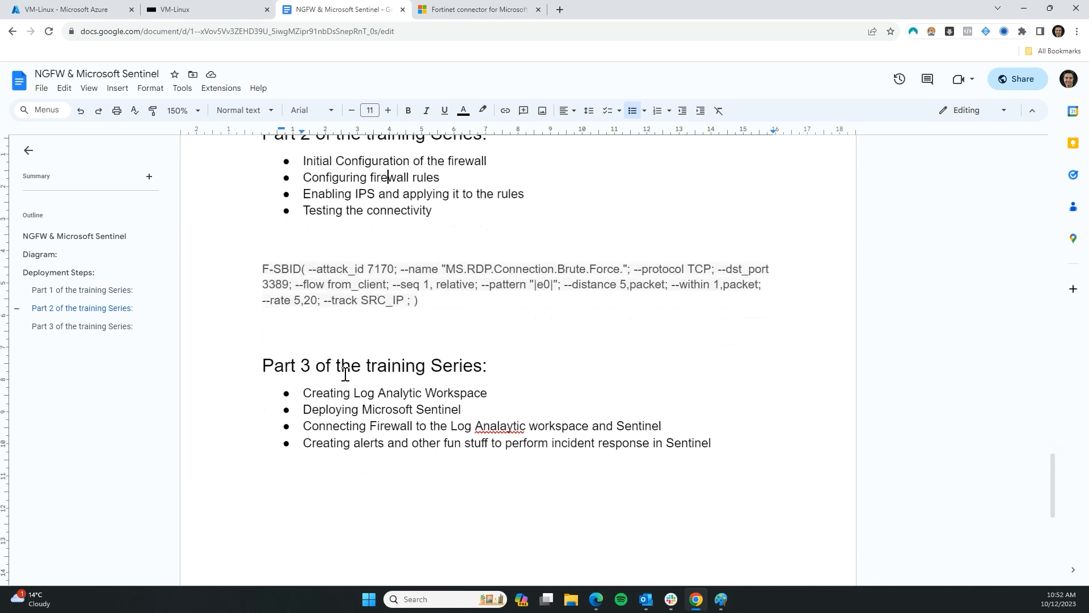
pyautogui.scroll(2, 345, 375)
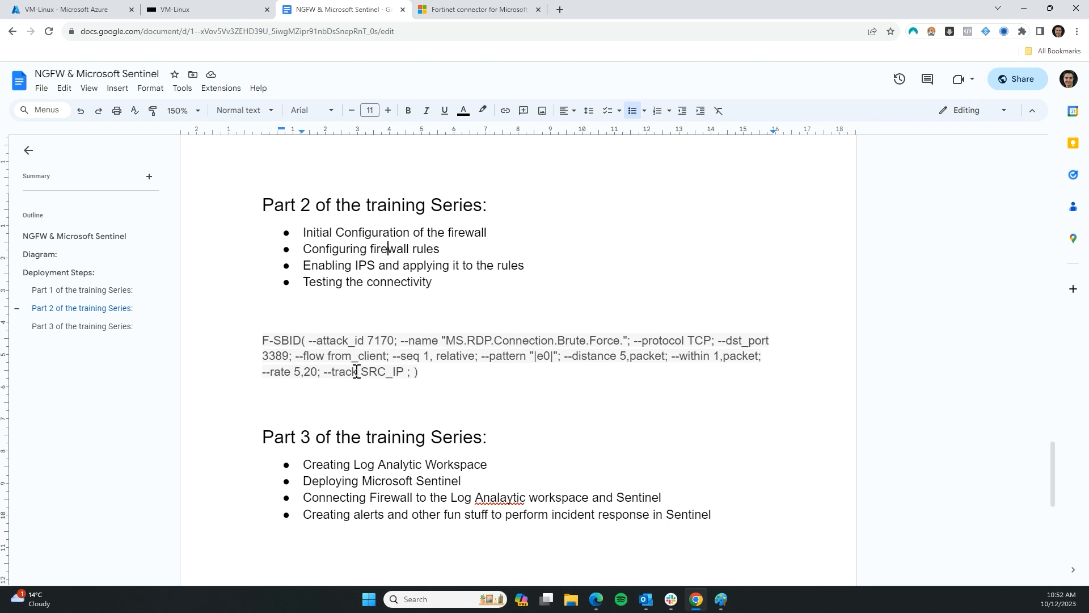
pyautogui.scroll(-1, 380, 397)
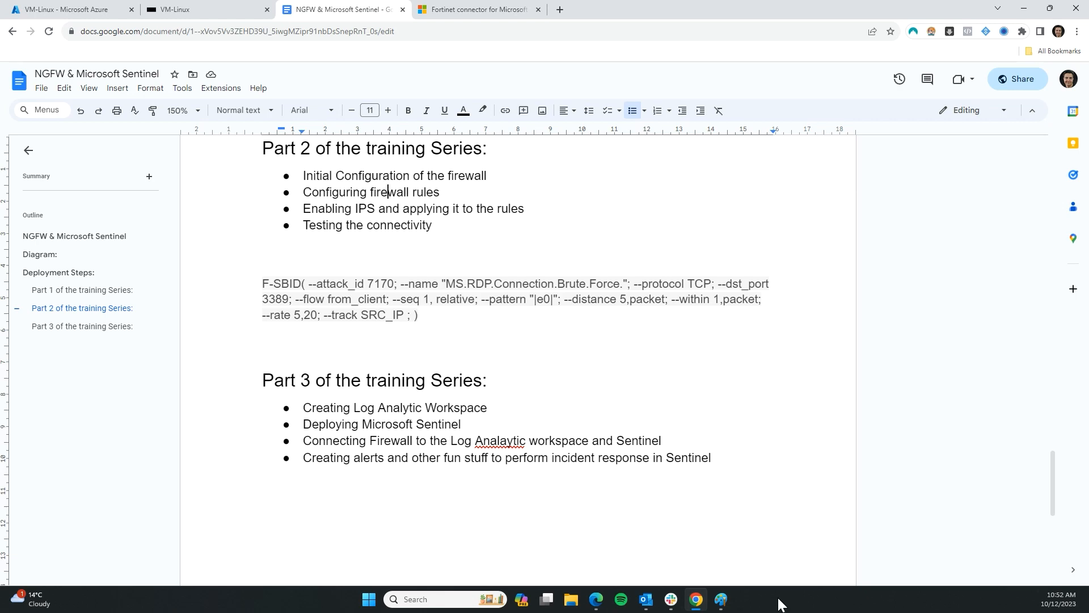
pyautogui.scroll(12, 664, 577)
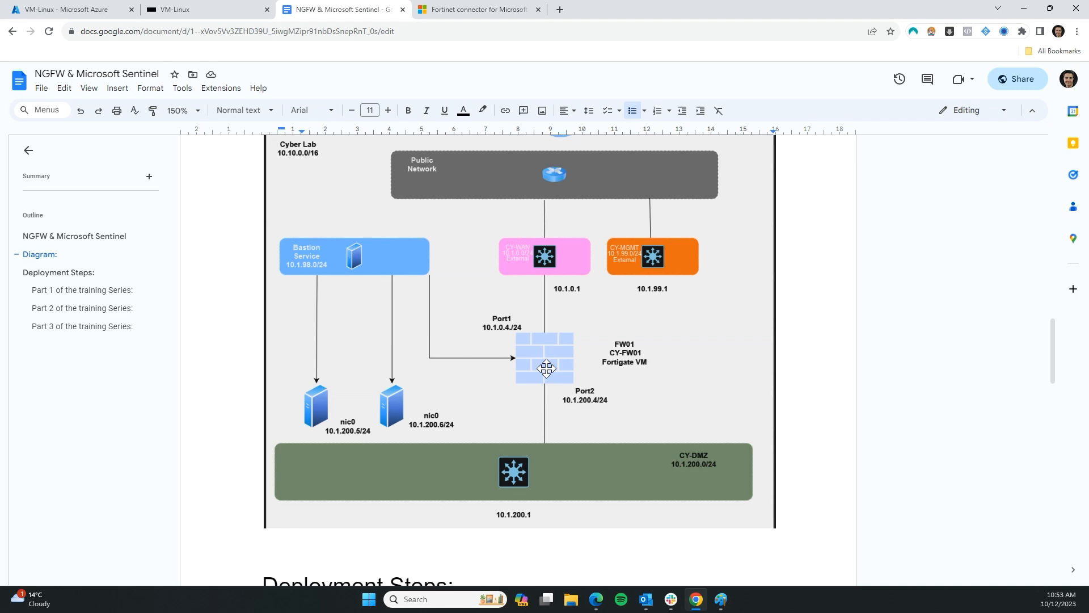
pyautogui.scroll(-10, 634, 416)
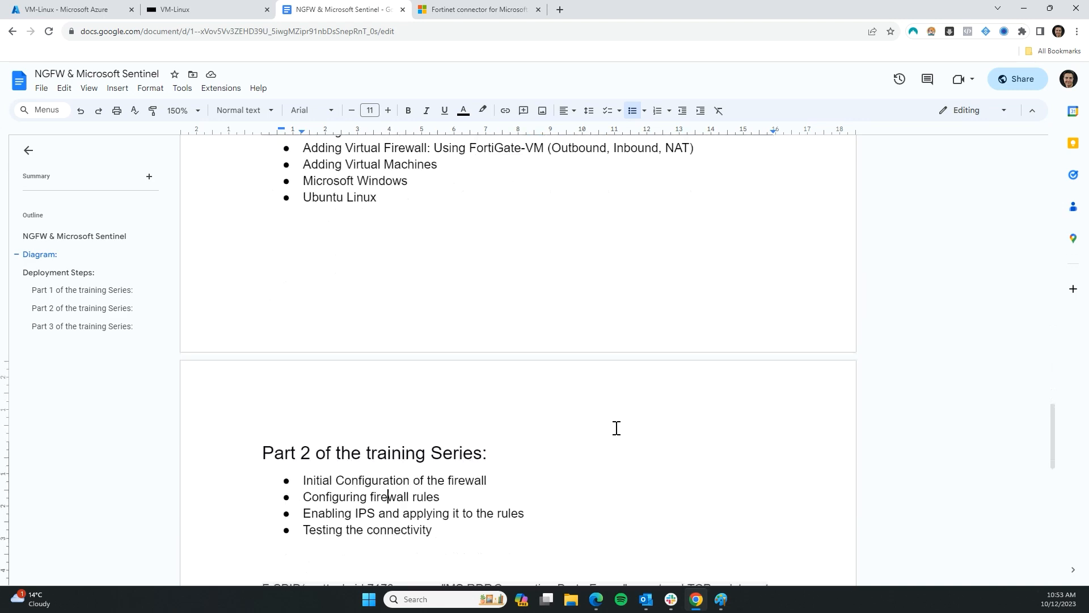
pyautogui.scroll(-4, 556, 451)
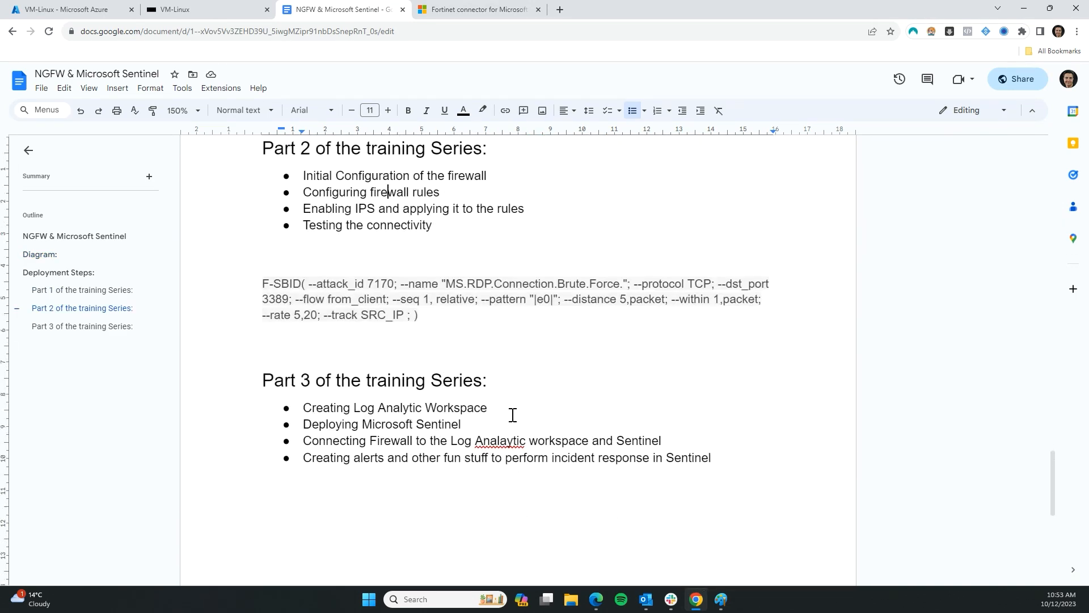
# Bring up the Paint sketch with Sentinel, Log Analytic Workspace, Linux VM - Syslog Server and NGFW boxes
pyautogui.click(722, 602)
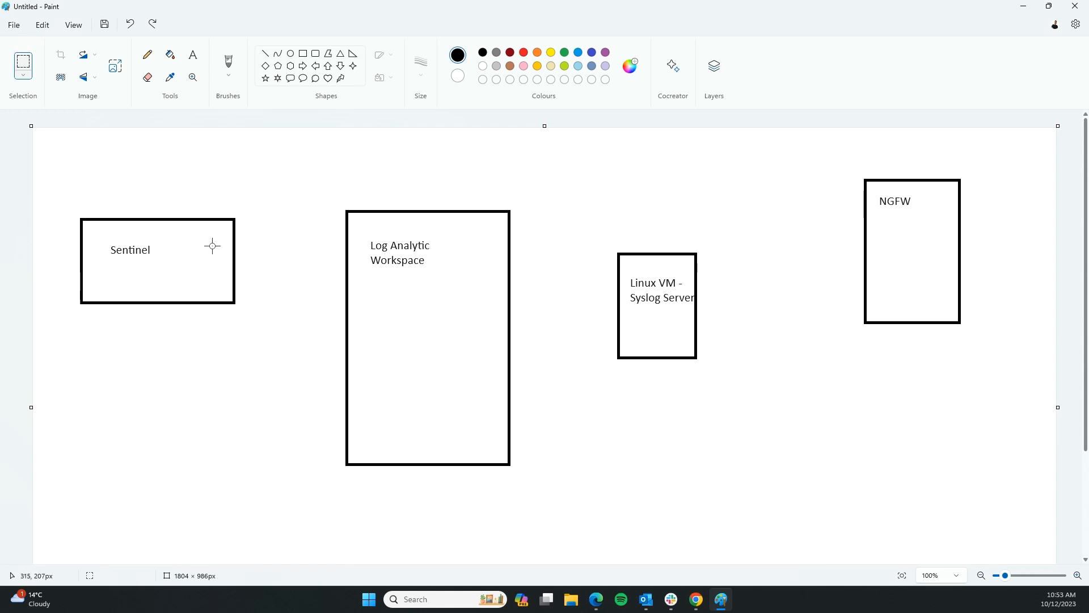
pyautogui.scroll(-2, 771, 360)
pyautogui.scroll(2, 660, 434)
pyautogui.click(264, 54)
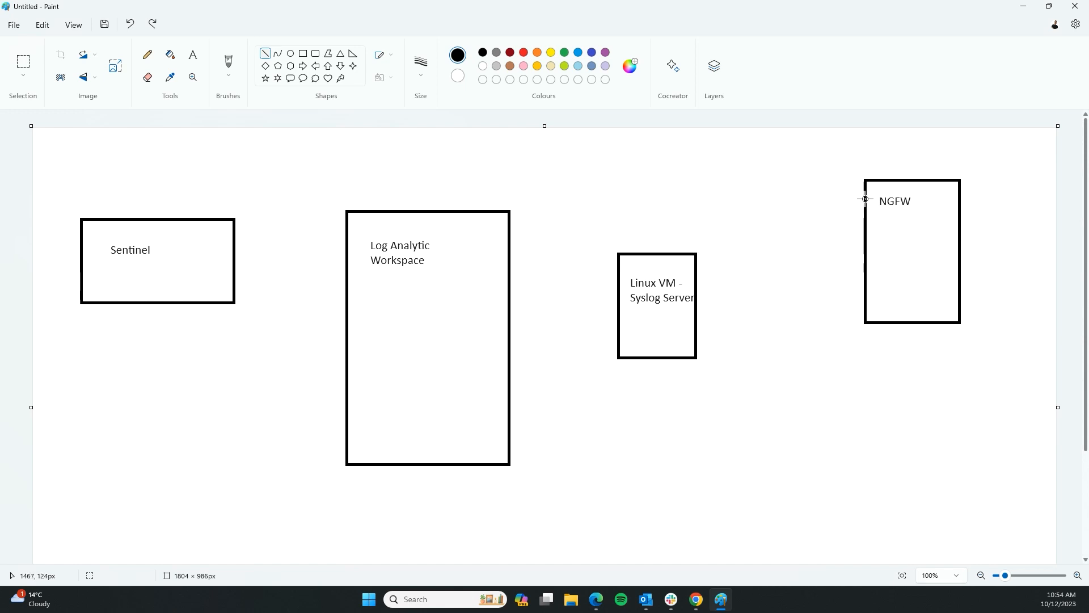
# Draw lines linking NGFW to the Linux VM box and Linux VM to Log Analytic Workspace
pyautogui.moveTo(864, 199); pyautogui.dragTo(699, 288)
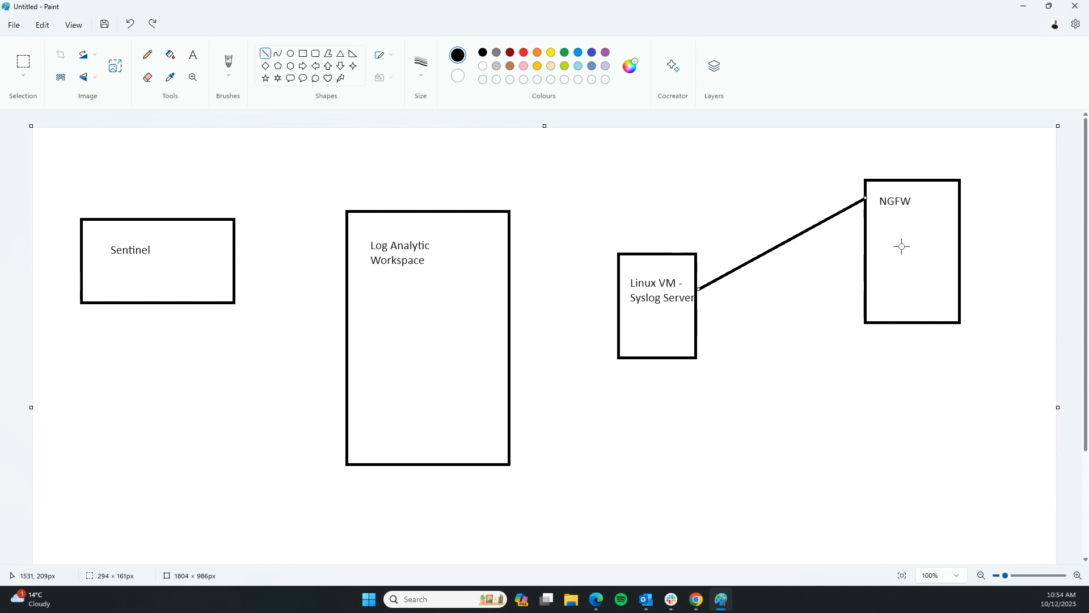
pyautogui.click(617, 305)
pyautogui.moveTo(618, 305); pyautogui.dragTo(510, 308)
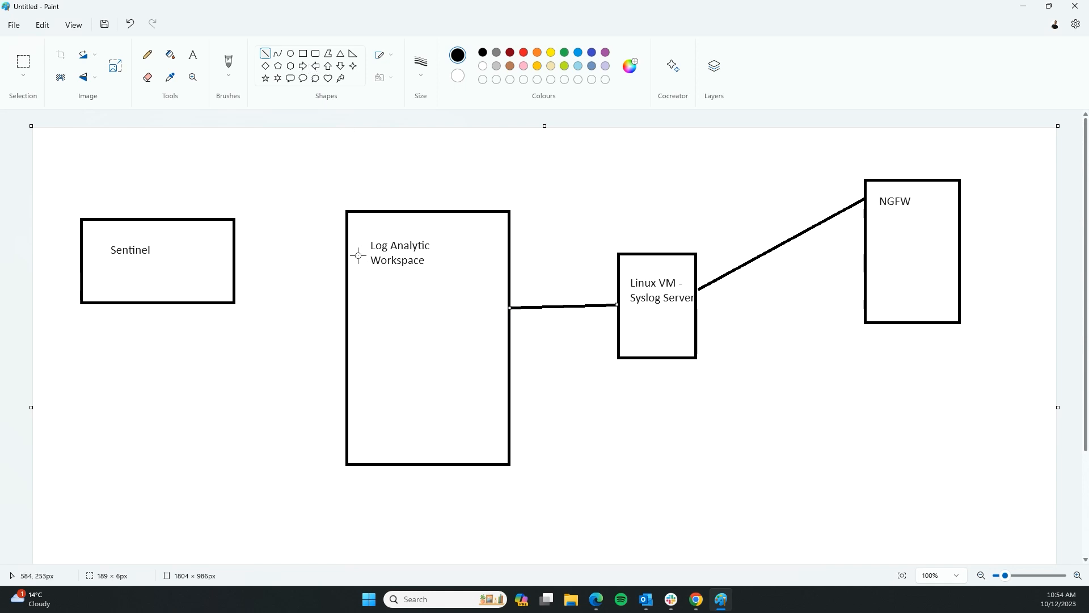
pyautogui.click(315, 53)
# Draw four rounded boxes inside the Log Analytic Workspace box
pyautogui.moveTo(364, 285); pyautogui.dragTo(397, 355)
pyautogui.moveTo(430, 289); pyautogui.dragTo(472, 347)
pyautogui.moveTo(371, 390); pyautogui.dragTo(389, 429)
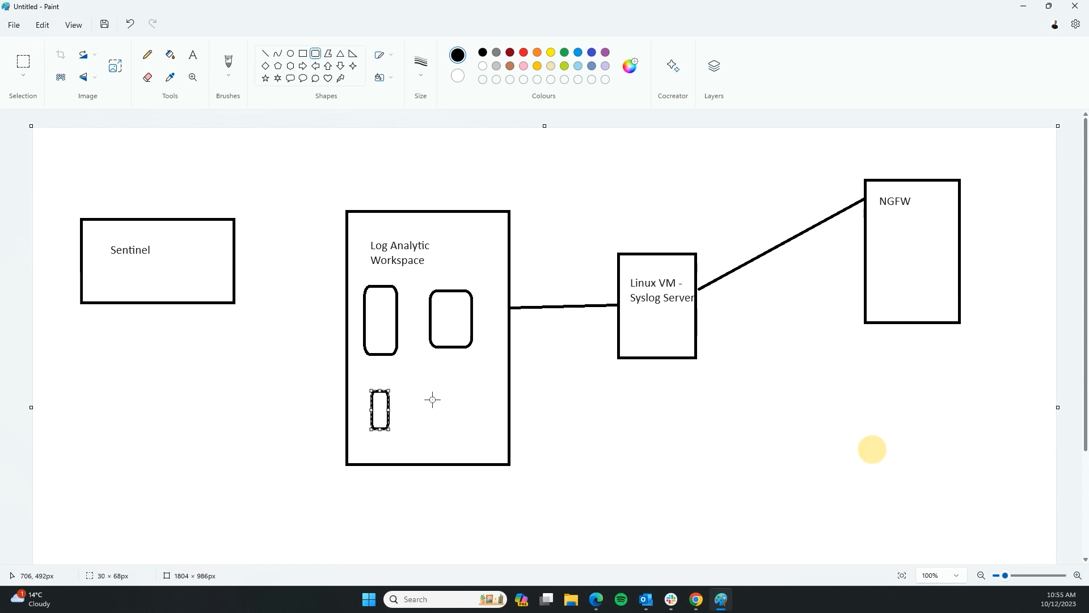
pyautogui.moveTo(429, 390); pyautogui.dragTo(462, 451)
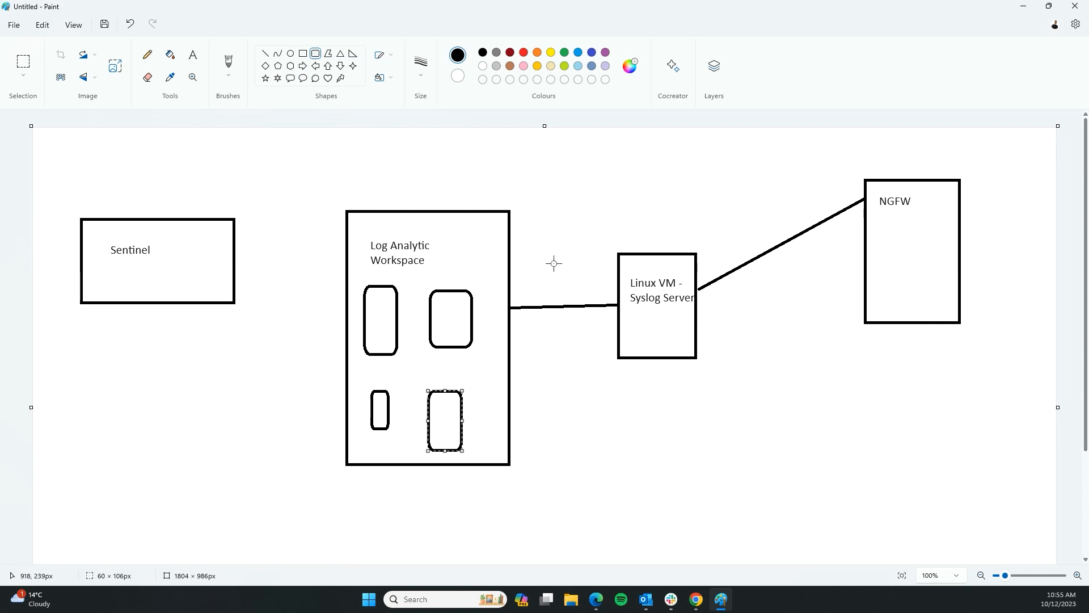
# Label the upper-right rounded box 'Syslog' and draw another box below the Linux VM
pyautogui.click(265, 53)
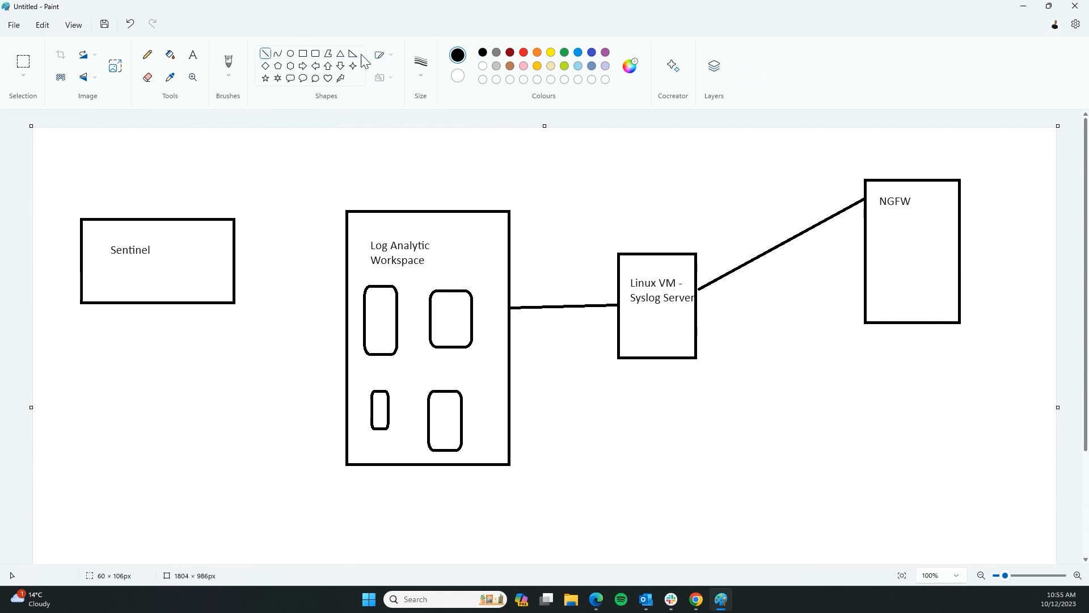
pyautogui.click(193, 54)
pyautogui.click(440, 306)
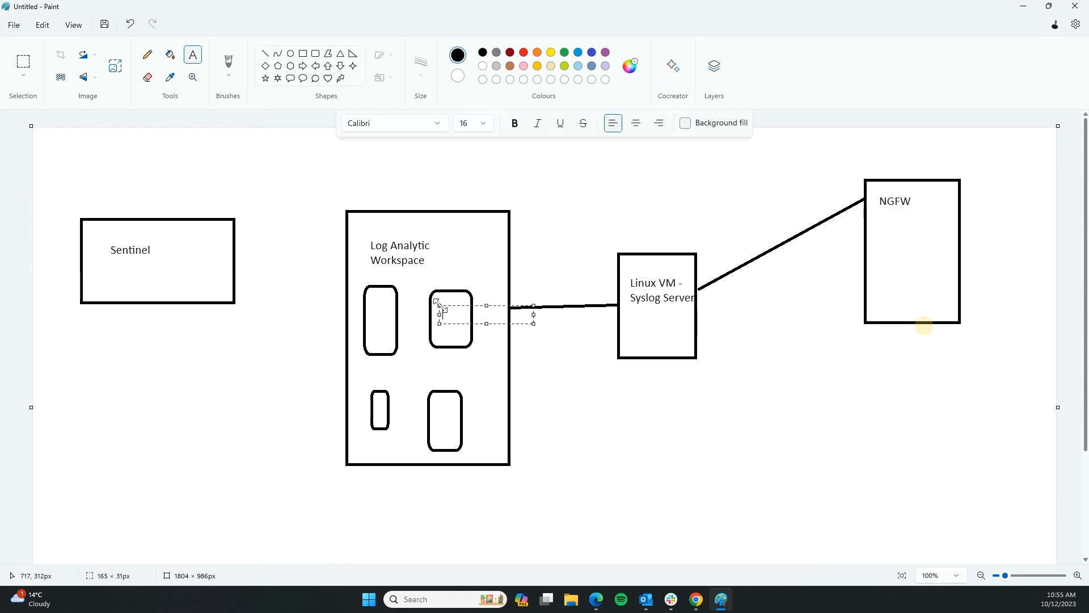
pyautogui.write('Syslog')
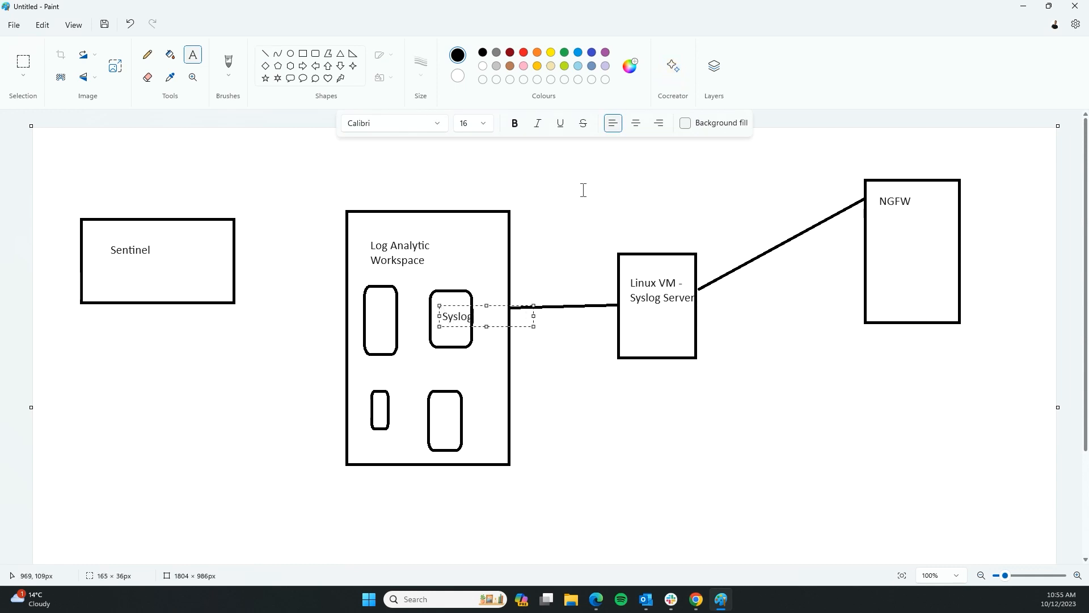
pyautogui.click(303, 54)
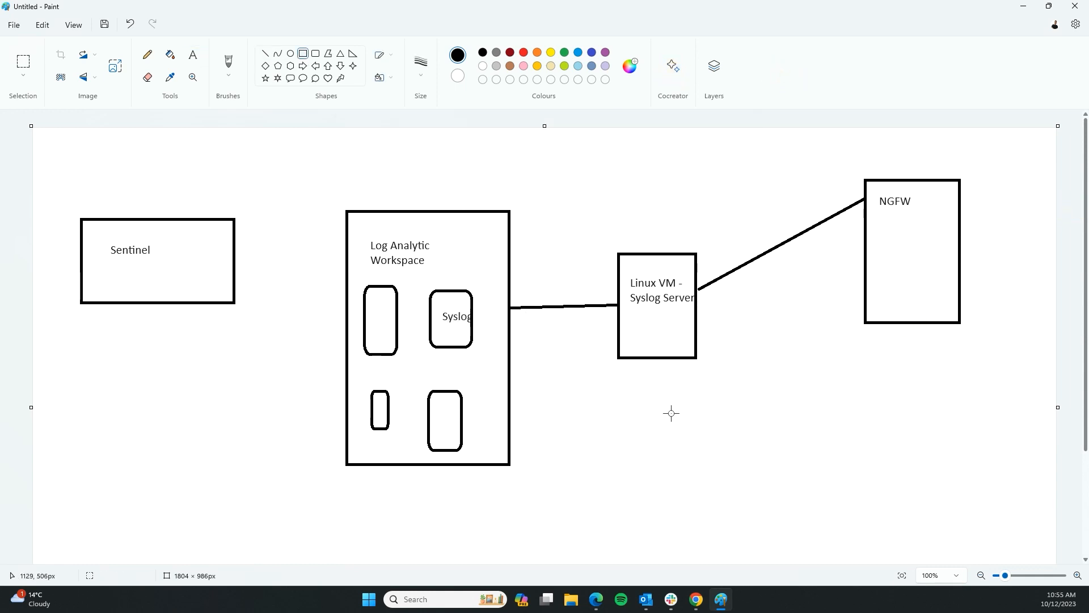
pyautogui.moveTo(656, 406); pyautogui.dragTo(720, 521)
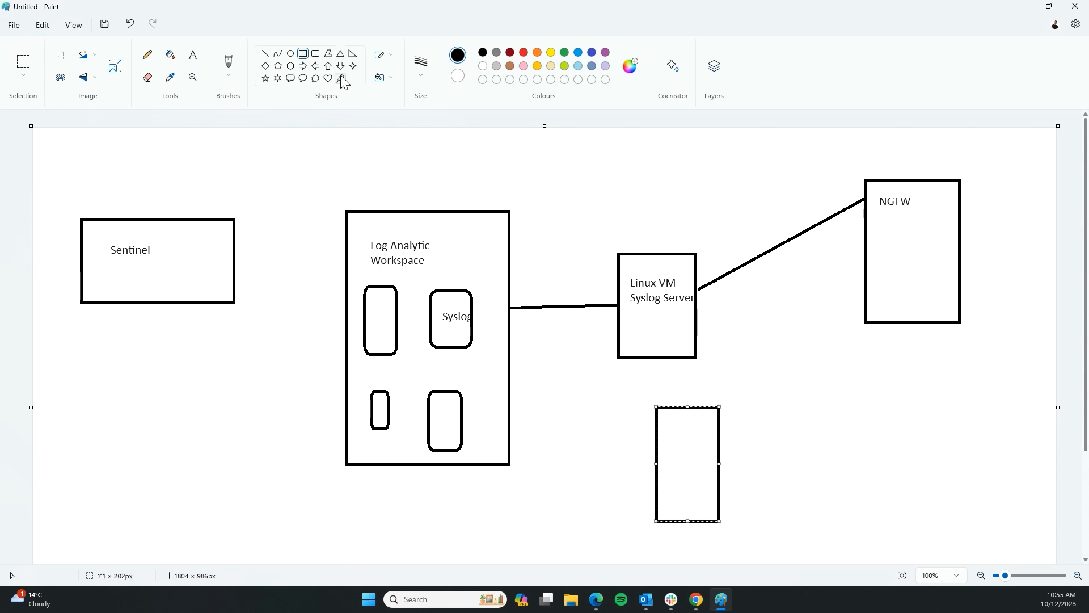
# Draw lines linking the lower box to Syslog and Sentinel to the Log Analytic Workspace, then return to Azure
pyautogui.click(264, 54)
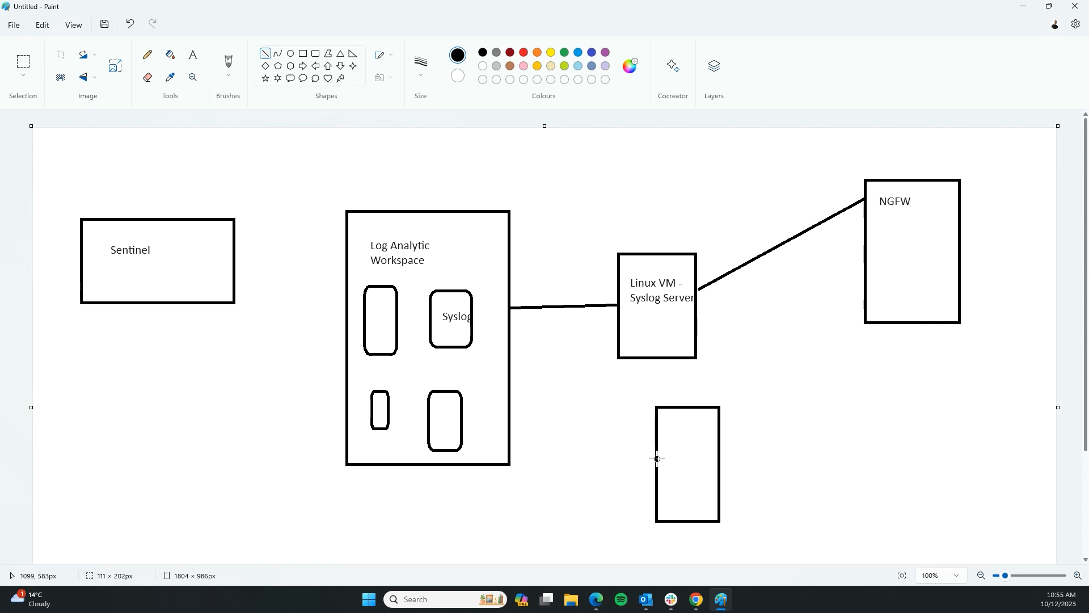
pyautogui.moveTo(656, 468); pyautogui.dragTo(473, 344)
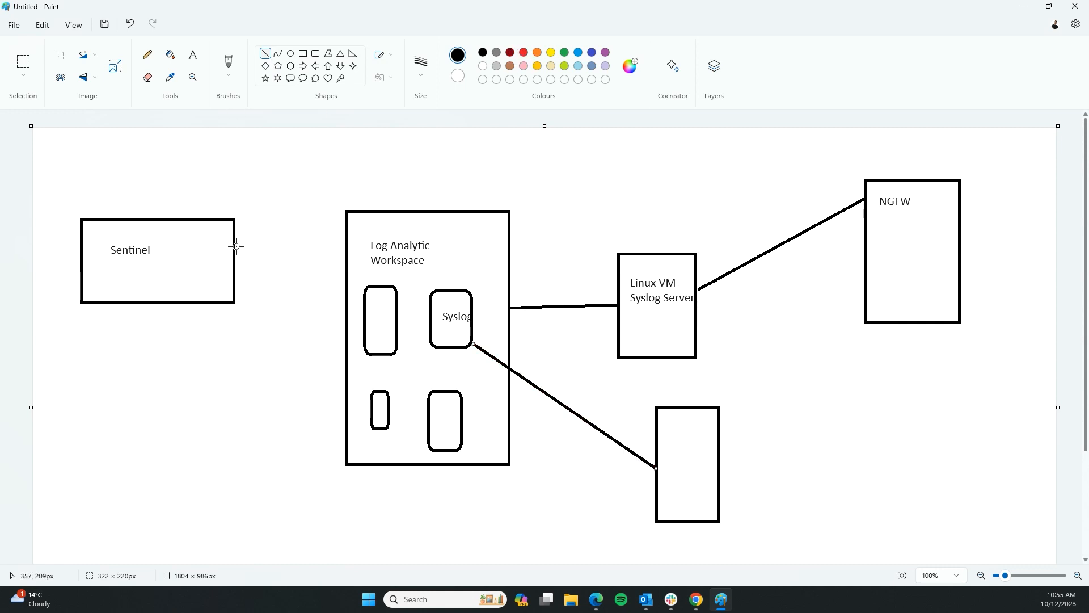
pyautogui.moveTo(235, 246)
pyautogui.mouseDown()
pyautogui.moveTo(338, 299)
pyautogui.moveTo(344, 292)
pyautogui.mouseUp()
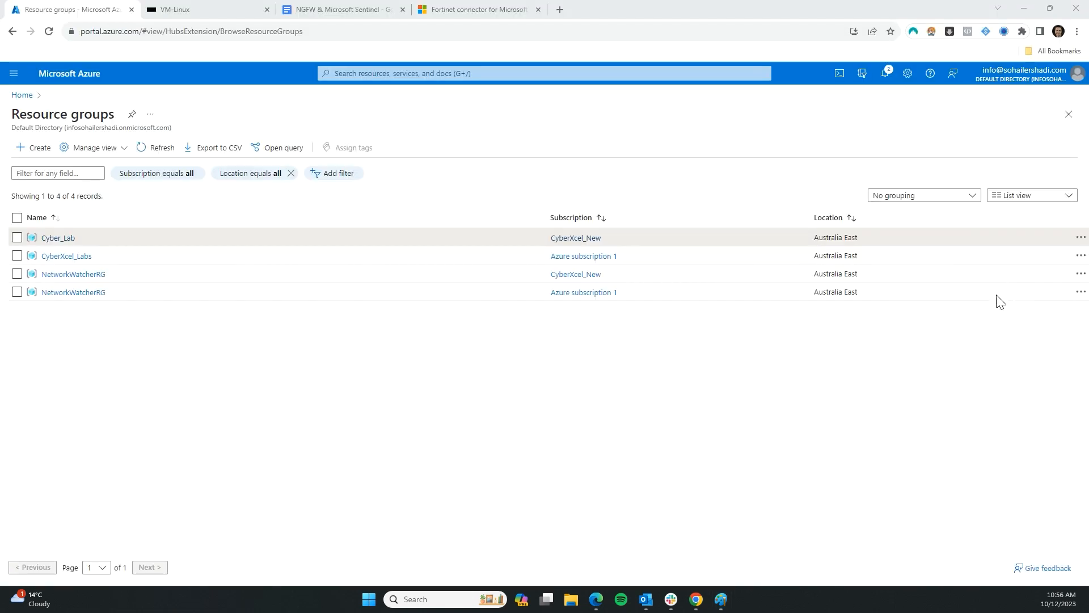
pyautogui.click(347, 402)
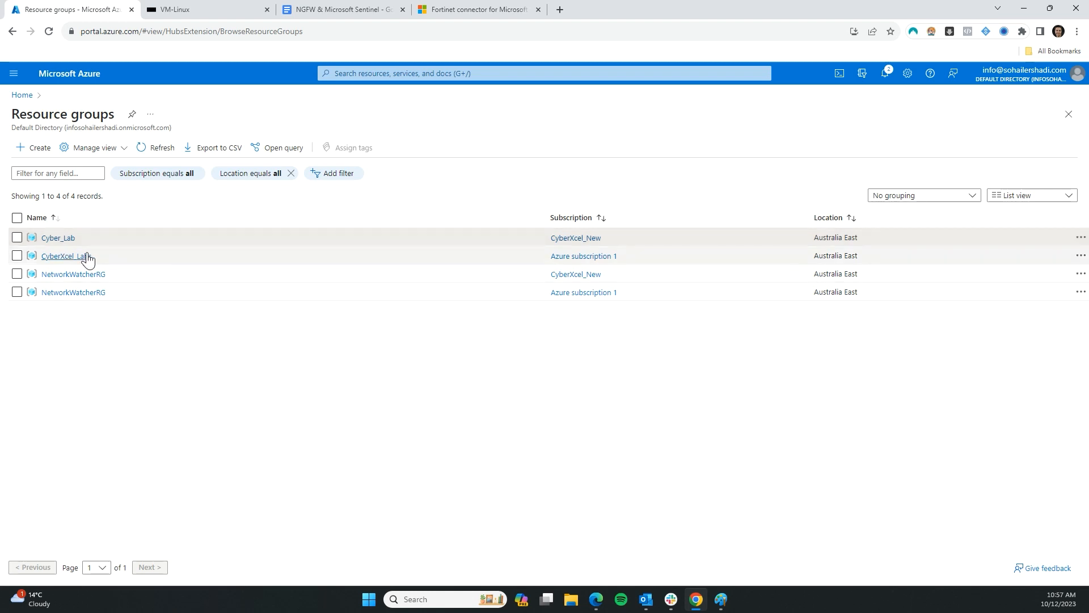
# In the Cyber_Lab resource group, start a new resource and search the Marketplace for 'log analytic'
pyautogui.click(58, 238)
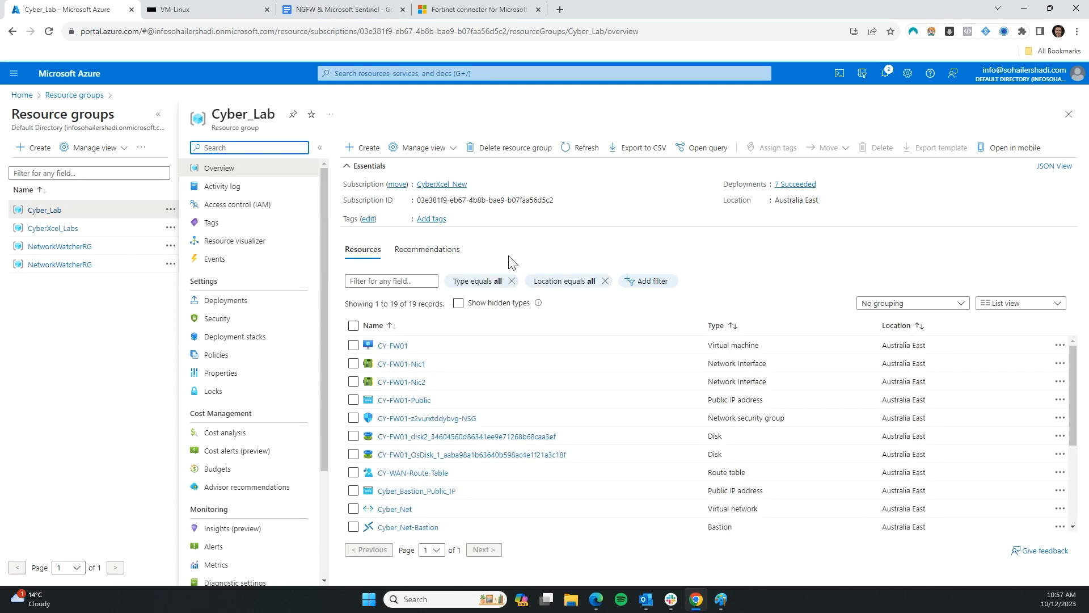
pyautogui.scroll(-3, 264, 397)
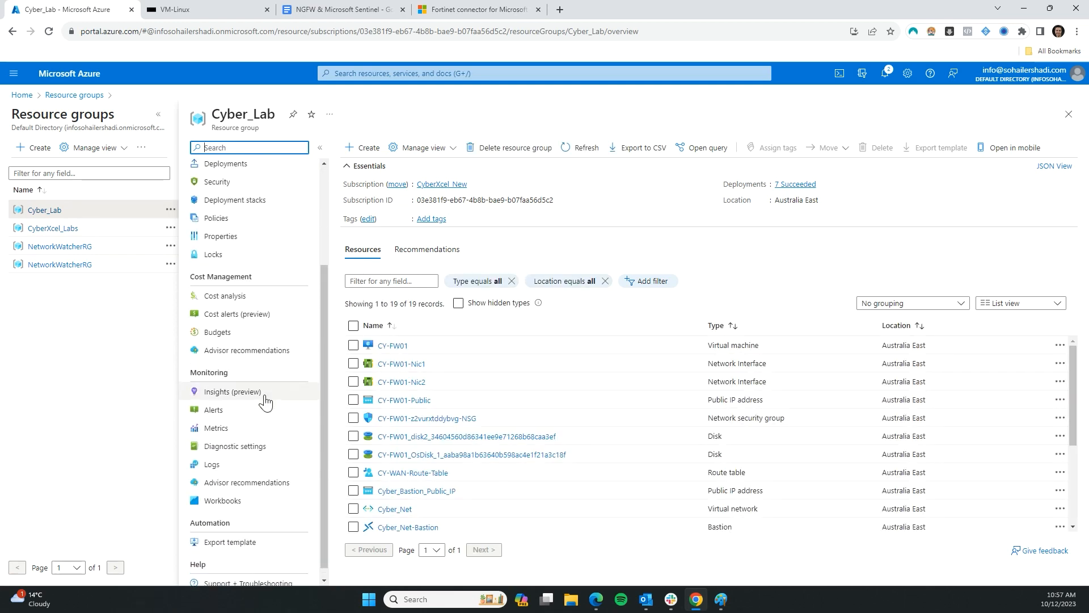
pyautogui.click(366, 148)
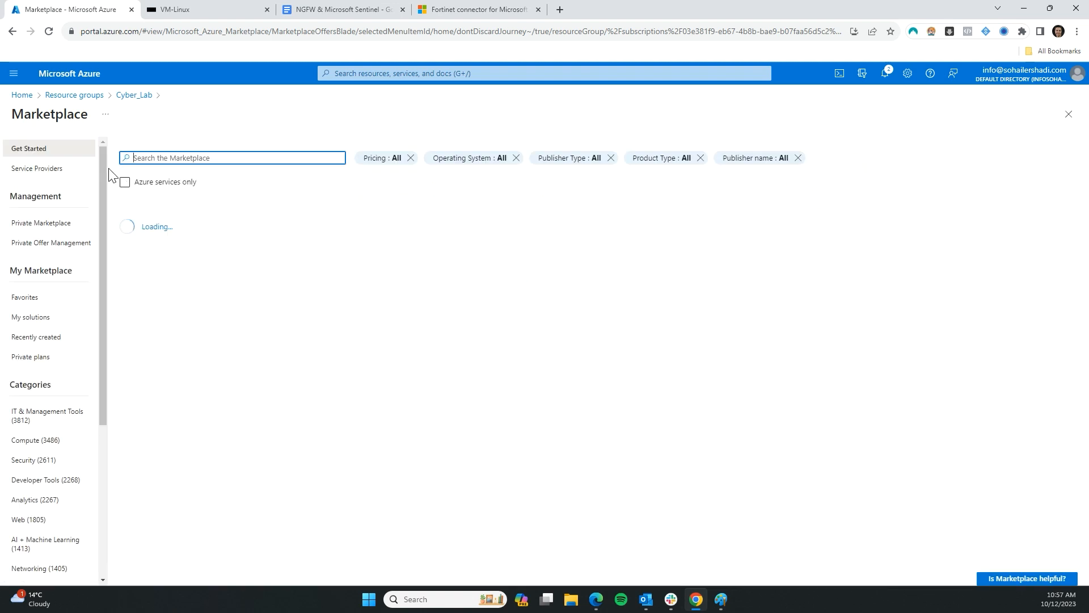
pyautogui.click(167, 165)
pyautogui.click(168, 158)
pyautogui.write('log')
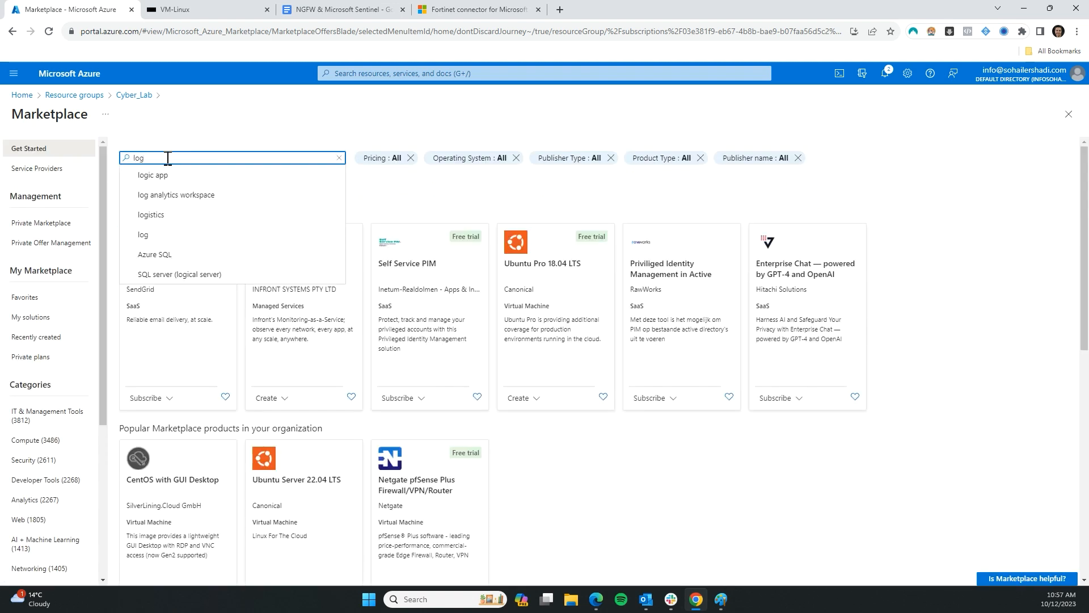
pyautogui.write(' analytic')
pyautogui.press('Return')
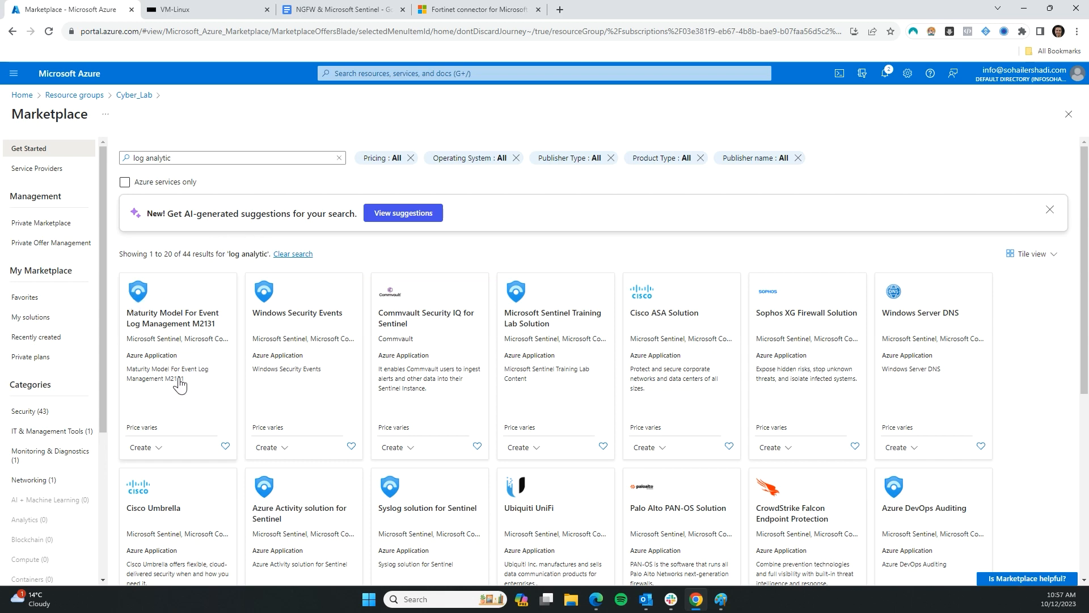
# Search the Marketplace for 'workspace' and open the Log Analytics Workspace offering
pyautogui.scroll(-6, 180, 384)
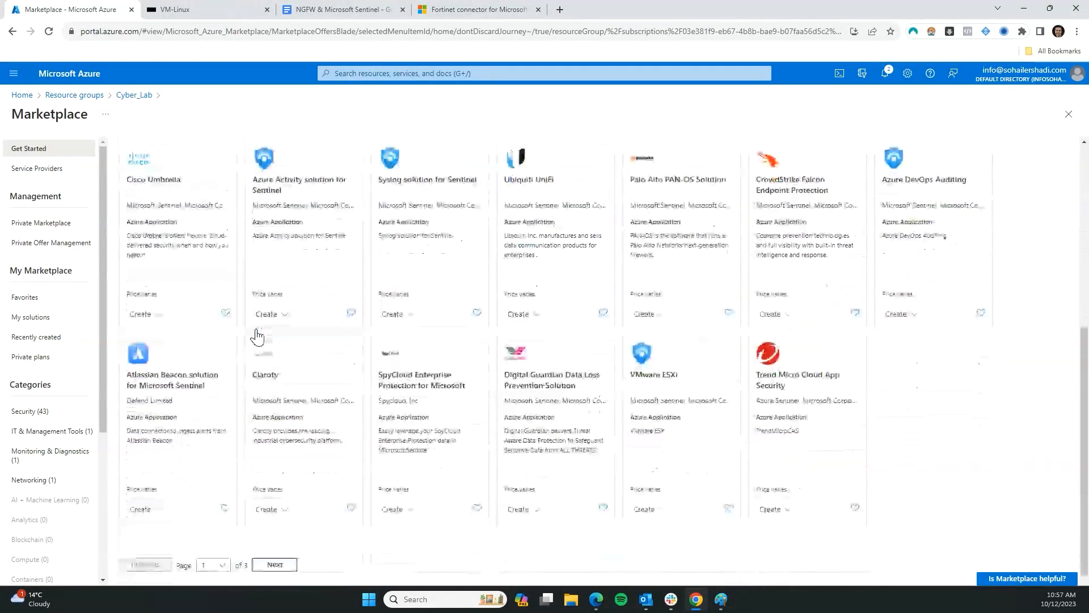
pyautogui.scroll(8, 177, 432)
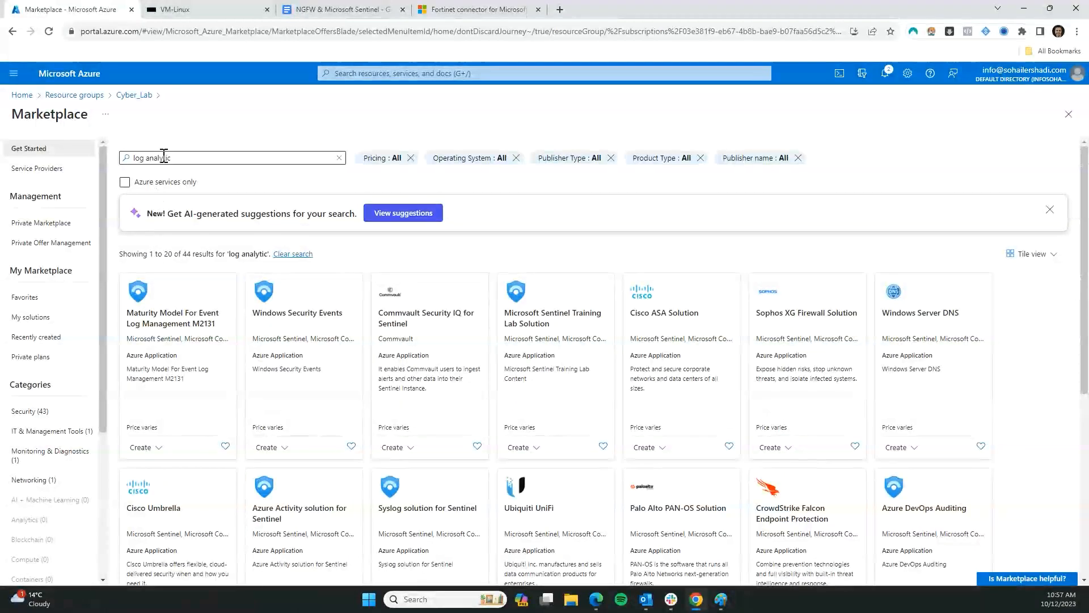
pyautogui.tripleClick(160, 157)
pyautogui.write('works')
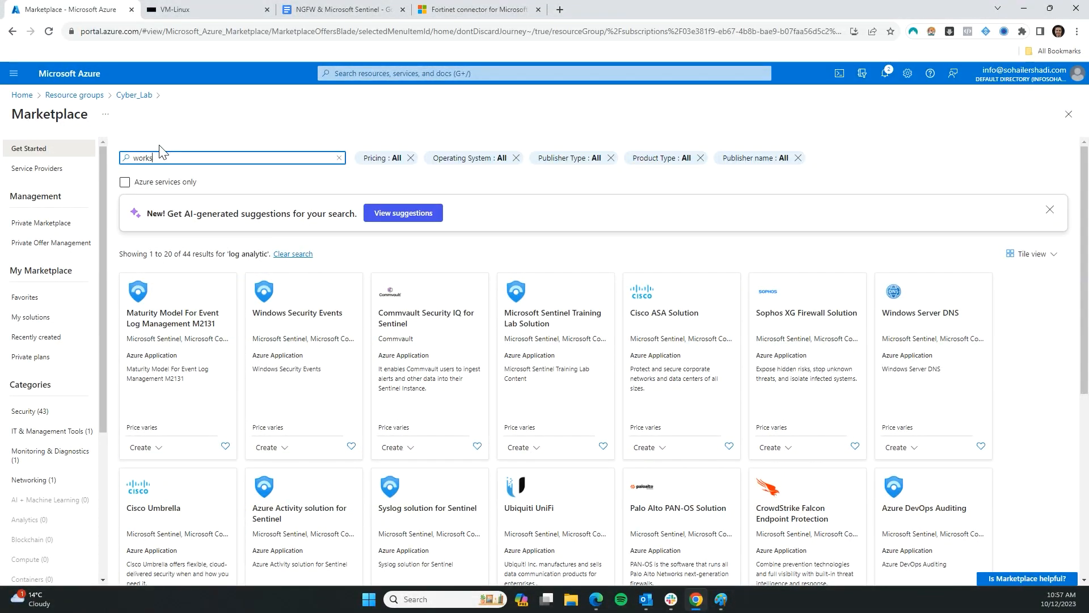
pyautogui.write('pace')
pyautogui.press('Return')
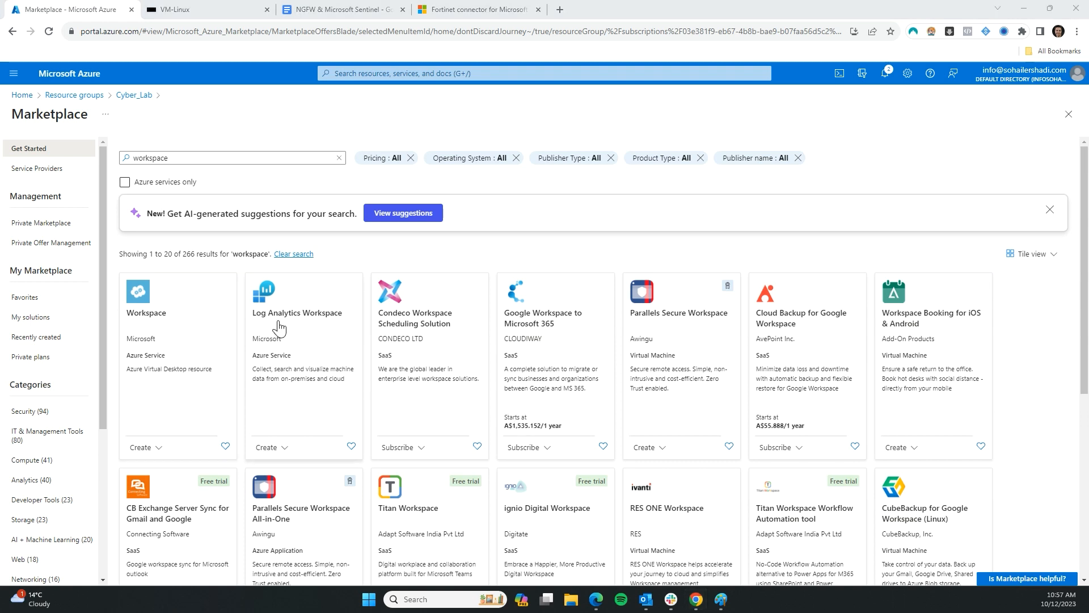
pyautogui.click(176, 180)
pyautogui.click(175, 180)
pyautogui.click(298, 321)
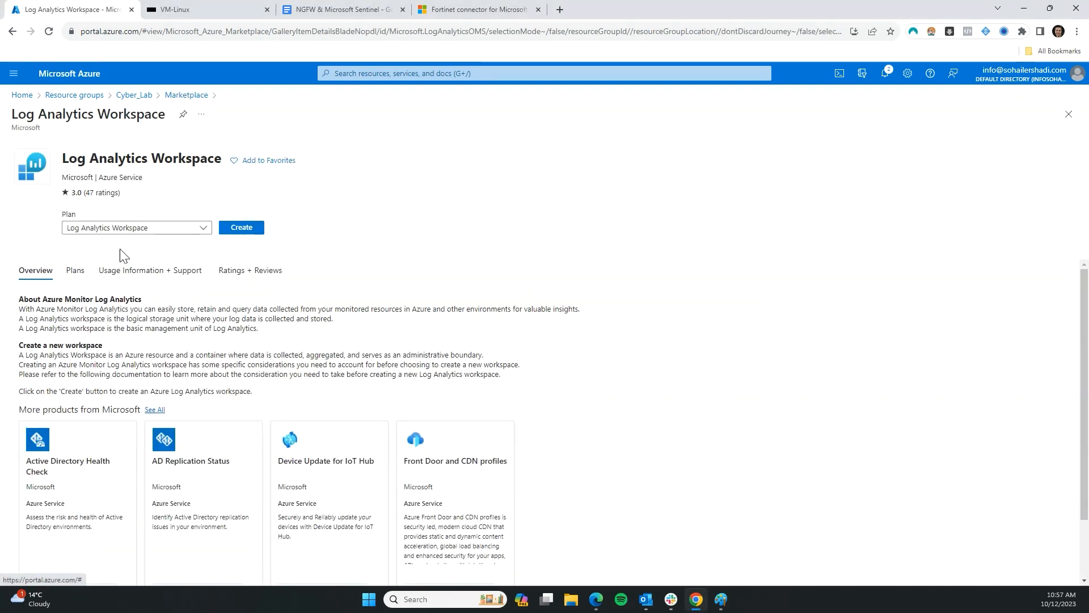
# Name a new Log Analytics workspace CyberXcelLog and advance through Tags to Review + Create
pyautogui.click(243, 228)
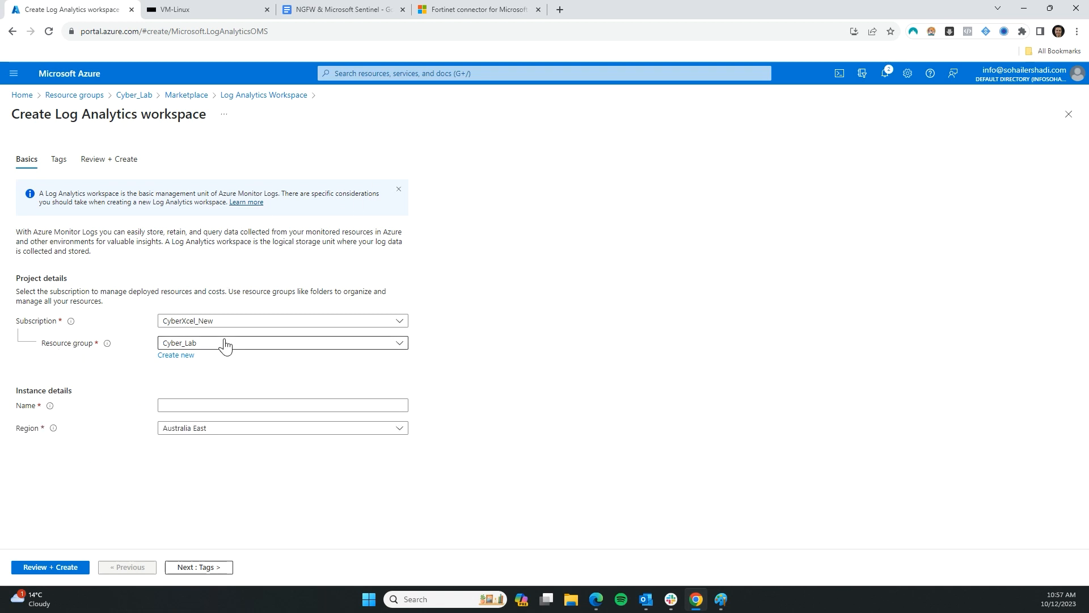
pyautogui.click(279, 408)
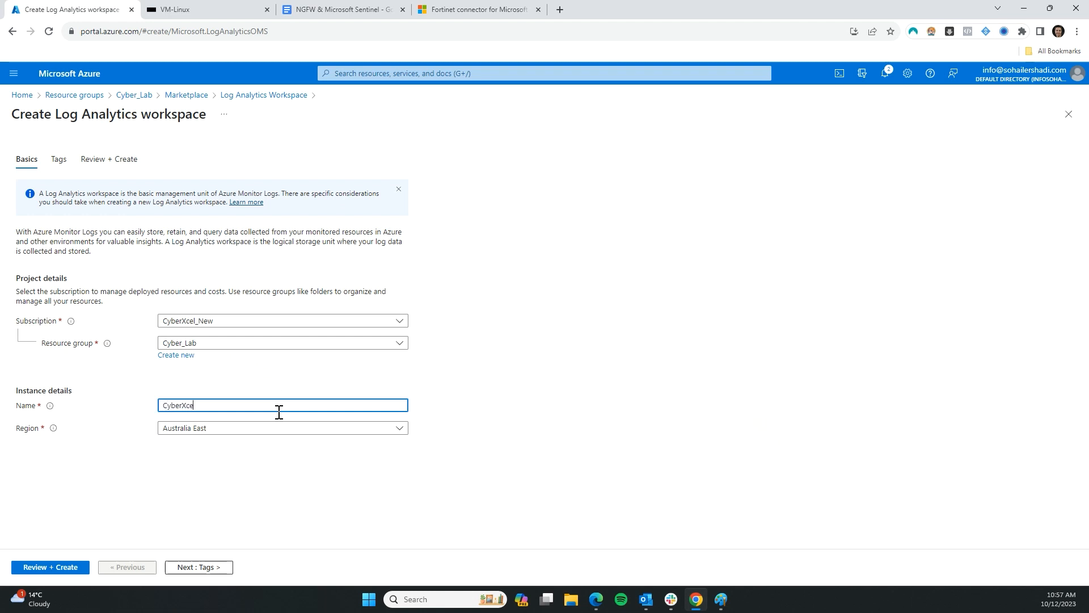
pyautogui.write('CyberXcel_Log')
pyautogui.click(138, 467)
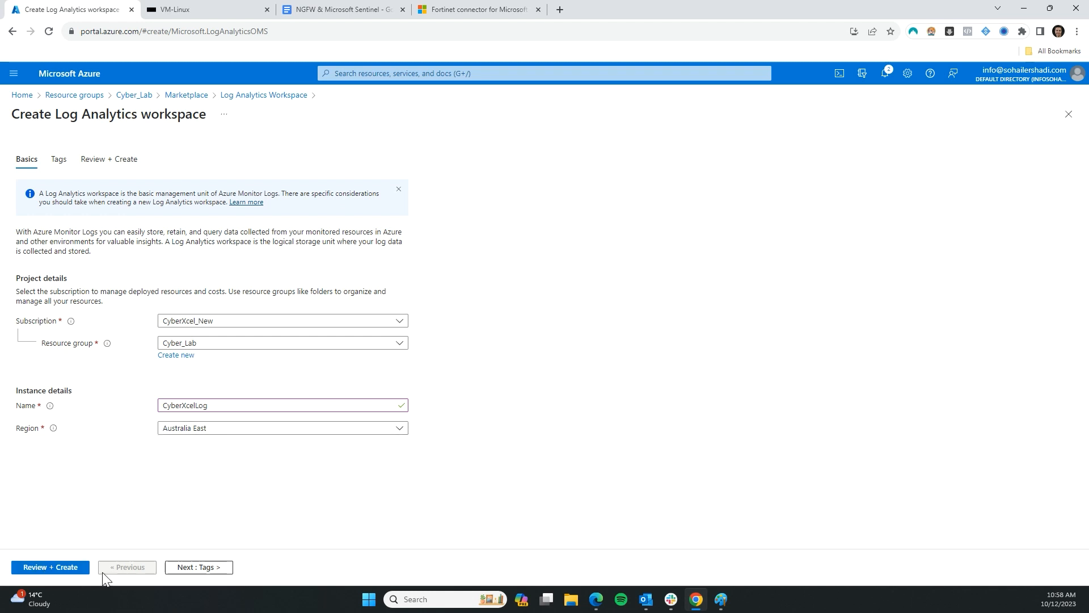
pyautogui.click(227, 572)
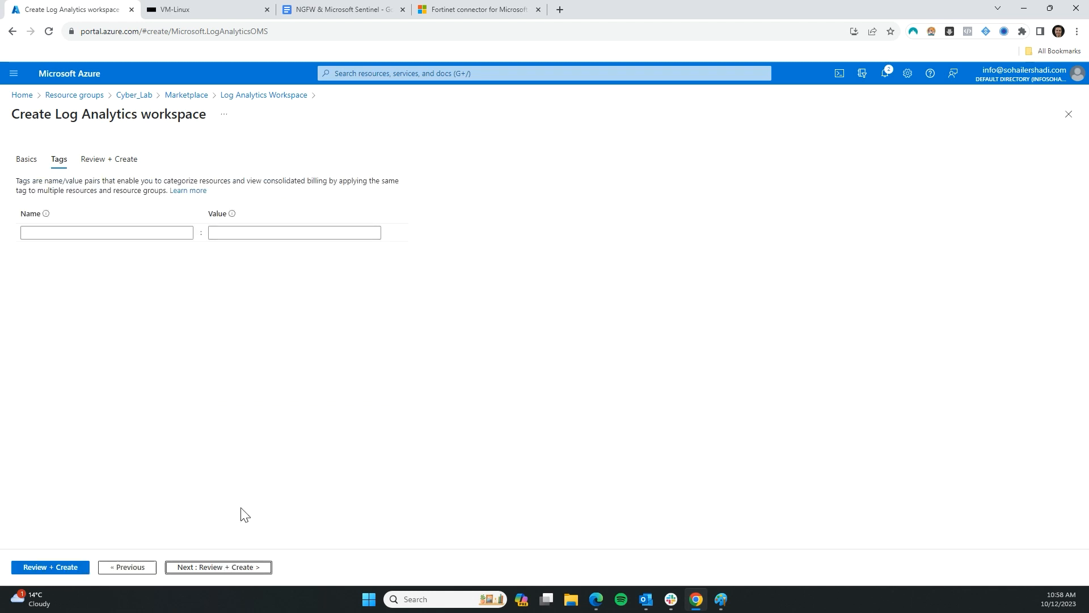
pyautogui.click(218, 568)
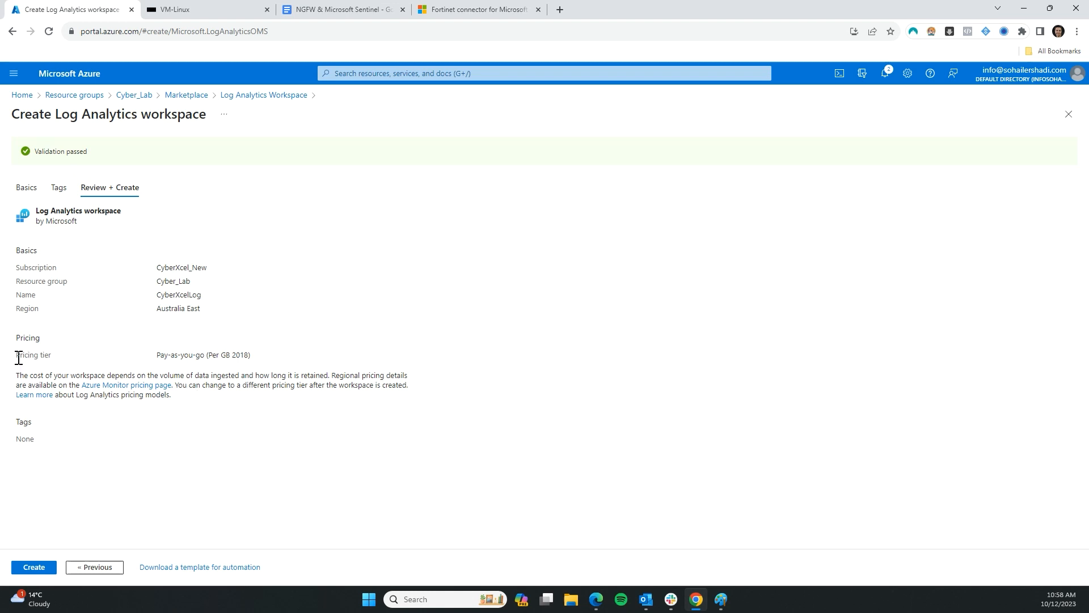
# Check the Pay-as-you-go pricing tier and create the workspace
pyautogui.moveTo(19, 357); pyautogui.dragTo(194, 358)
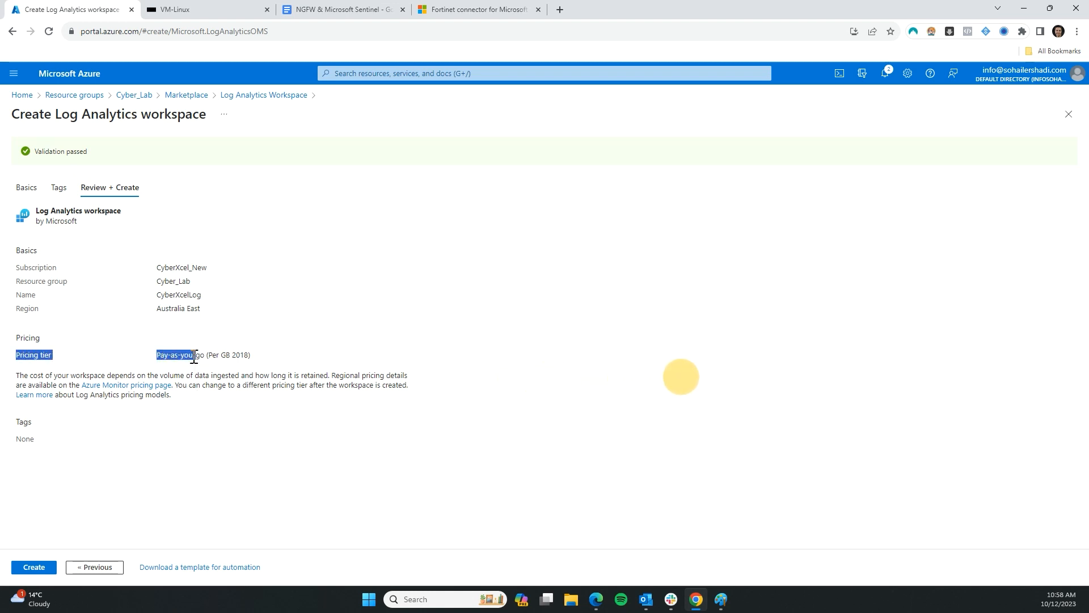
pyautogui.click(194, 357)
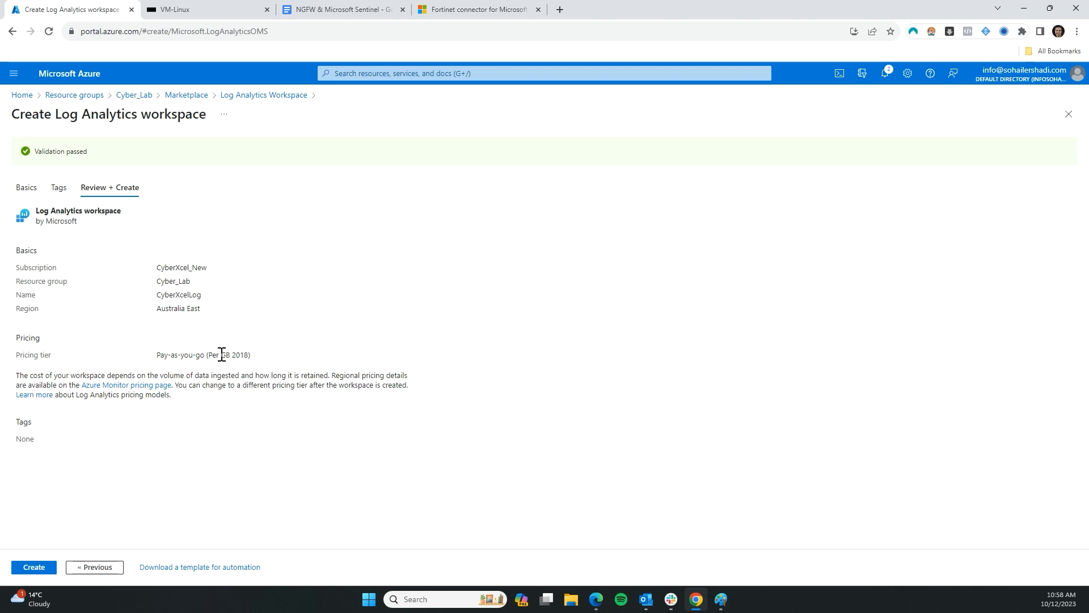
pyautogui.click(48, 567)
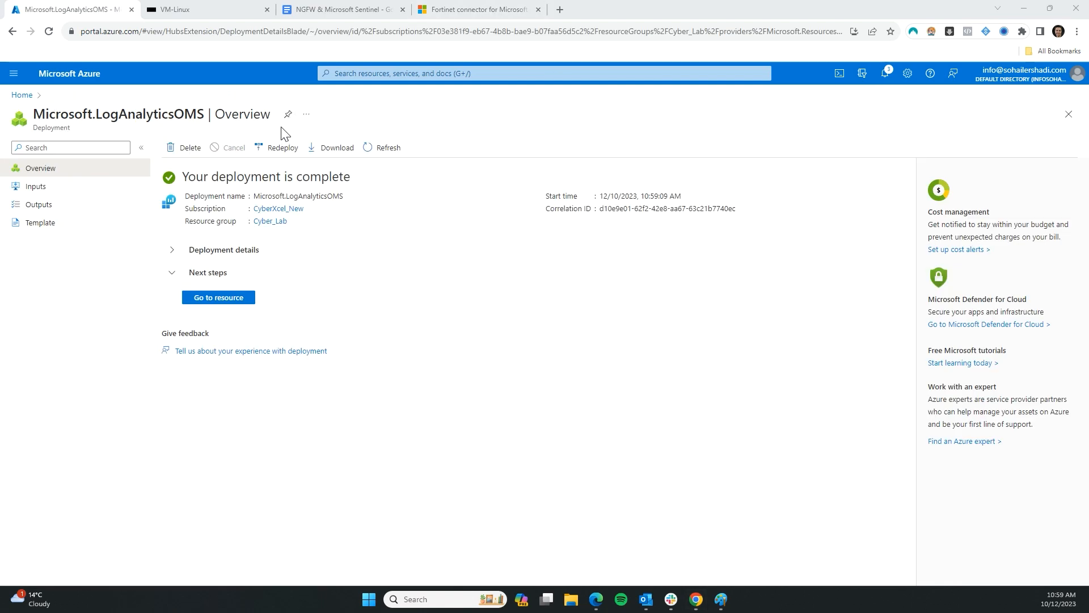
# Open CyberXcelLog from the Cyber_Lab resource group, then return to the Paint log-flow sketch
pyautogui.click(23, 95)
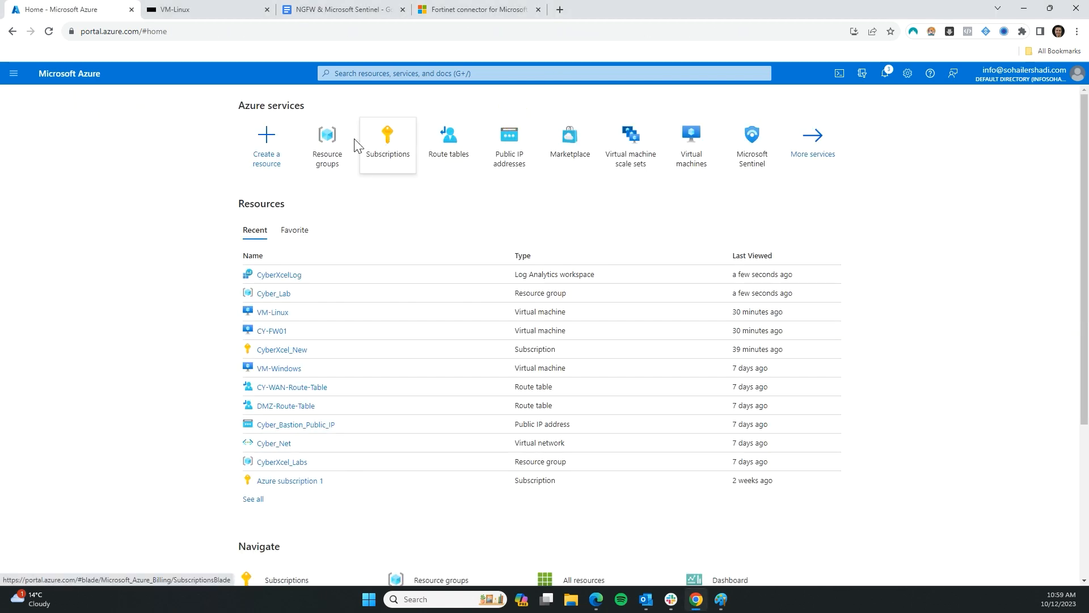
pyautogui.click(325, 153)
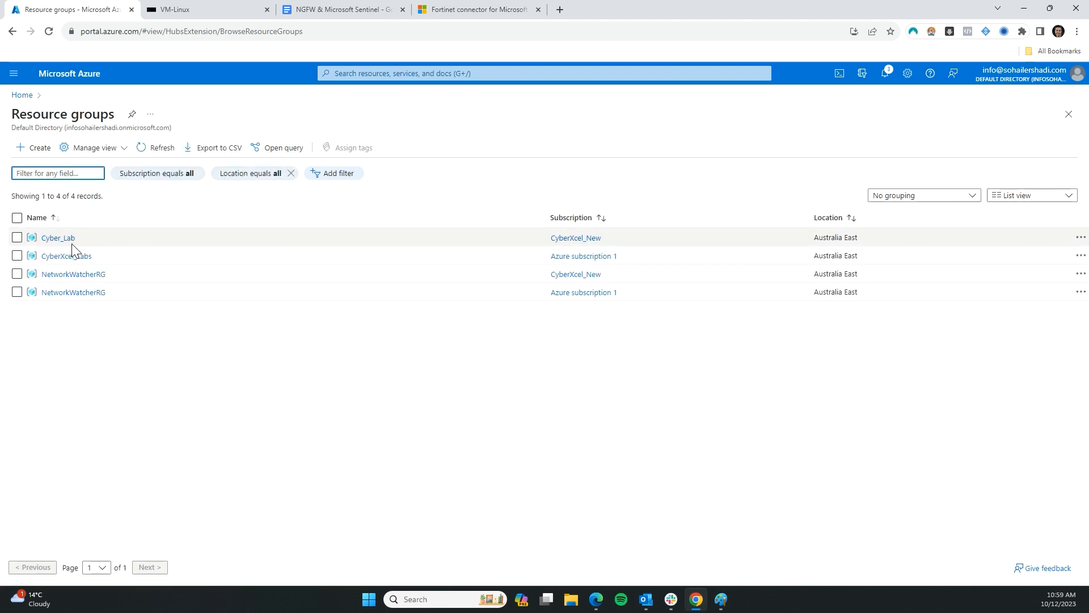
pyautogui.click(70, 239)
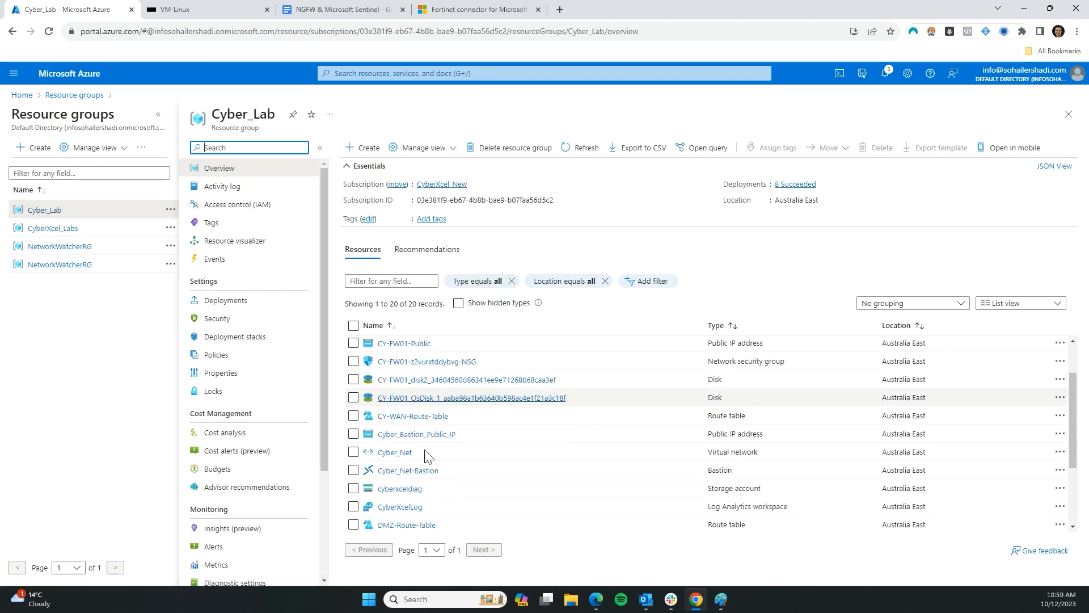
pyautogui.scroll(-3, 425, 456)
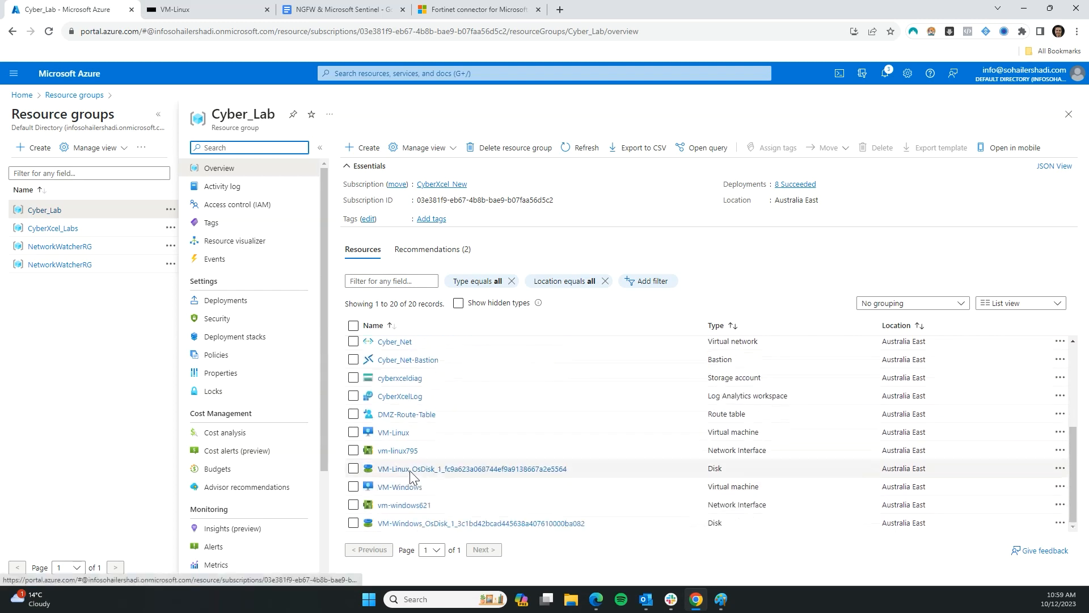
pyautogui.click(399, 396)
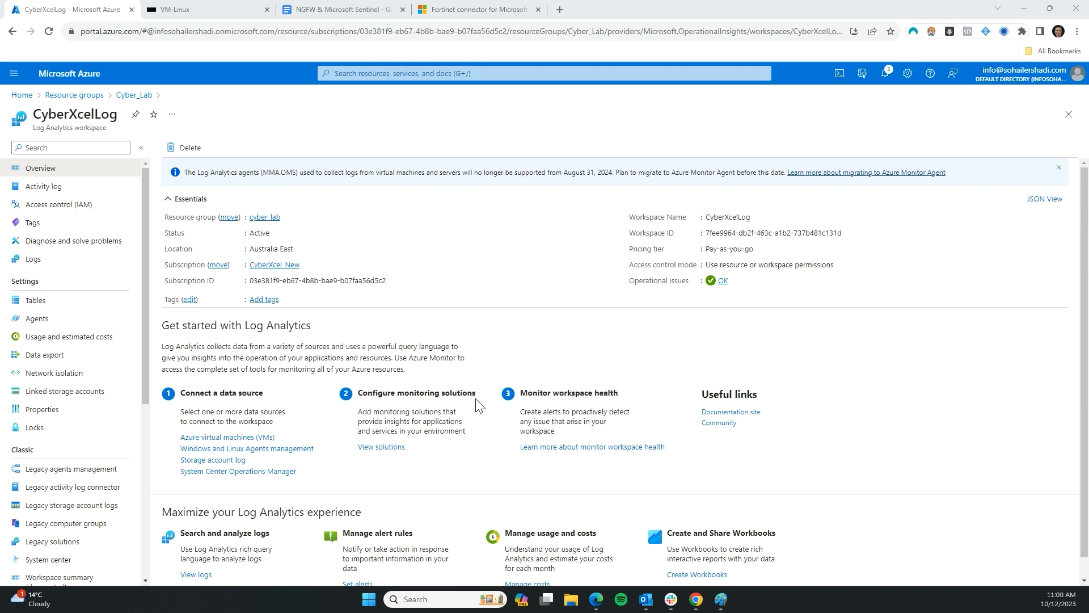
pyautogui.scroll(-1, 272, 352)
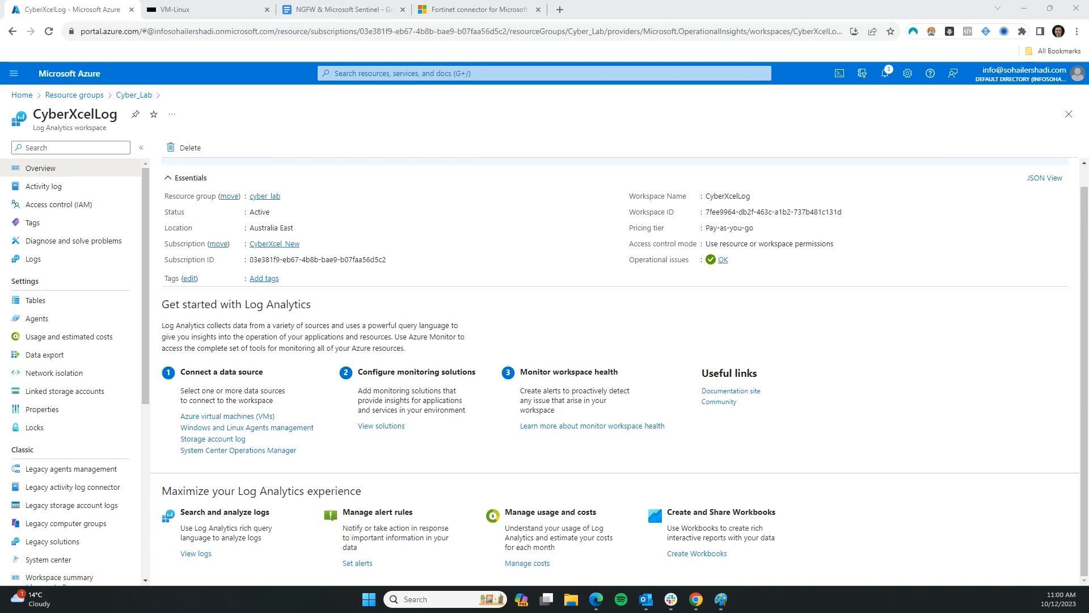
pyautogui.click(721, 602)
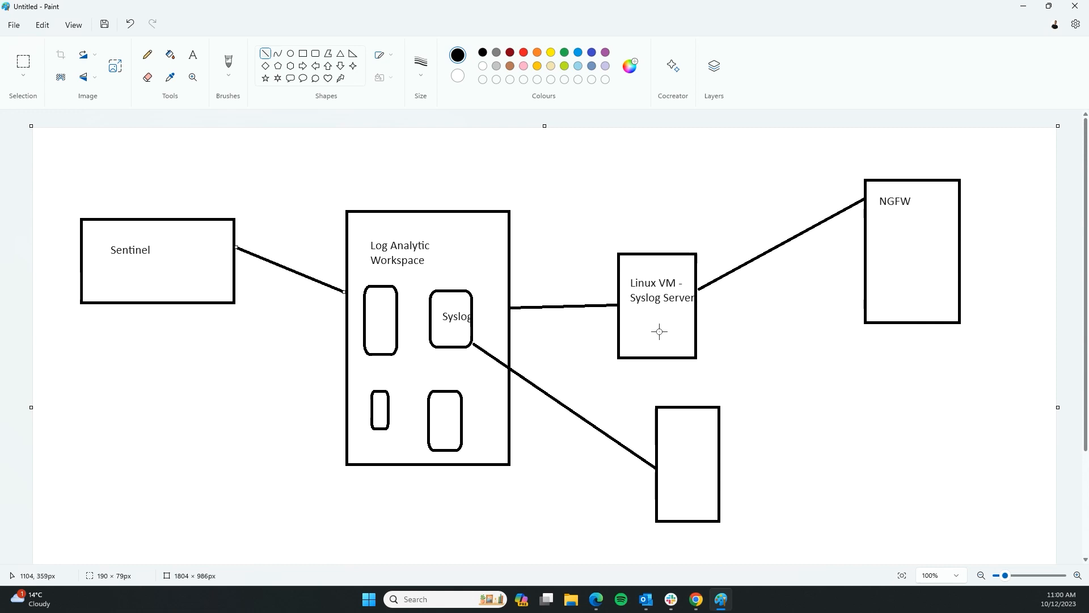
# Draw a small rounded rectangle inside the Linux VM - Syslog Server box in Paint
pyautogui.click(303, 53)
pyautogui.moveTo(630, 322); pyautogui.dragTo(658, 349)
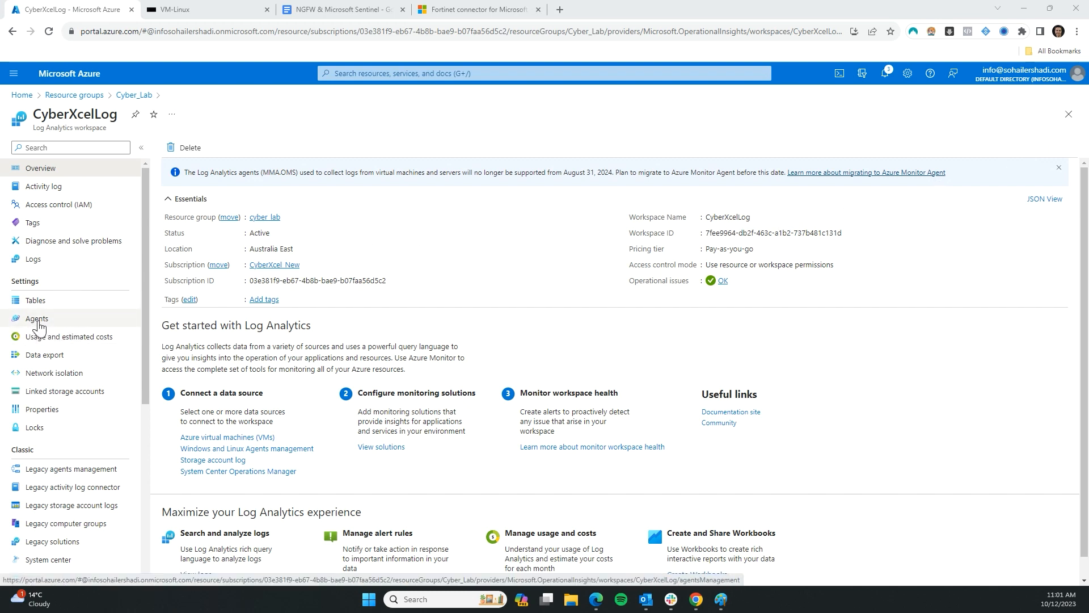
# Copy the Linux servers Log Analytics agent onboarding command from CyberXcelLog's Agents page
pyautogui.click(36, 321)
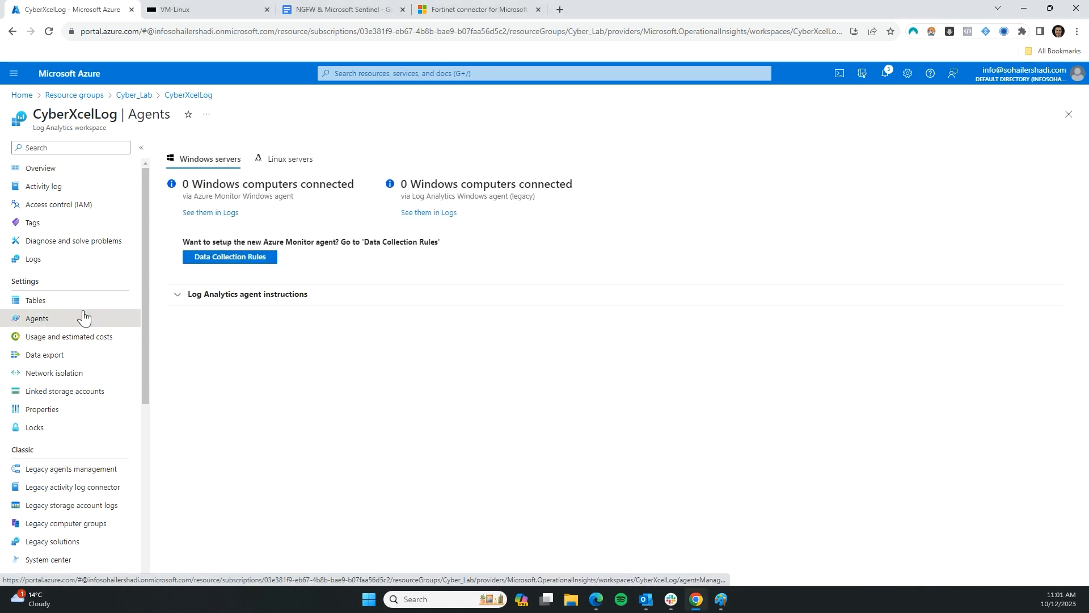
pyautogui.click(295, 161)
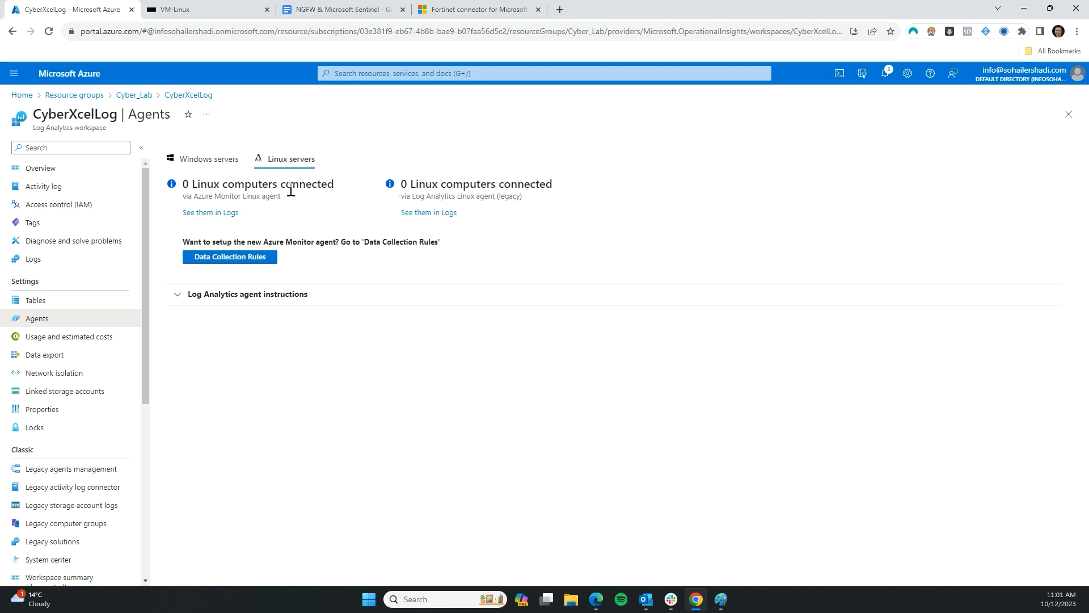
pyautogui.click(179, 302)
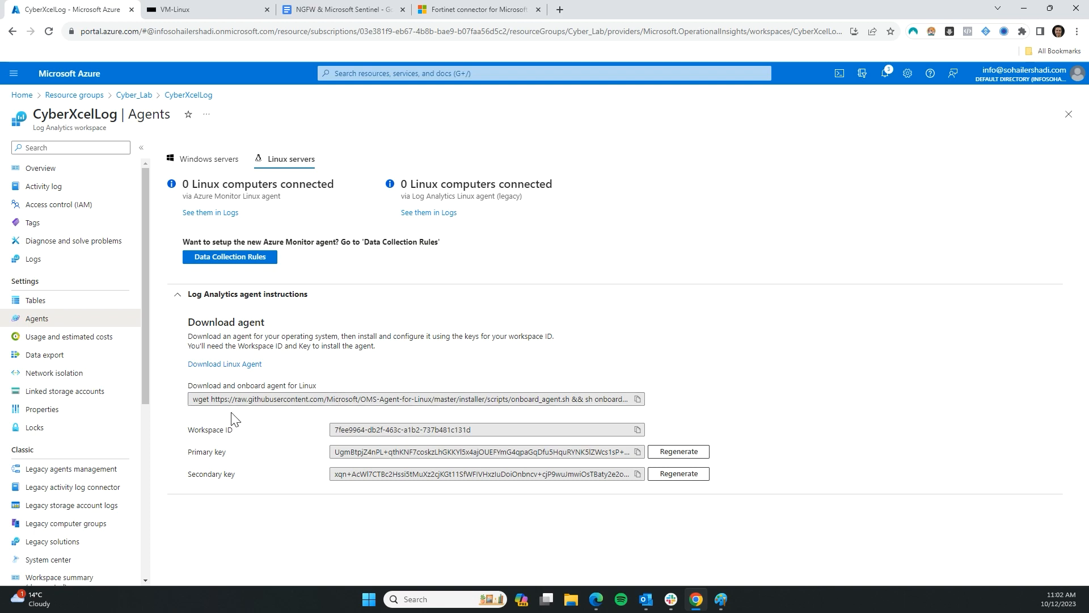
pyautogui.click(212, 397)
pyautogui.click(638, 399)
pyautogui.click(175, 10)
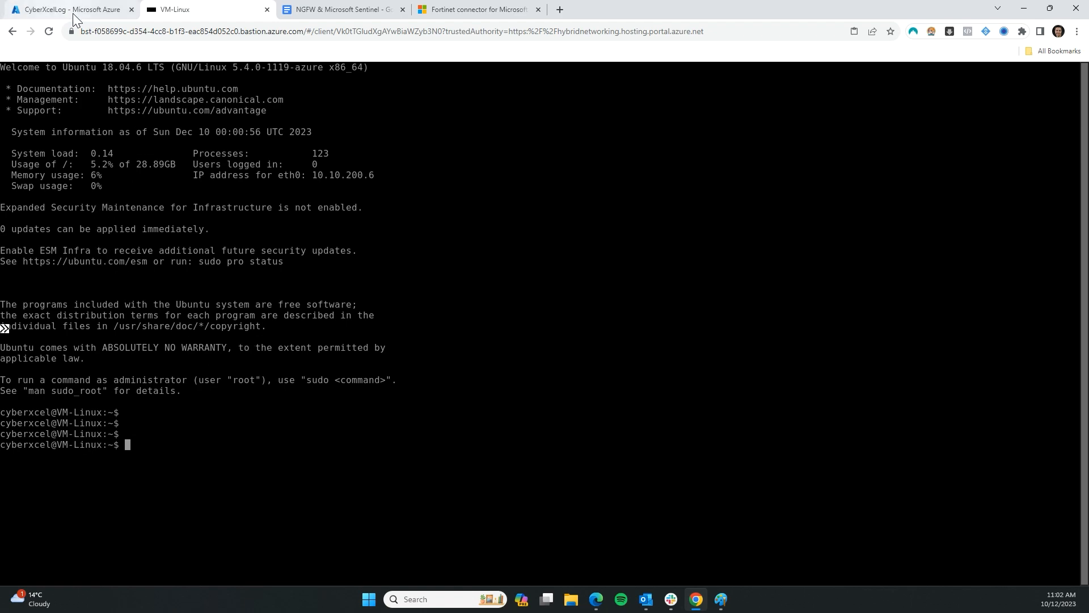
# Close the old VM-Linux session and open VM-Linux from the Cyber_Lab resource group
pyautogui.click(95, 15)
pyautogui.middleClick(209, 10)
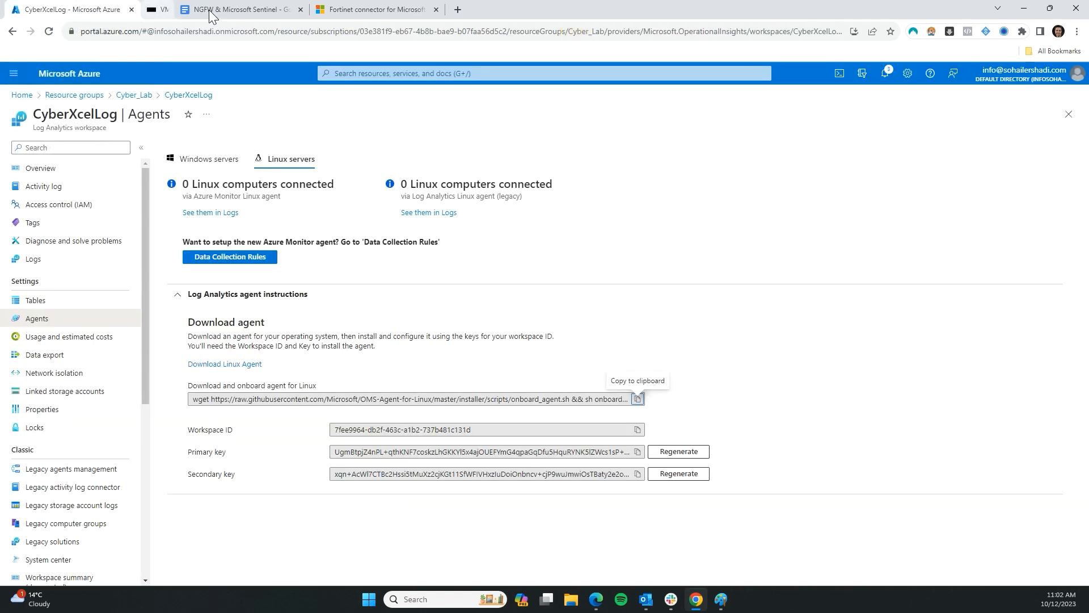
pyautogui.middleClick(118, 97)
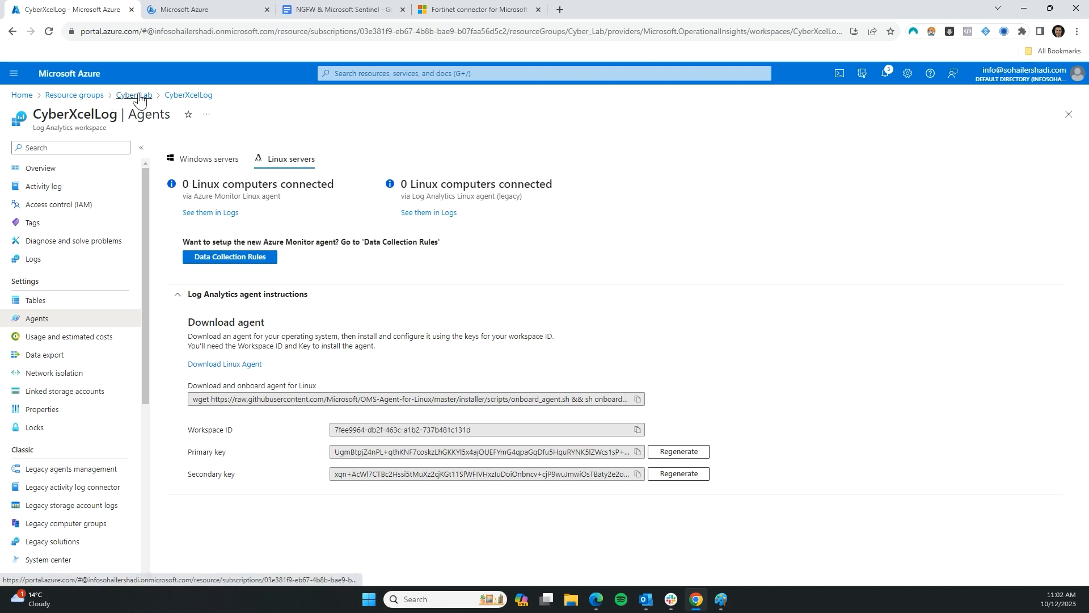
pyautogui.click(187, 16)
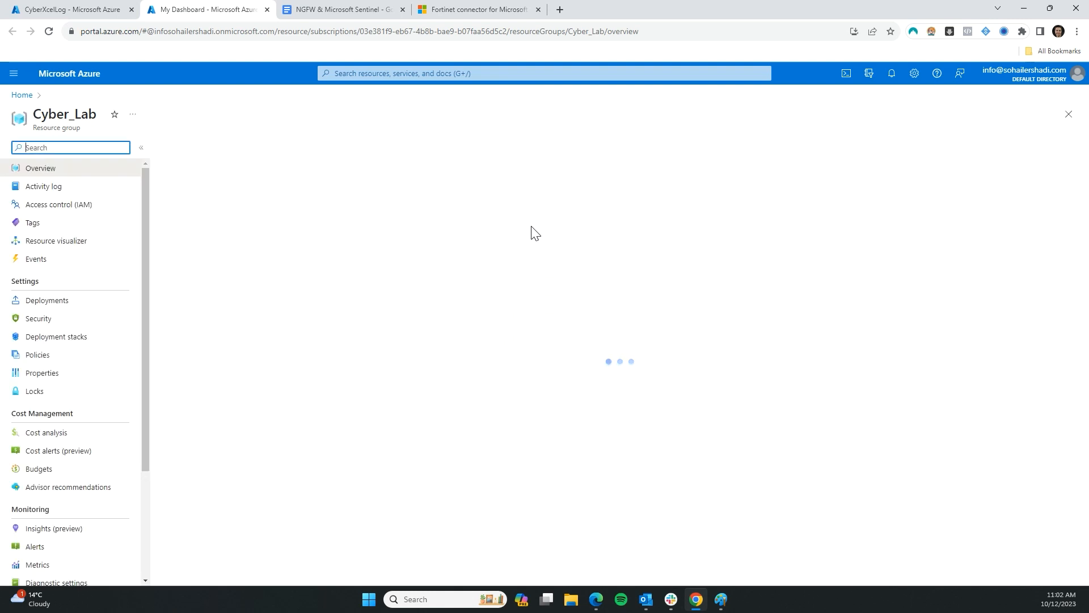
pyautogui.scroll(-1, 55, 406)
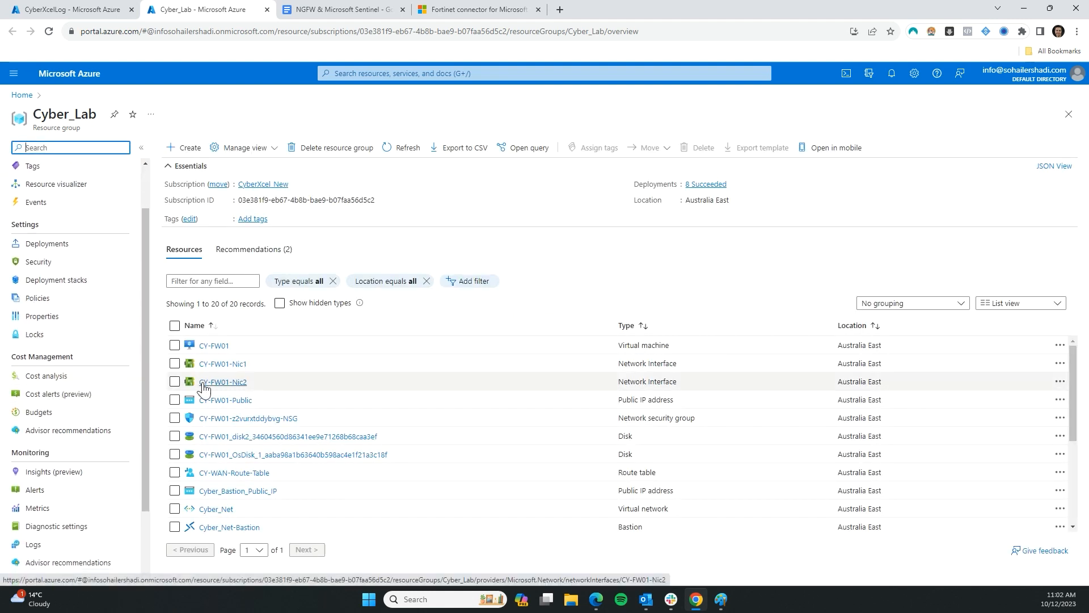
pyautogui.scroll(-2, 79, 414)
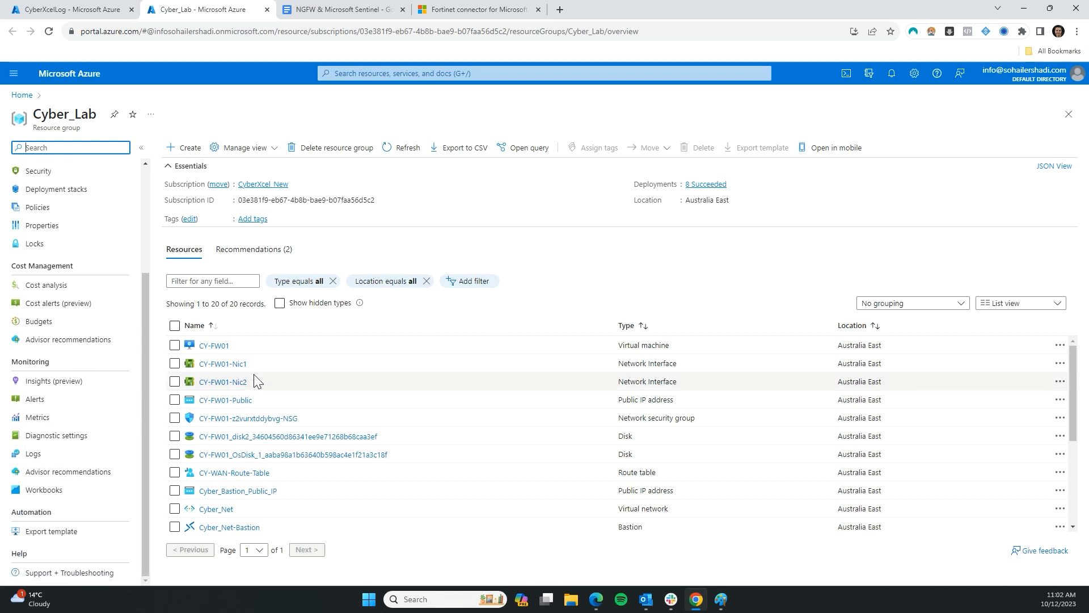
pyautogui.scroll(-3, 236, 431)
pyautogui.scroll(-1, 279, 413)
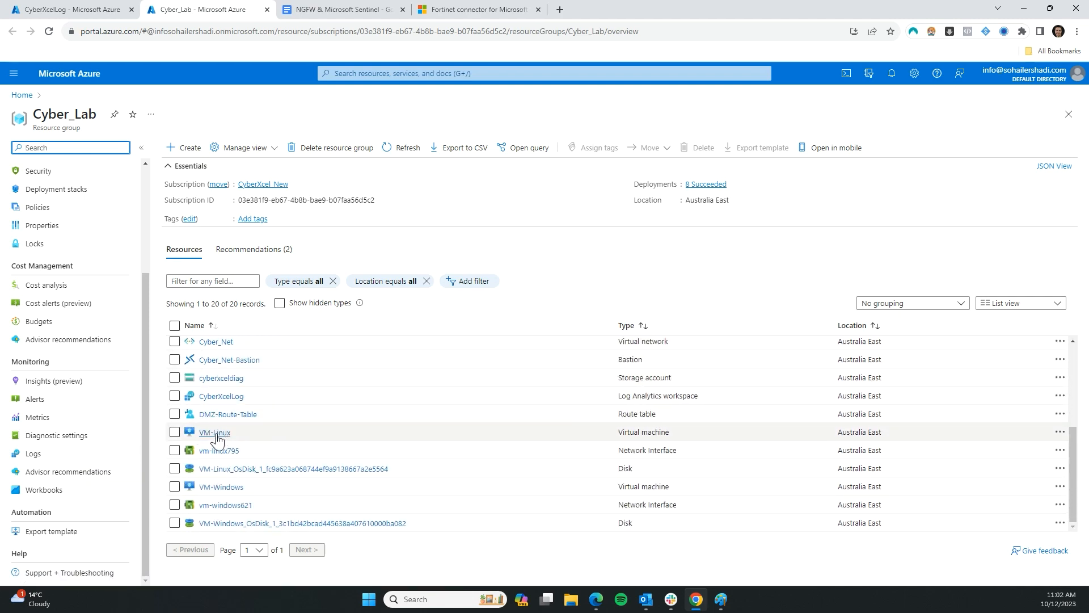
pyautogui.click(215, 432)
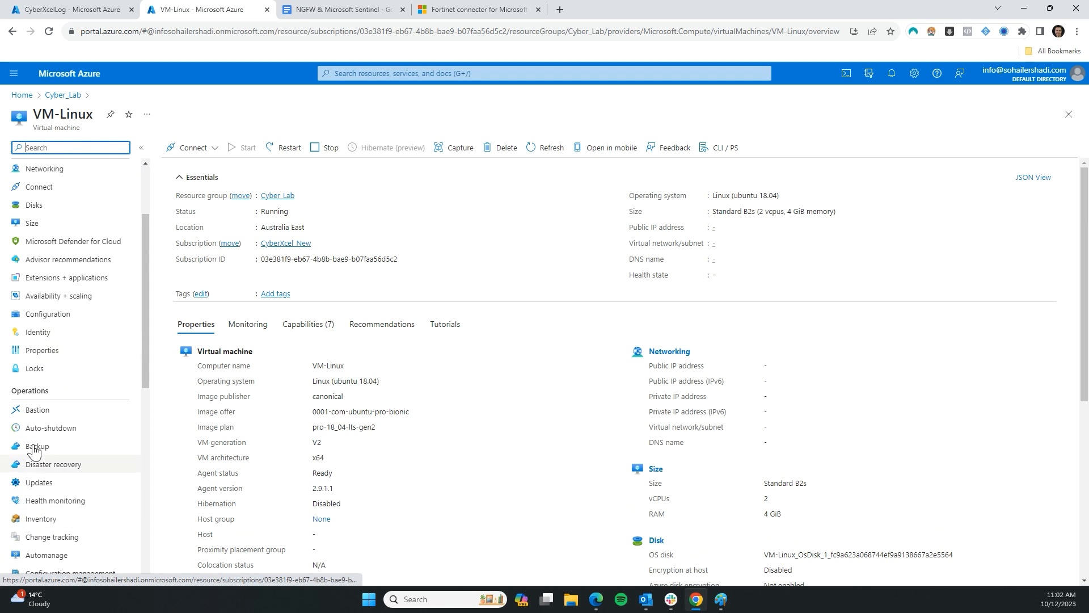
# Connect to VM-Linux via Bastion using the VM's username and password
pyautogui.click(34, 418)
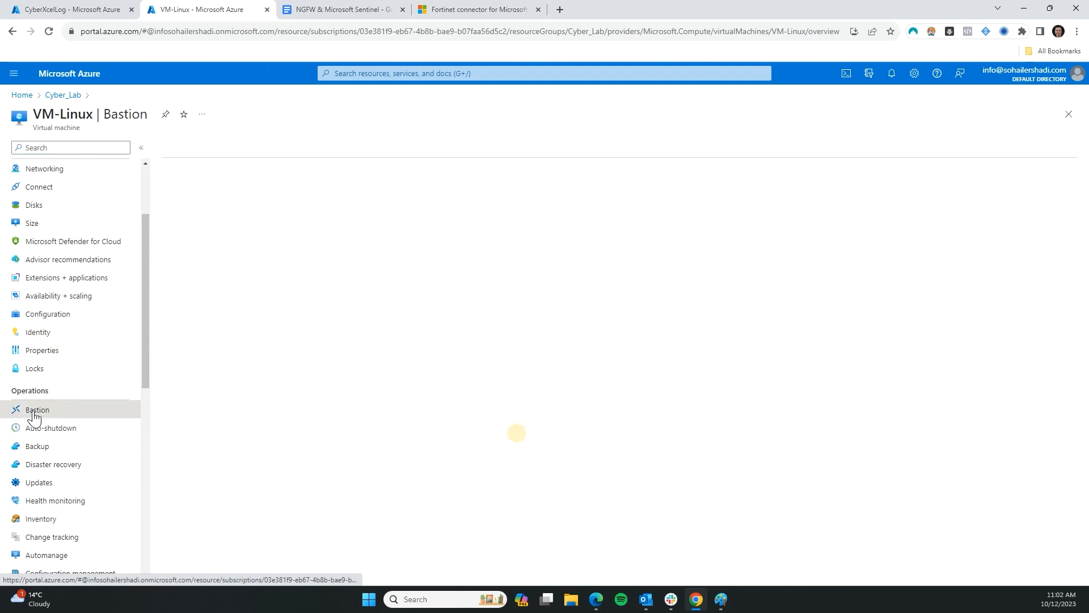
pyautogui.click(425, 280)
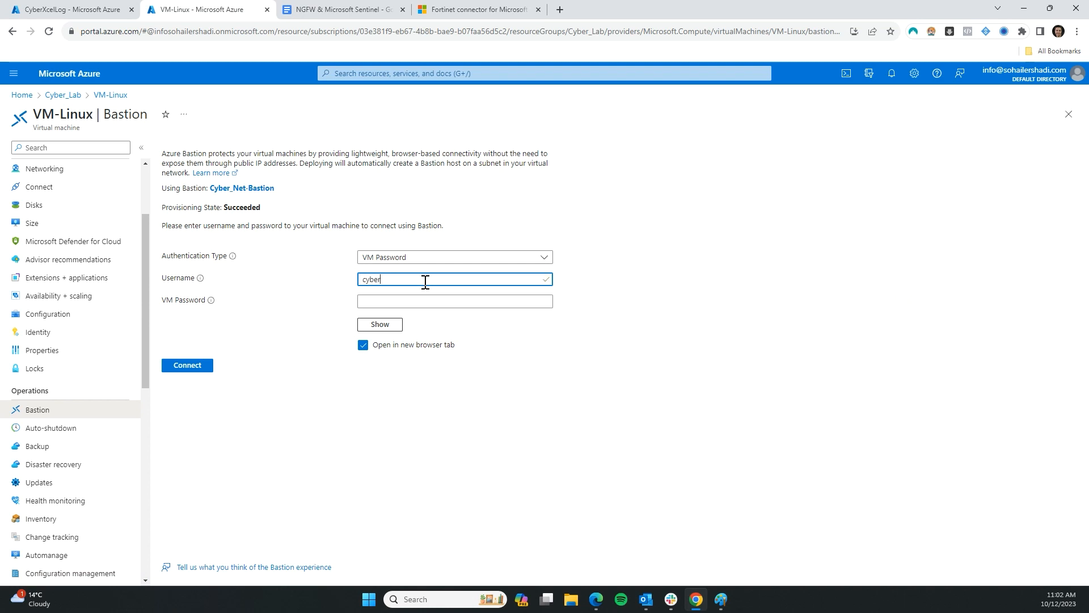
pyautogui.write('cyberxcel')
pyautogui.press('Tab')
pyautogui.press('Tab')
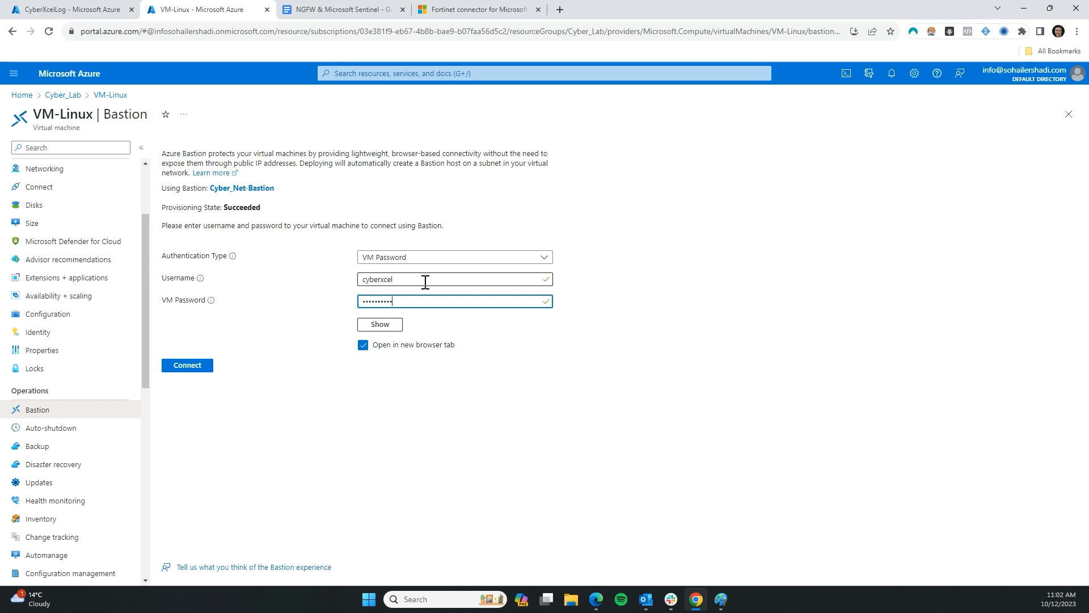
pyautogui.click(183, 370)
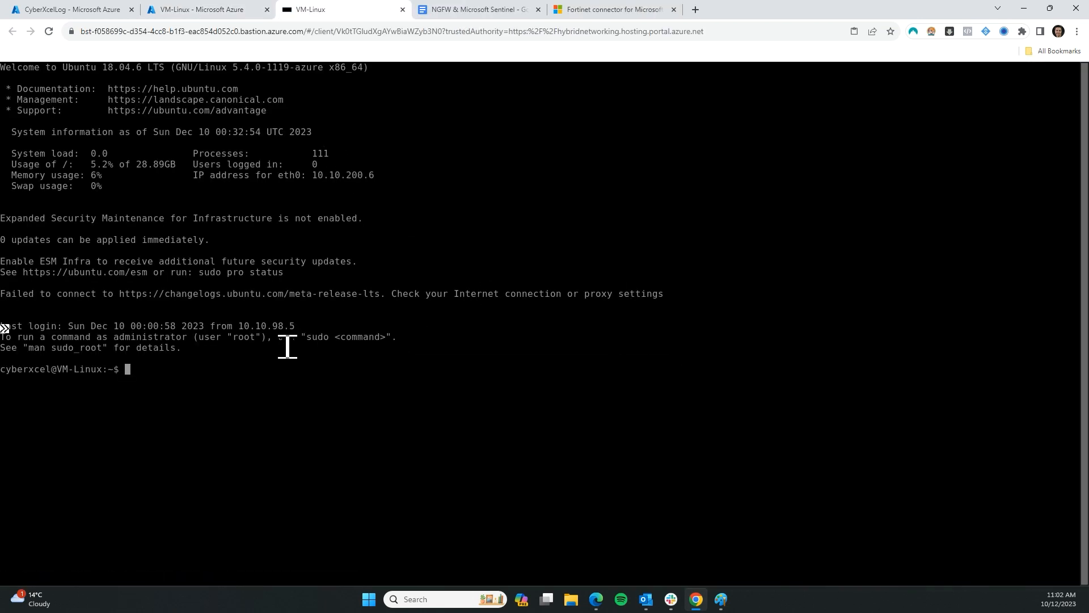
pyautogui.press('Return')
pyautogui.press('Return')
pyautogui.press('Return')
# Paste and run the copied onboard_agent.sh wget command at the VM-Linux prompt
pyautogui.click(71, 9)
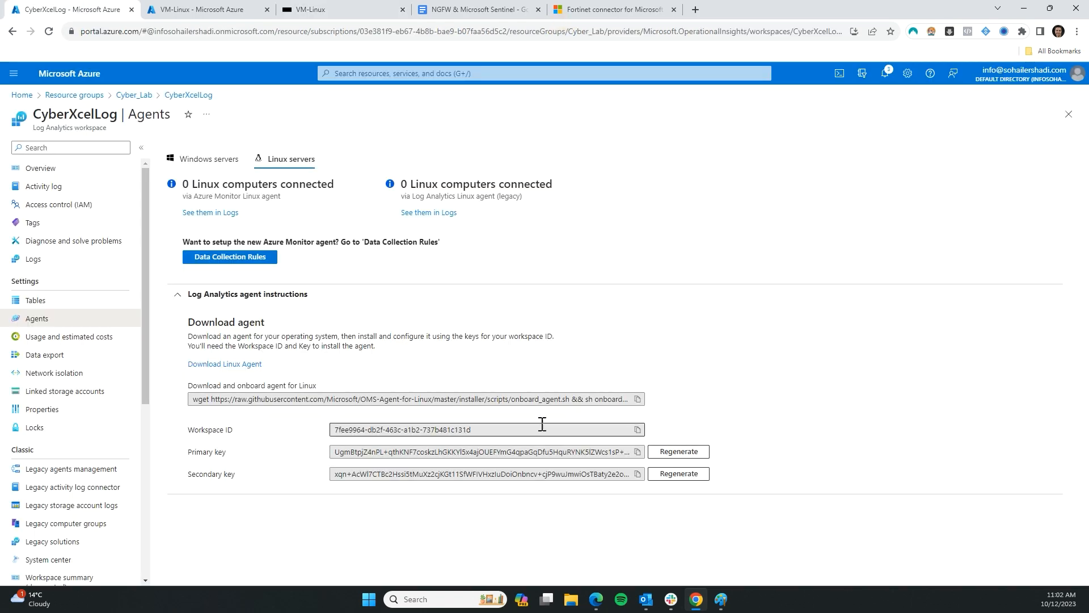
pyautogui.click(637, 399)
pyautogui.click(340, 10)
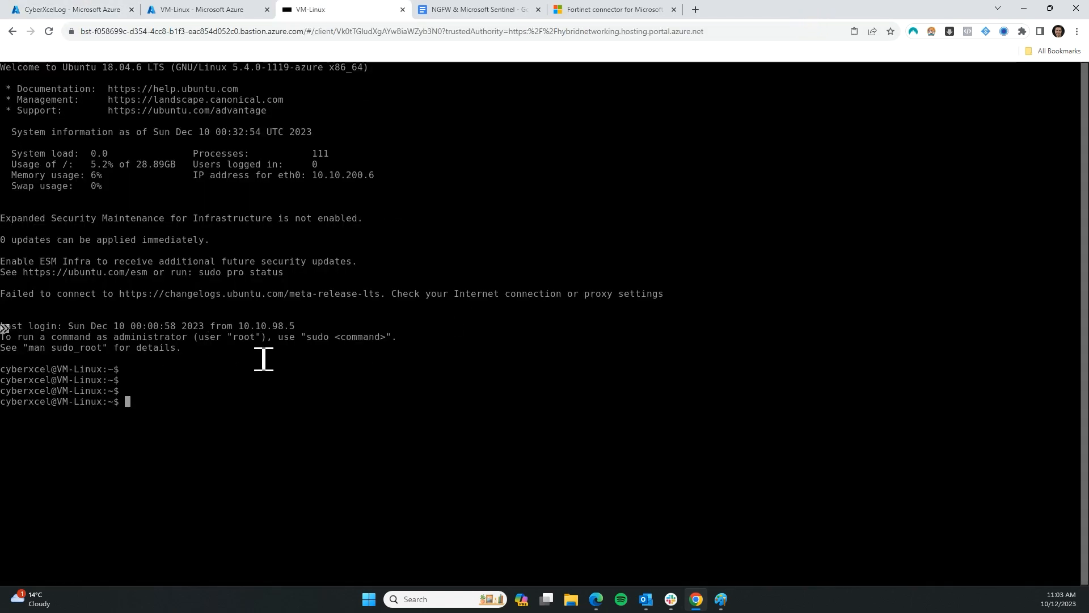
pyautogui.hotkey('ctrl', 'v')
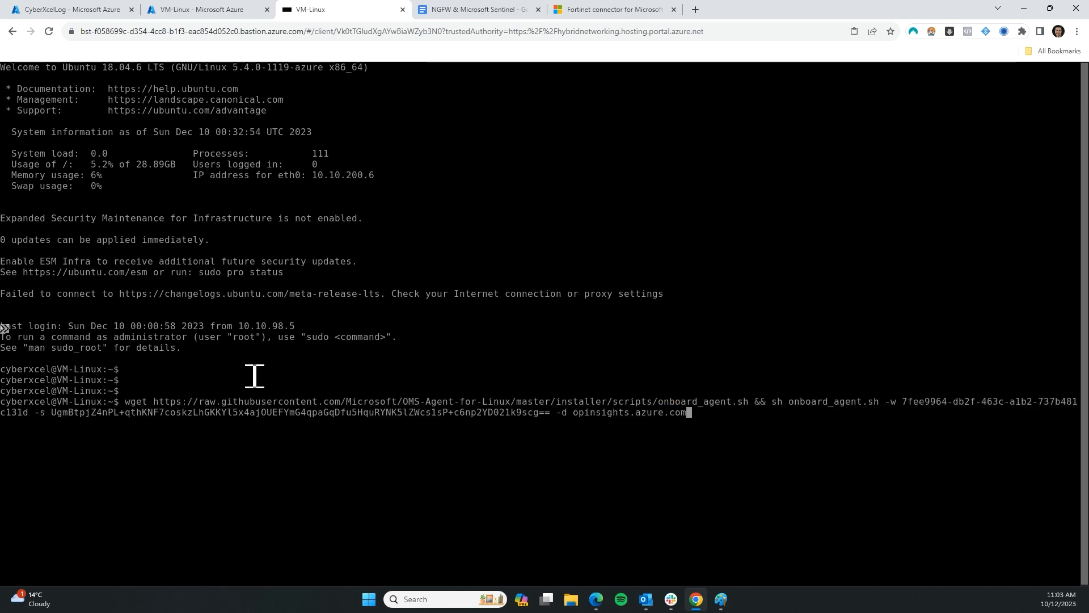
pyautogui.press('Return')
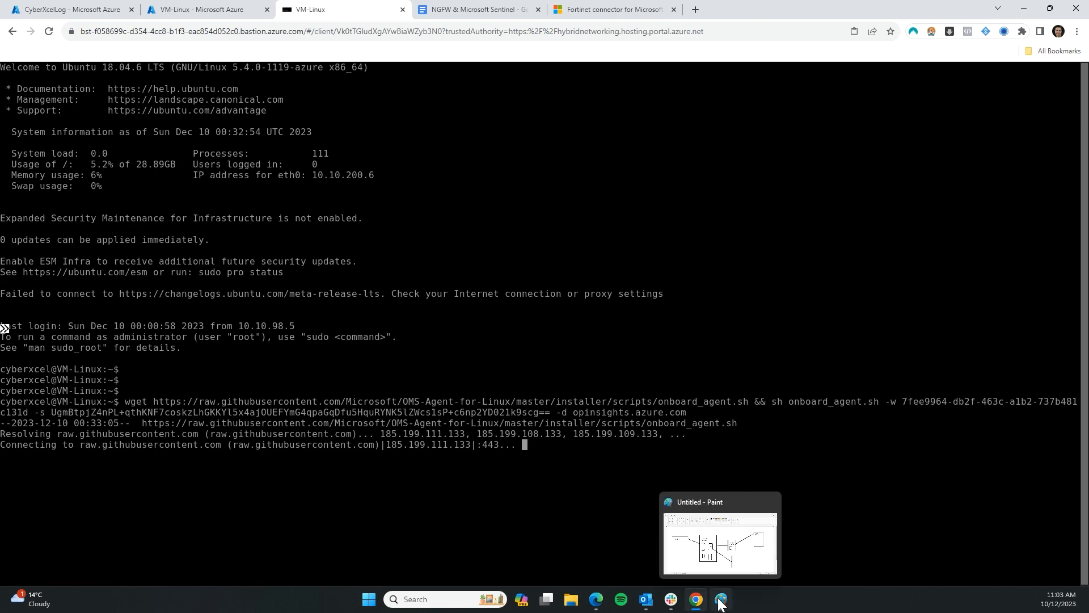
# Review the network diagram in the NGFW & Microsoft Sentinel Google Doc
pyautogui.click(482, 10)
pyautogui.scroll(10, 582, 304)
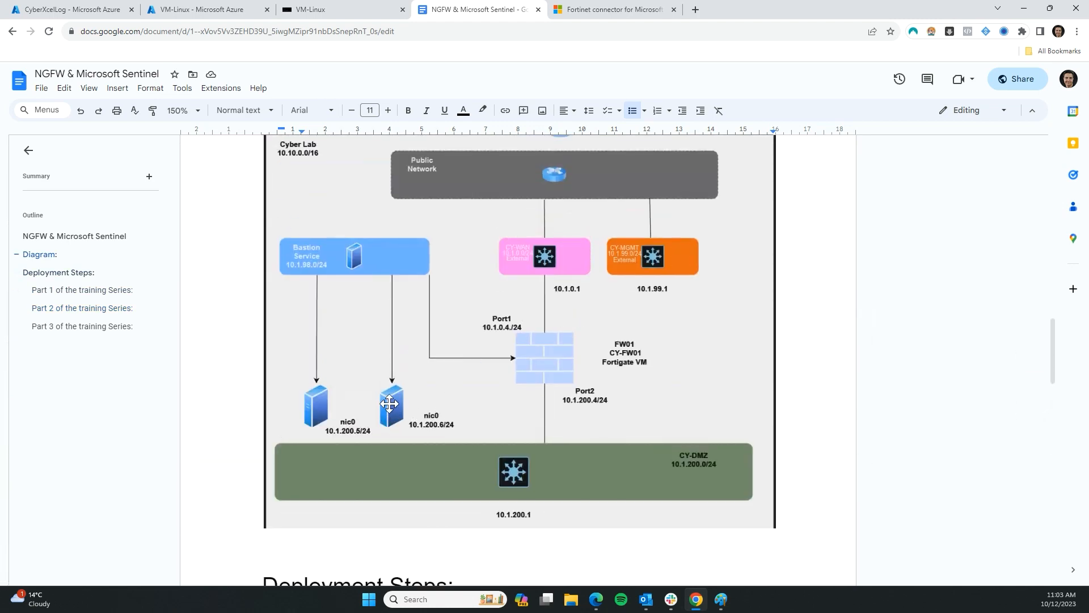
pyautogui.click(493, 473)
pyautogui.scroll(1, 510, 523)
pyautogui.scroll(-2, 532, 401)
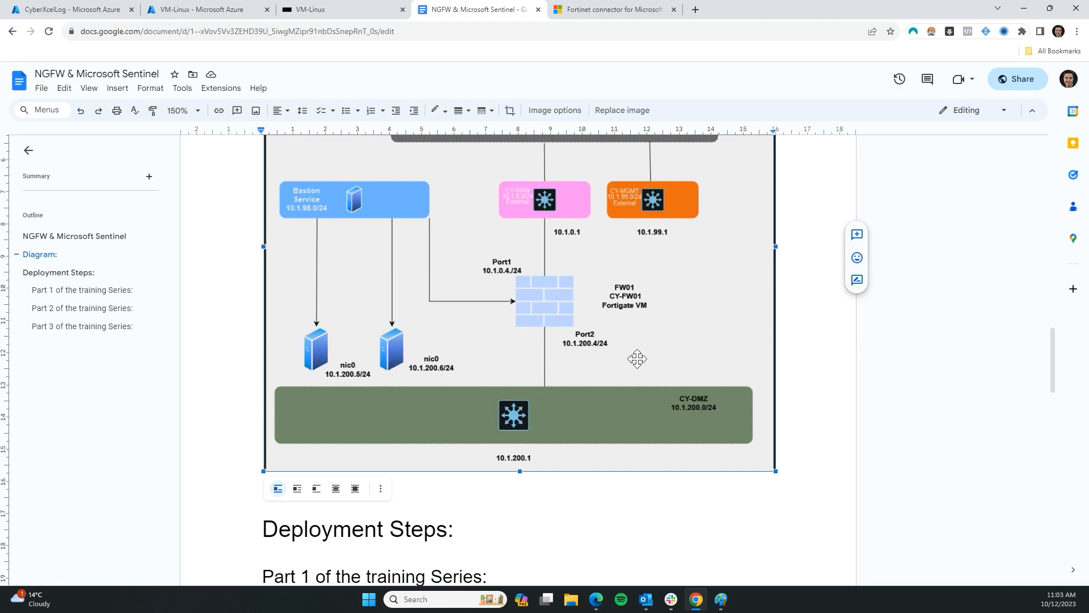
pyautogui.scroll(1, 579, 360)
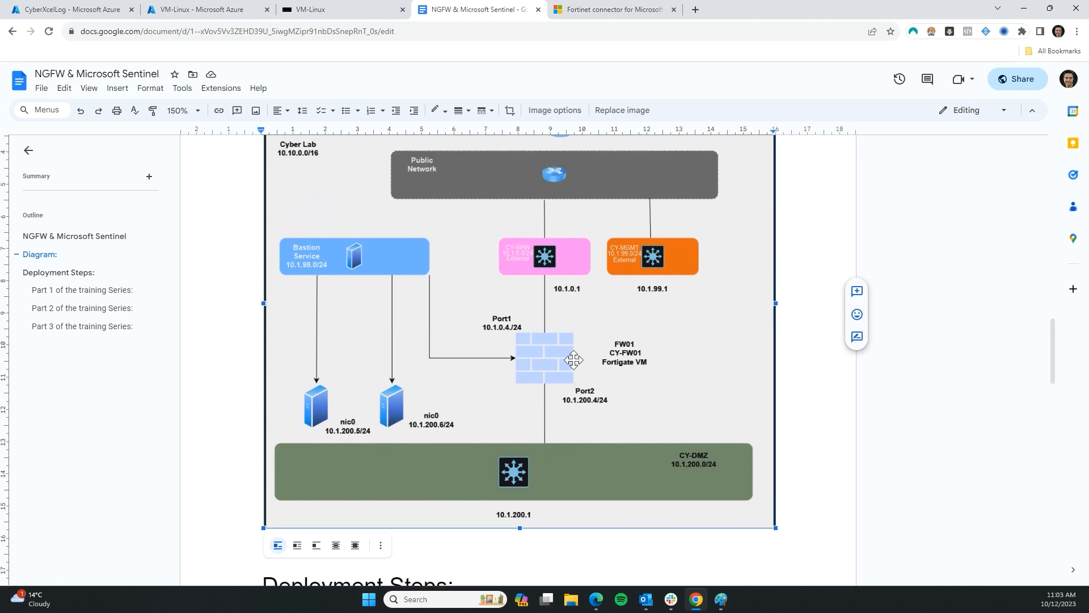
pyautogui.hotkey('ctrl', '1')
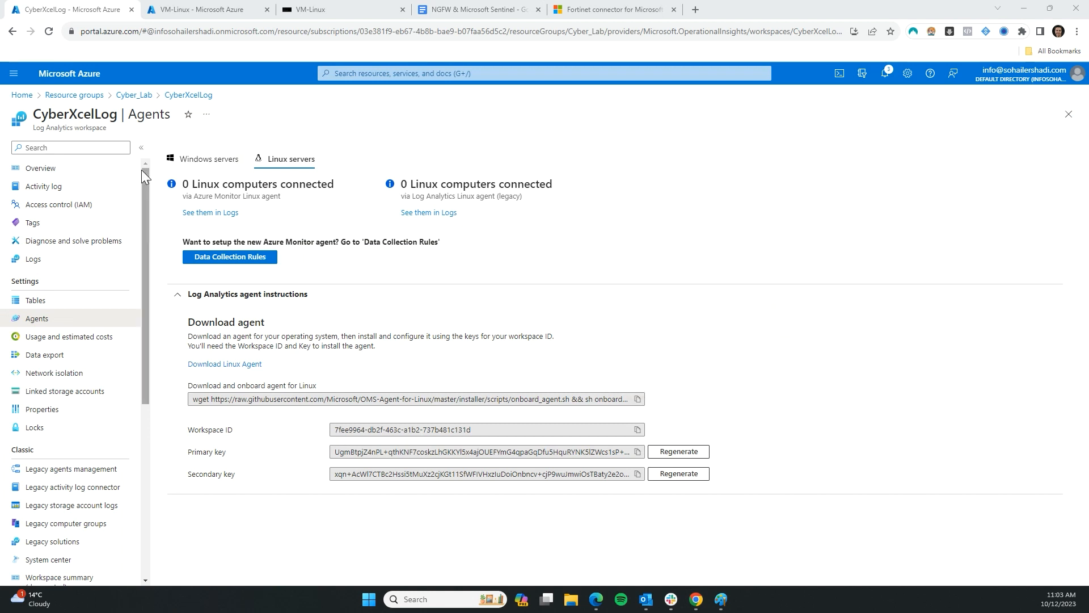
# Copy CY-FW01's public IP 20.28.202.5 from its overview in resource group Cyber_Lab
pyautogui.click(28, 101)
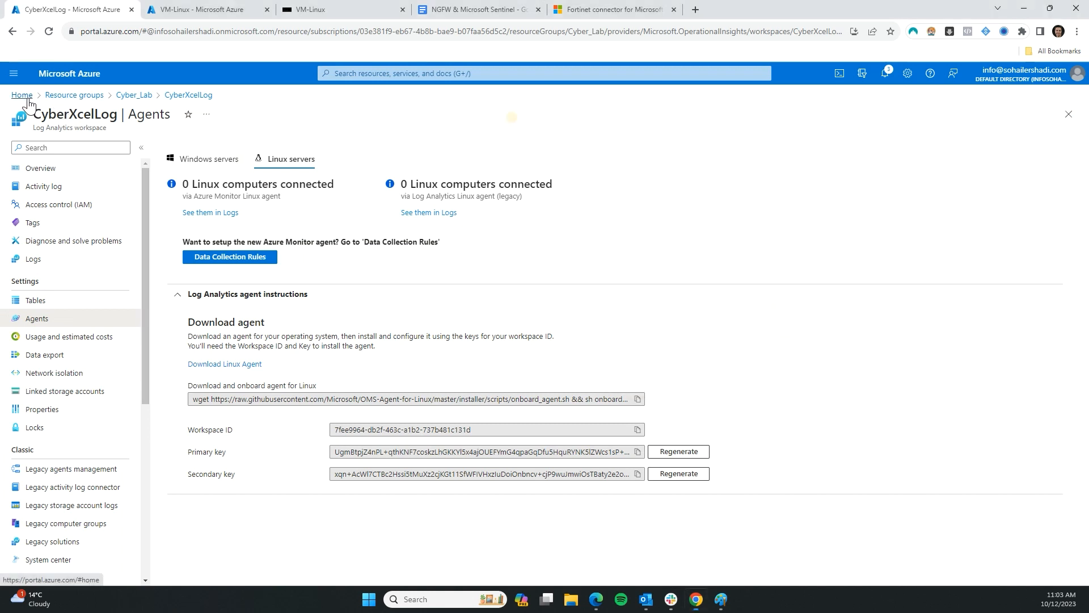
pyautogui.click(327, 157)
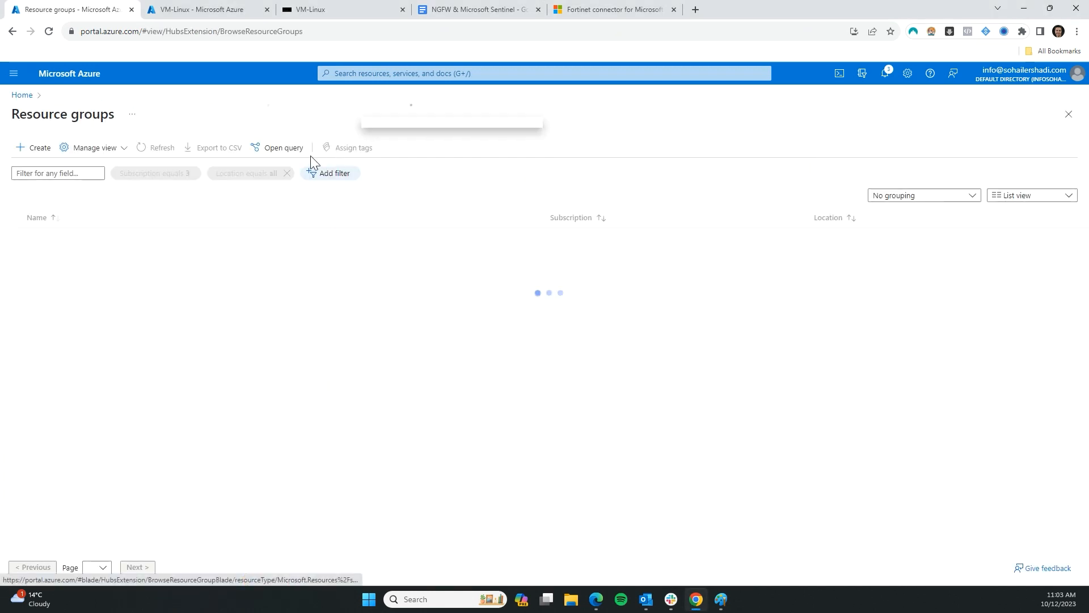
pyautogui.click(55, 241)
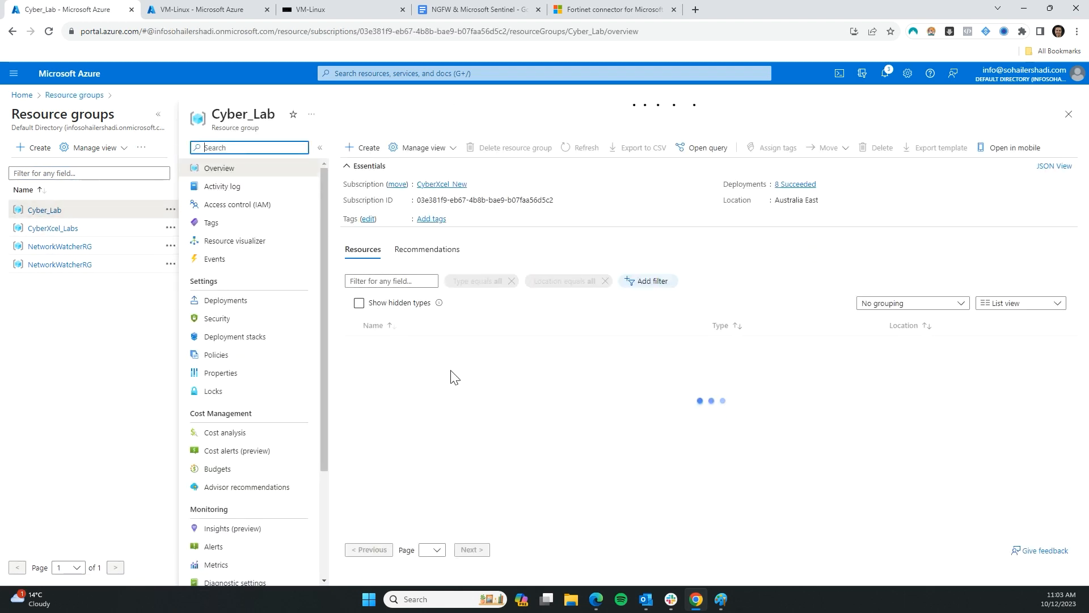
pyautogui.click(393, 347)
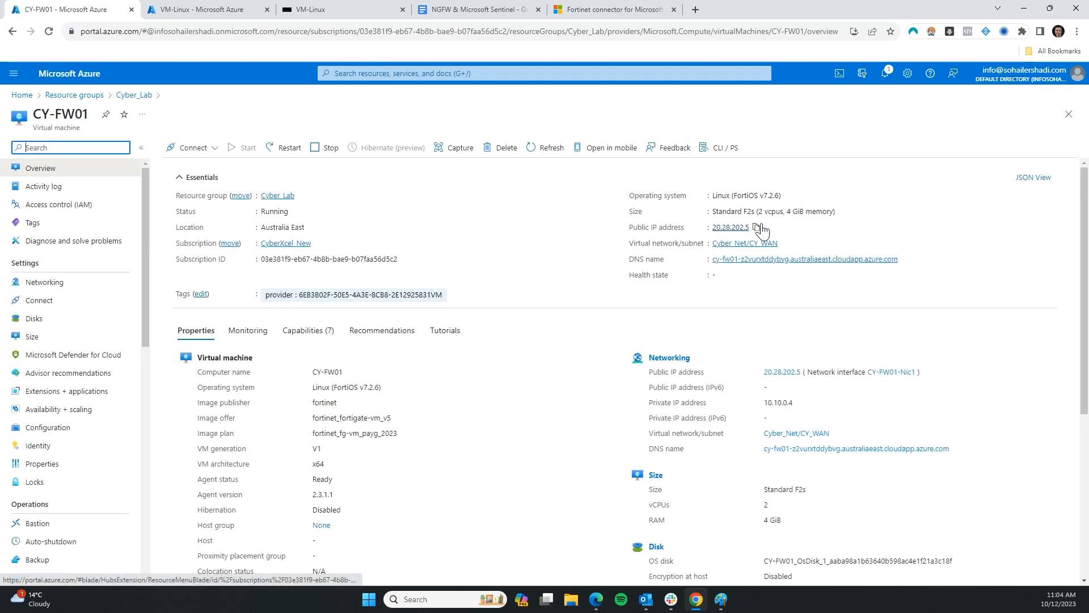
pyautogui.click(756, 226)
pyautogui.click(695, 9)
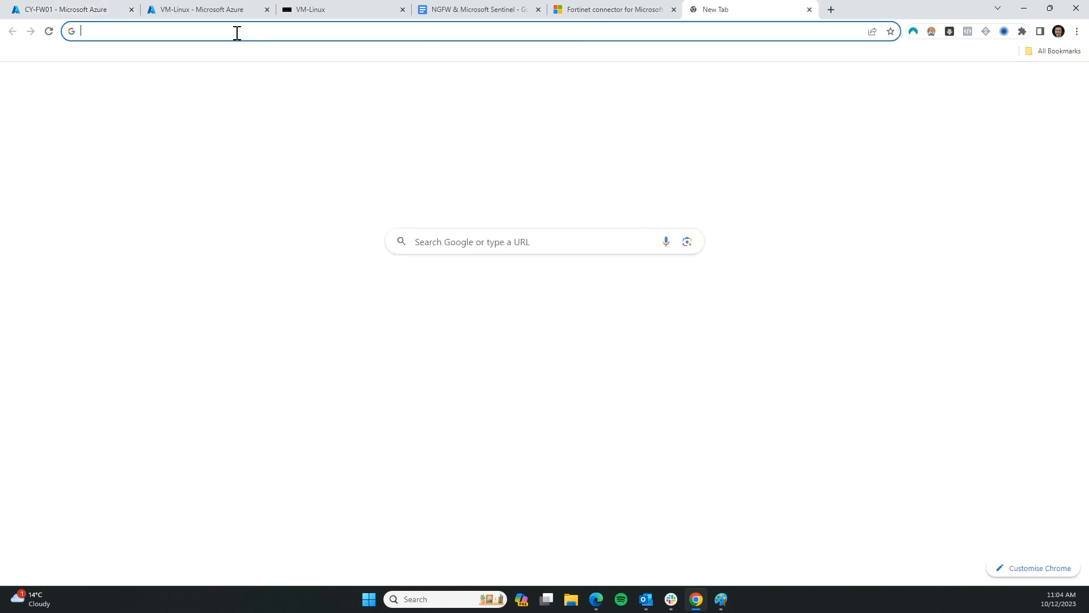
pyautogui.hotkey('ctrl', 'v')
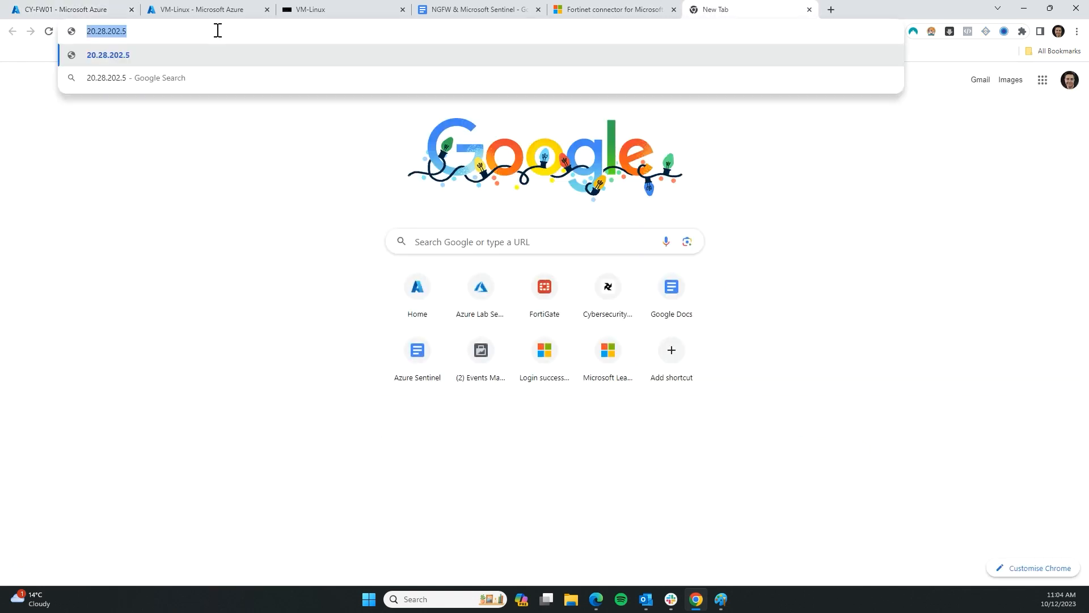
pyautogui.press('Return')
pyautogui.click(244, 31)
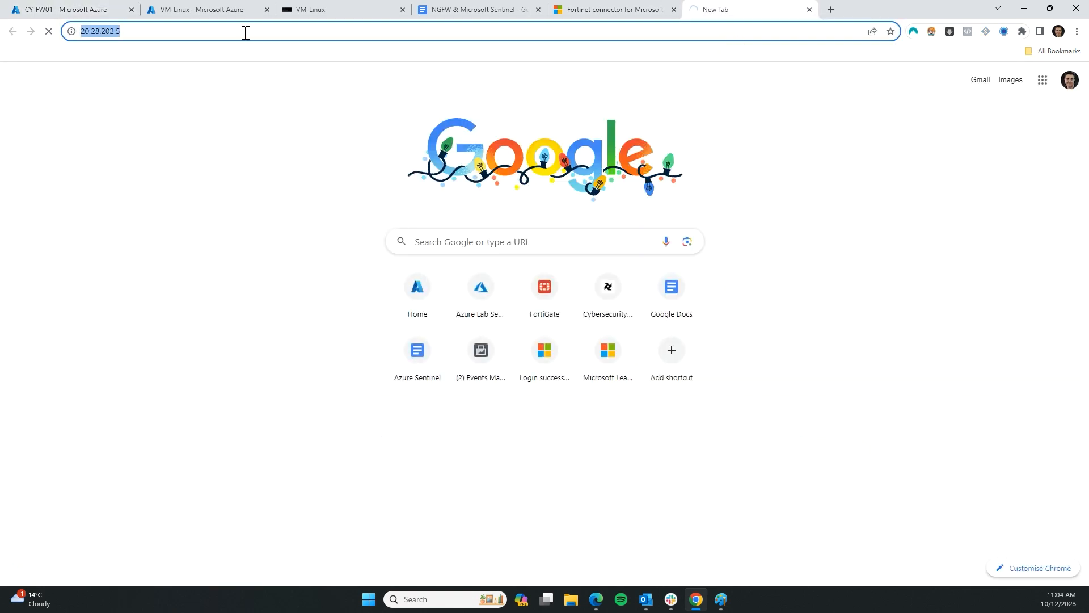
pyautogui.press('Home')
pyautogui.write('htt')
pyautogui.write('ps://')
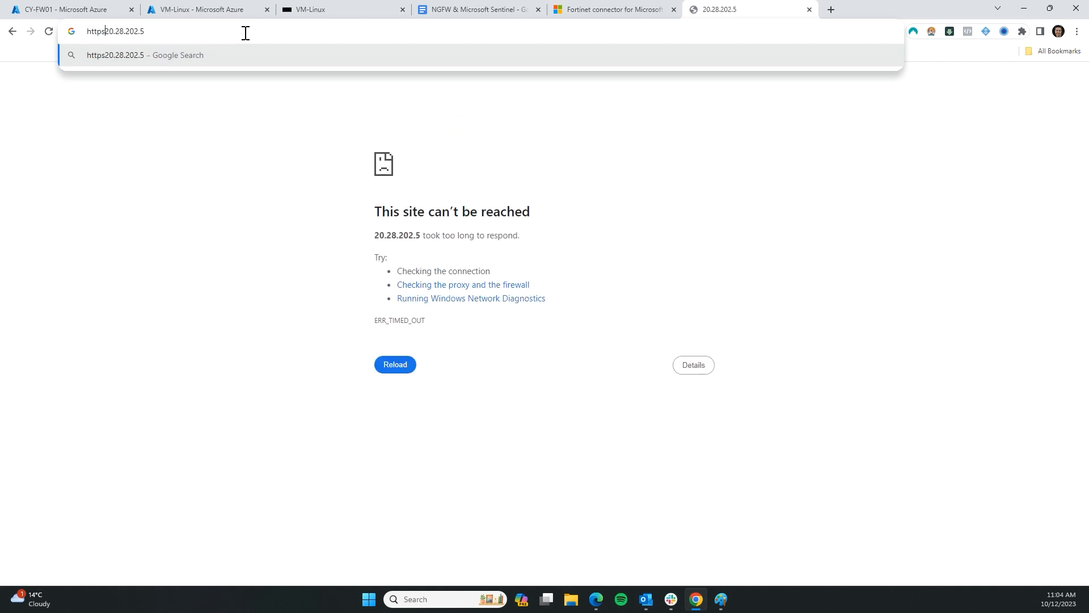
pyautogui.press('Return')
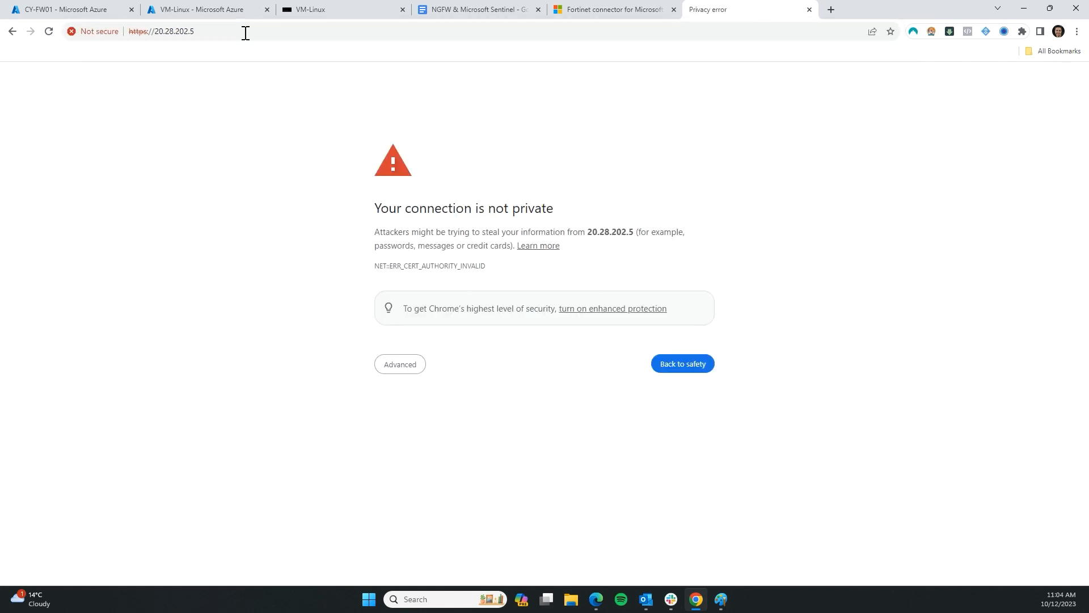
pyautogui.click(409, 377)
pyautogui.click(426, 452)
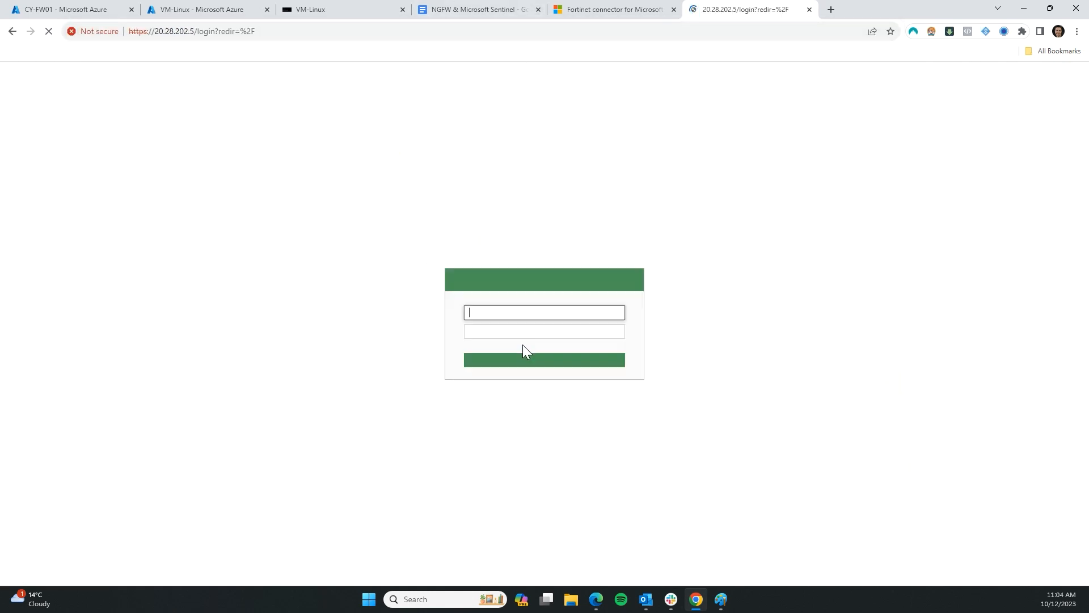
# Sign in to the FortiGate with the admin username and password
pyautogui.click(522, 311)
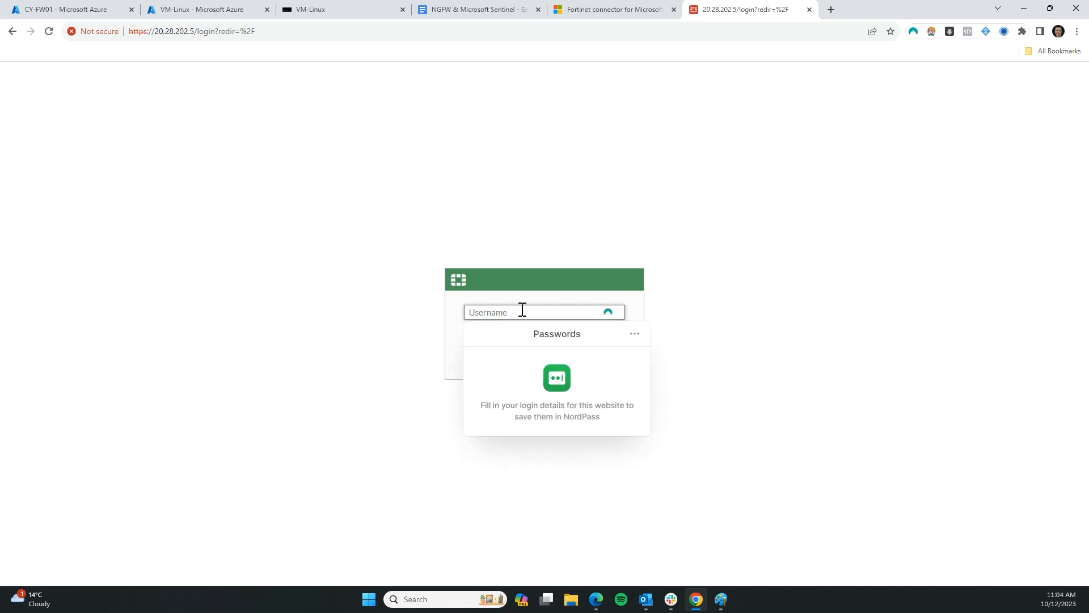
pyautogui.write('c')
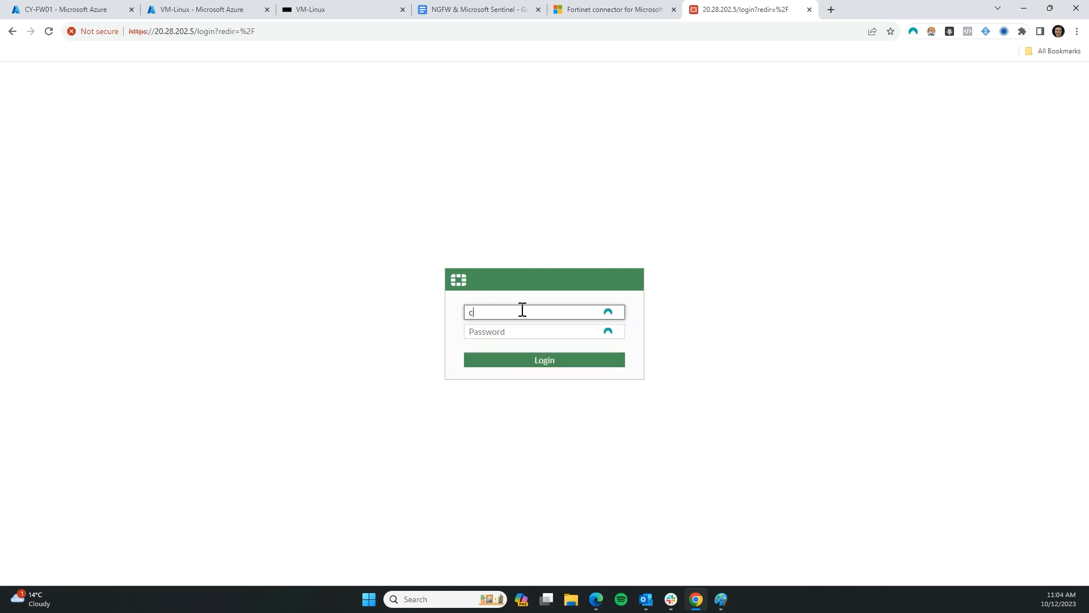
pyautogui.write('yberxcel')
pyautogui.press('Tab')
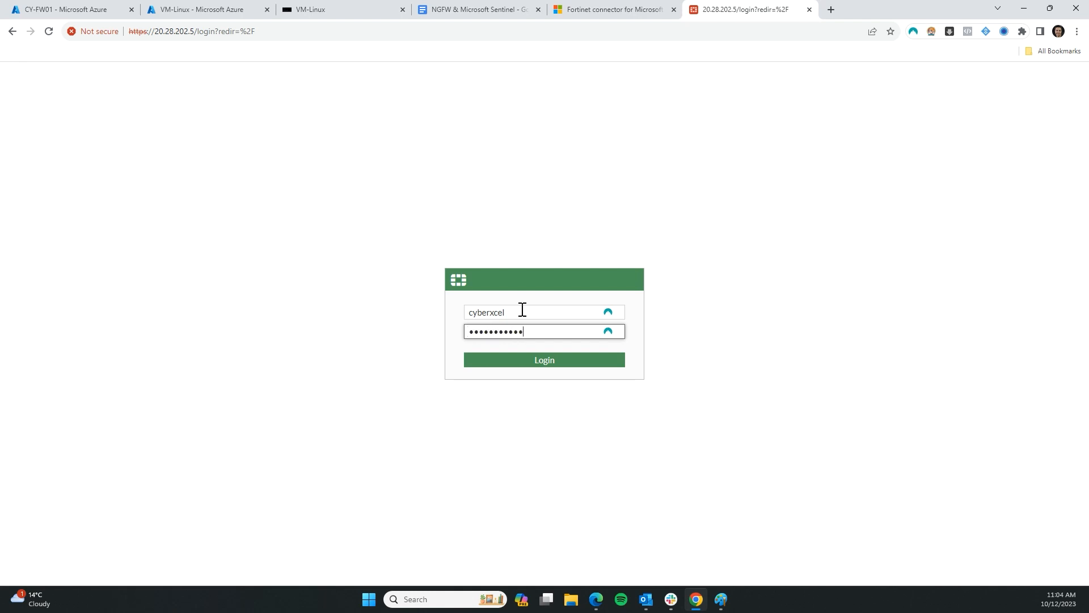
pyautogui.press('Return')
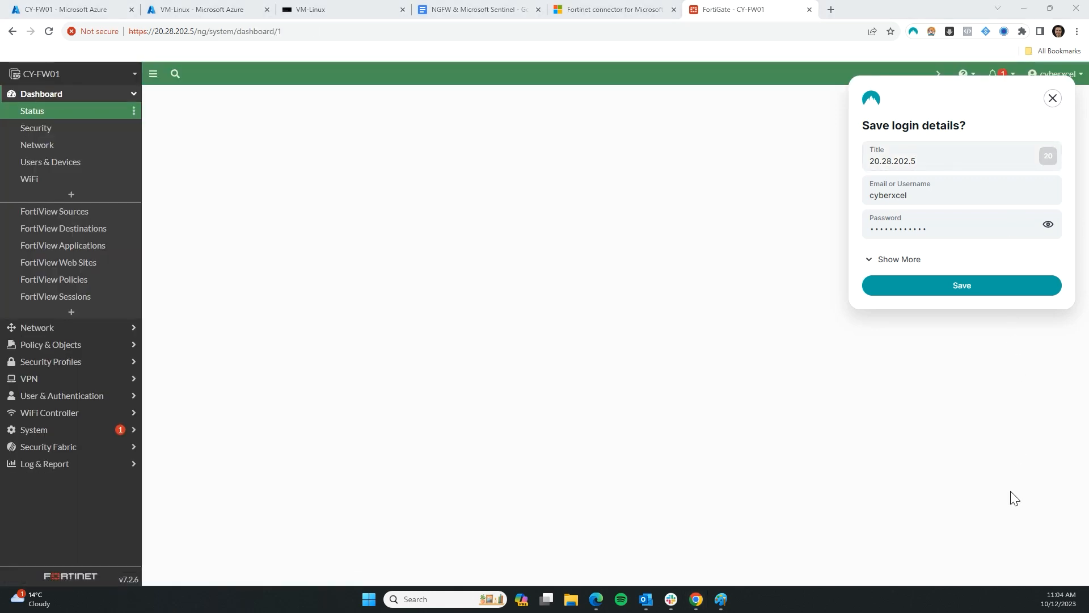
# Check Network > Interfaces, then list firewall policies with CY-DMZ to CY-WAN expanded
pyautogui.click(1050, 104)
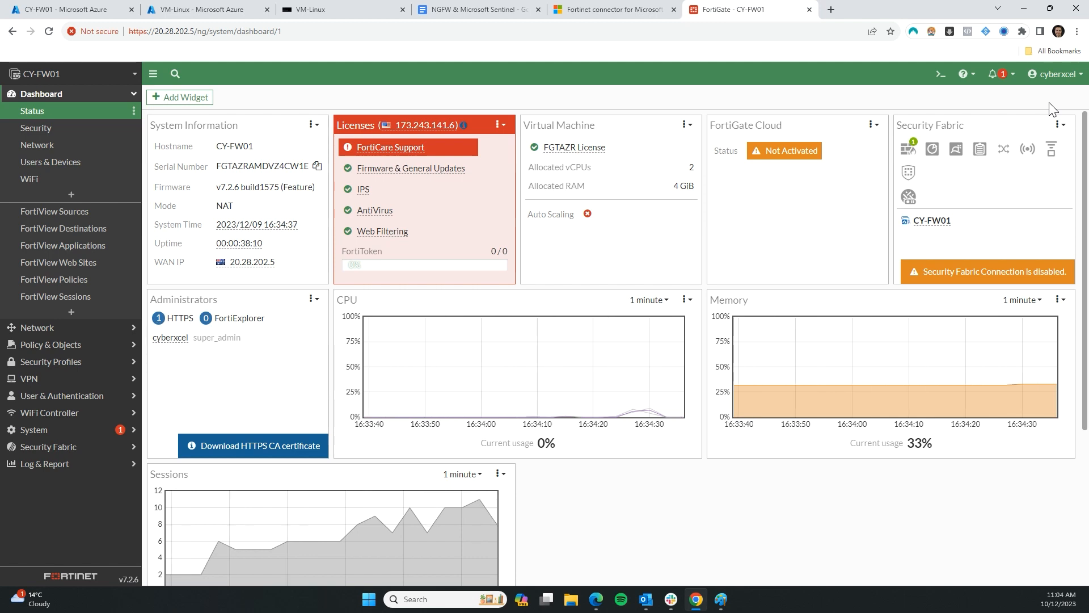
pyautogui.click(81, 330)
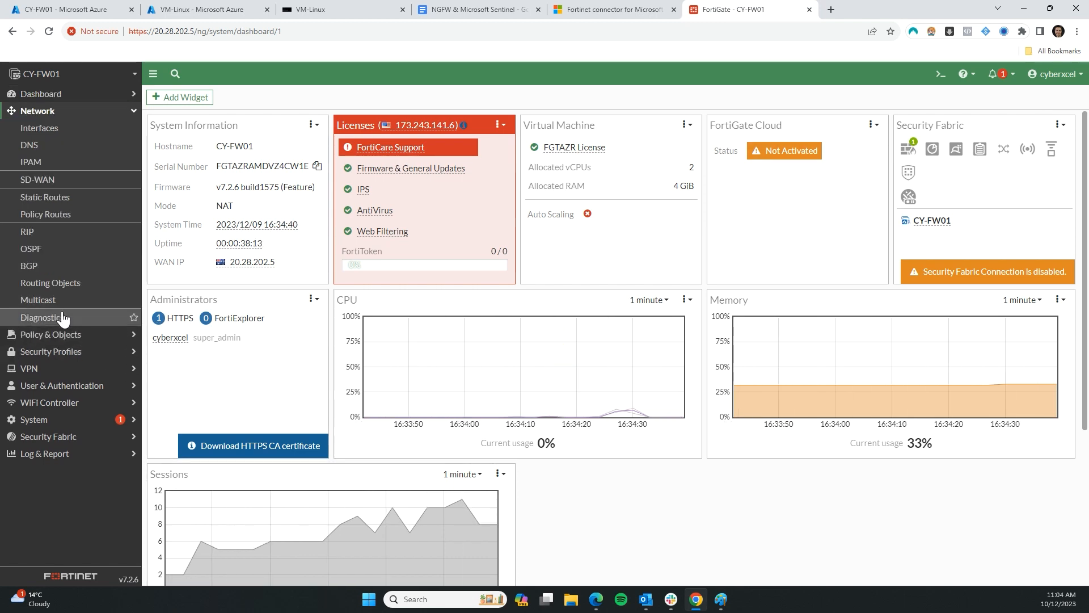
pyautogui.click(43, 127)
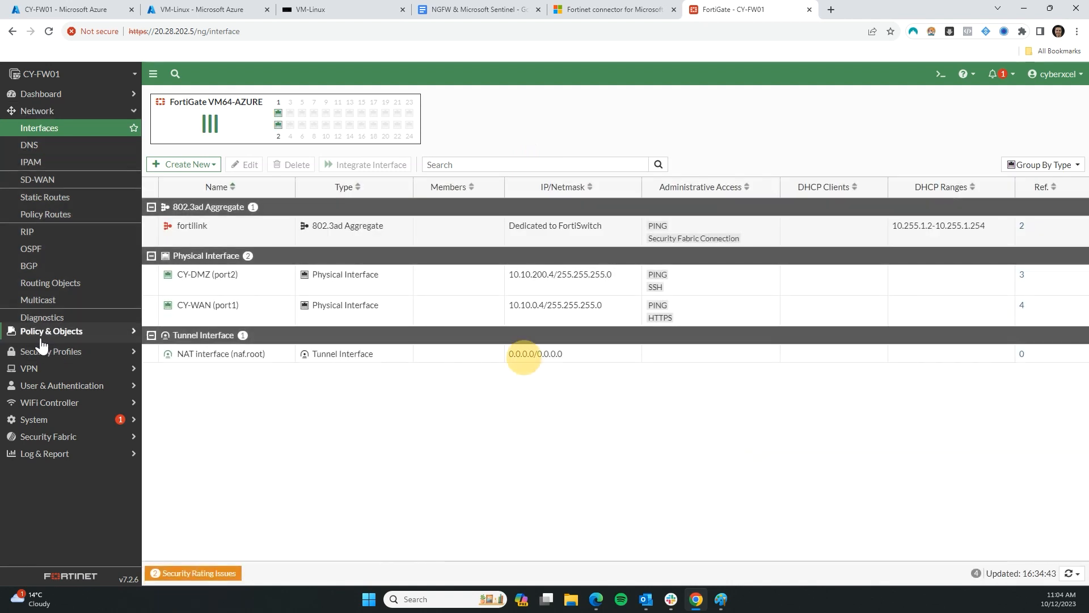
pyautogui.click(41, 336)
pyautogui.click(31, 146)
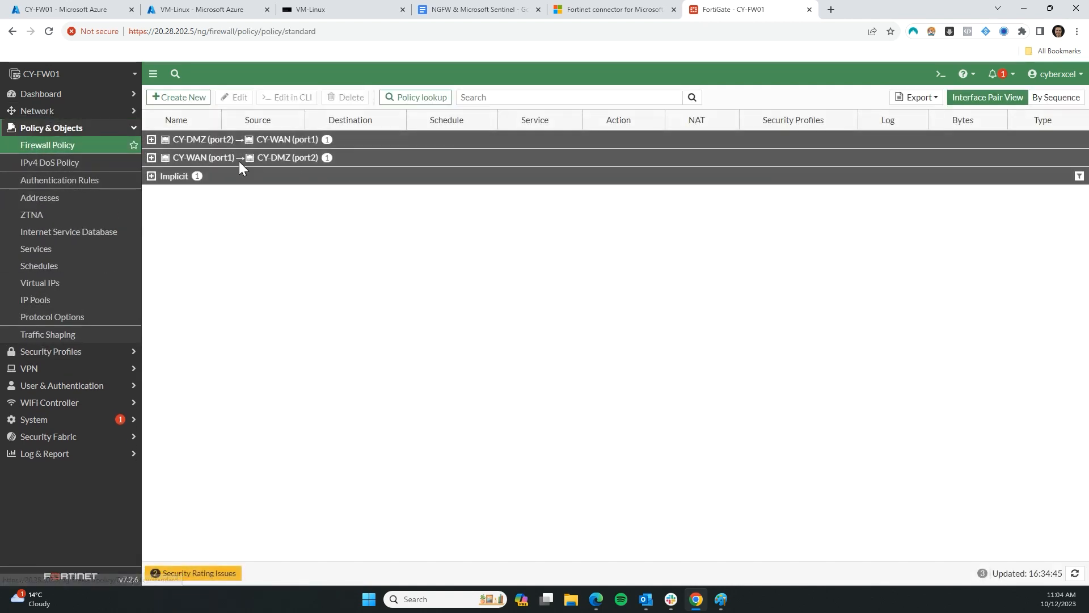
pyautogui.click(151, 140)
pyautogui.click(721, 599)
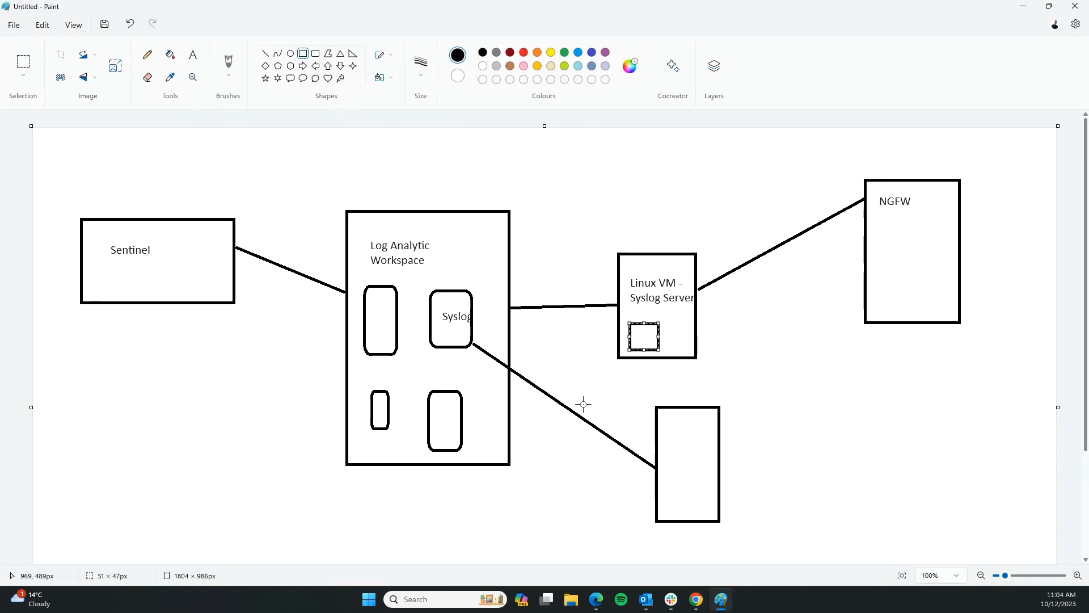
# Minimize Paint, glance at the NGFW & Microsoft Sentinel doc, then return to FortiGate policies
pyautogui.click(721, 607)
pyautogui.click(455, 8)
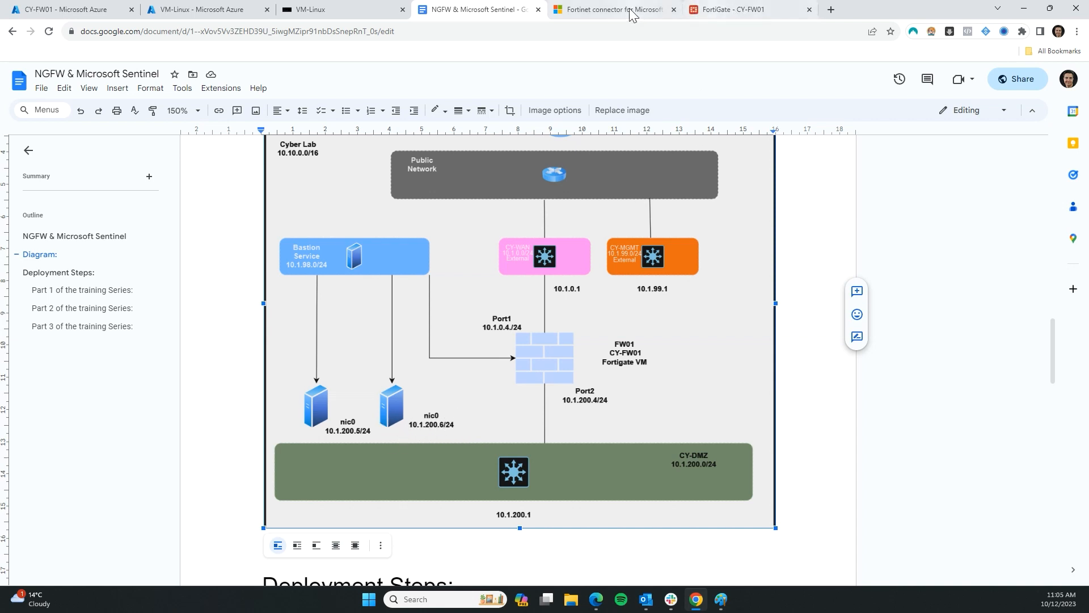
pyautogui.click(735, 12)
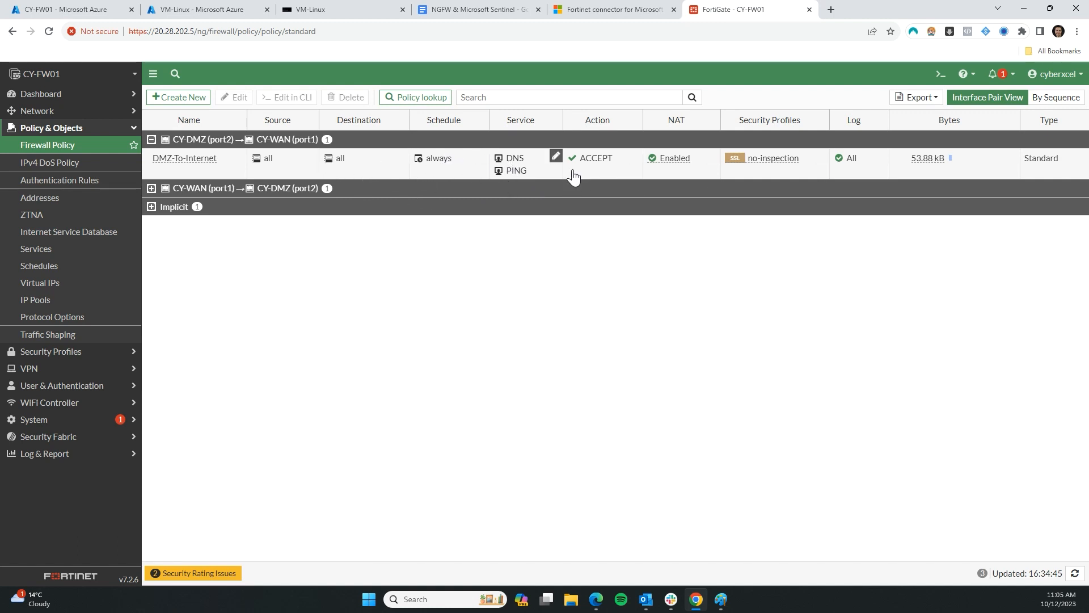
# Add HTTP and HTTPS services to the DMZ-To-Internet policy and save it
pyautogui.doubleClick(218, 171)
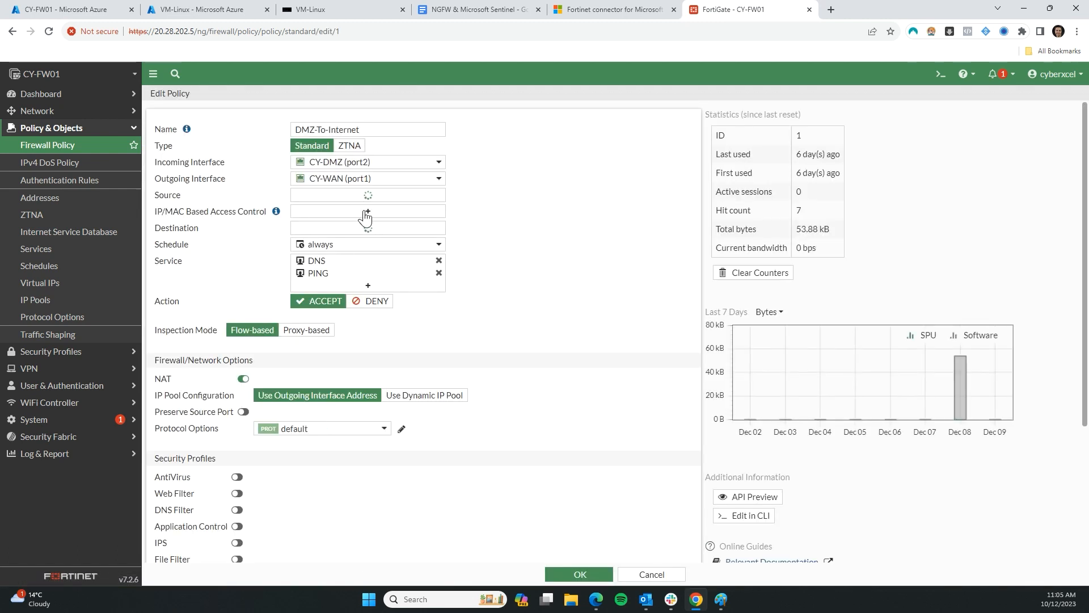
pyautogui.click(344, 307)
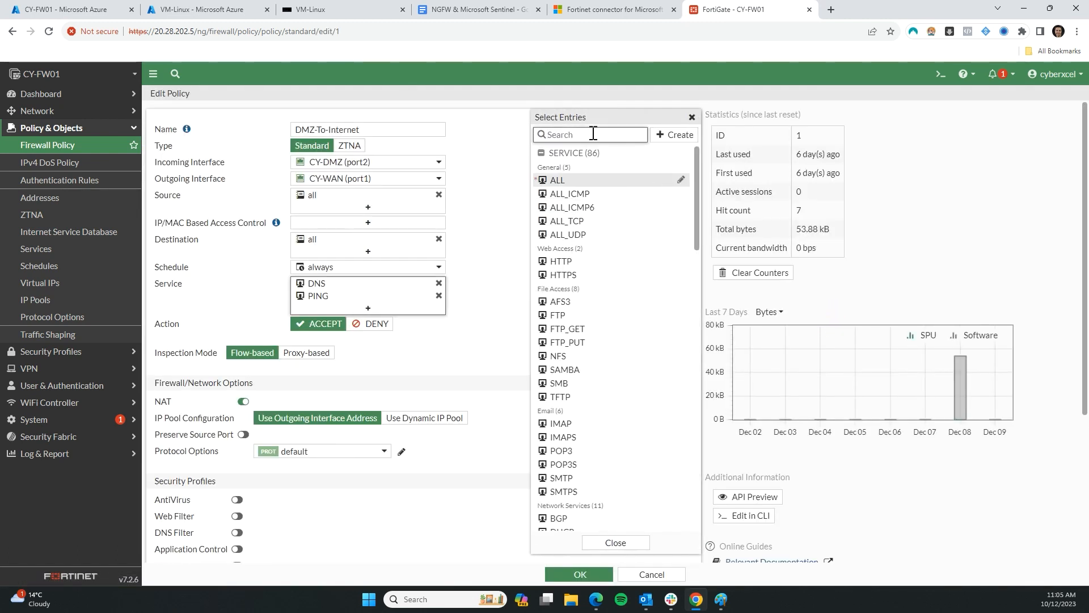
pyautogui.write('http')
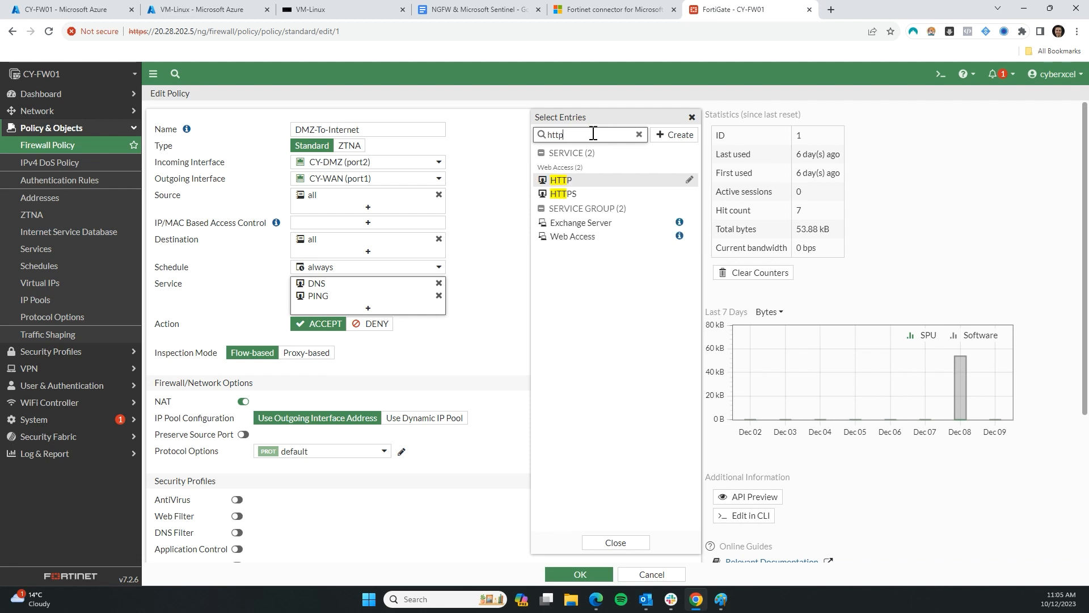
pyautogui.click(563, 181)
pyautogui.click(567, 194)
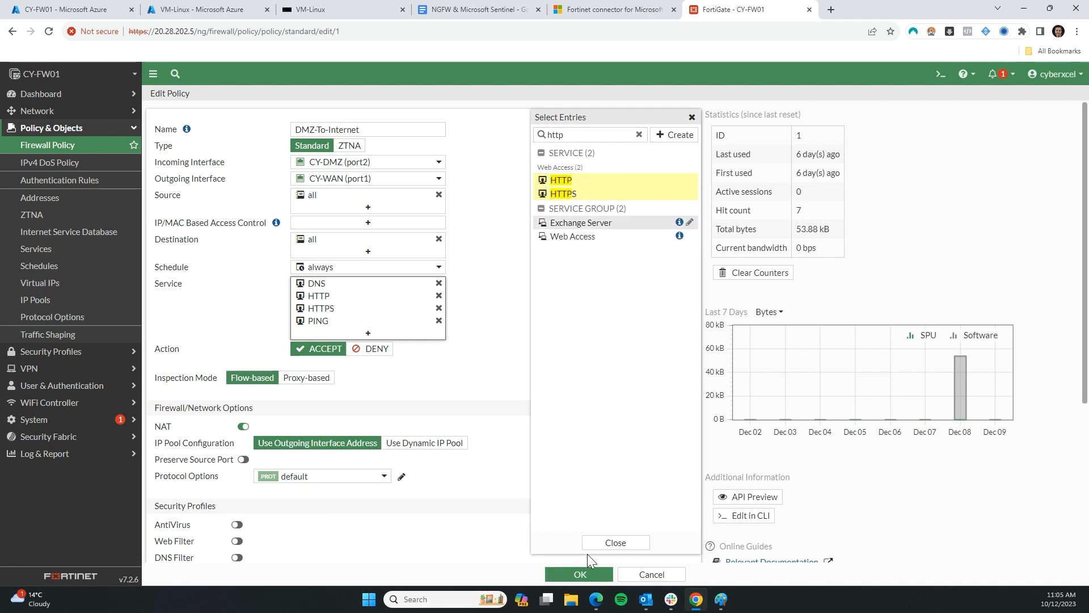
pyautogui.click(579, 574)
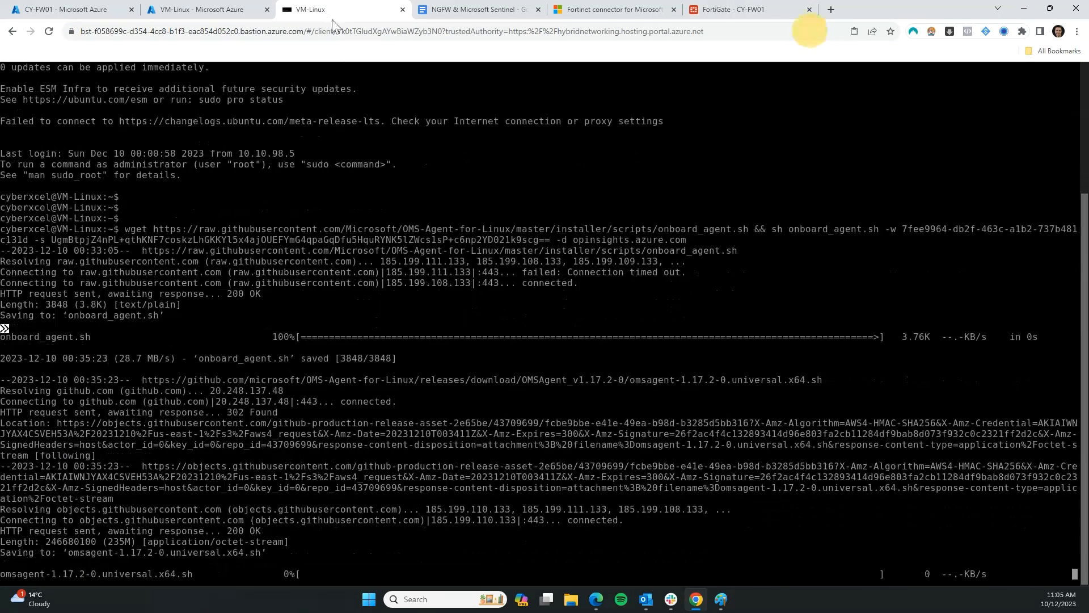
# Open FortiGate's Log & Report Forward Traffic log, using memory as the log source
pyautogui.click(326, 10)
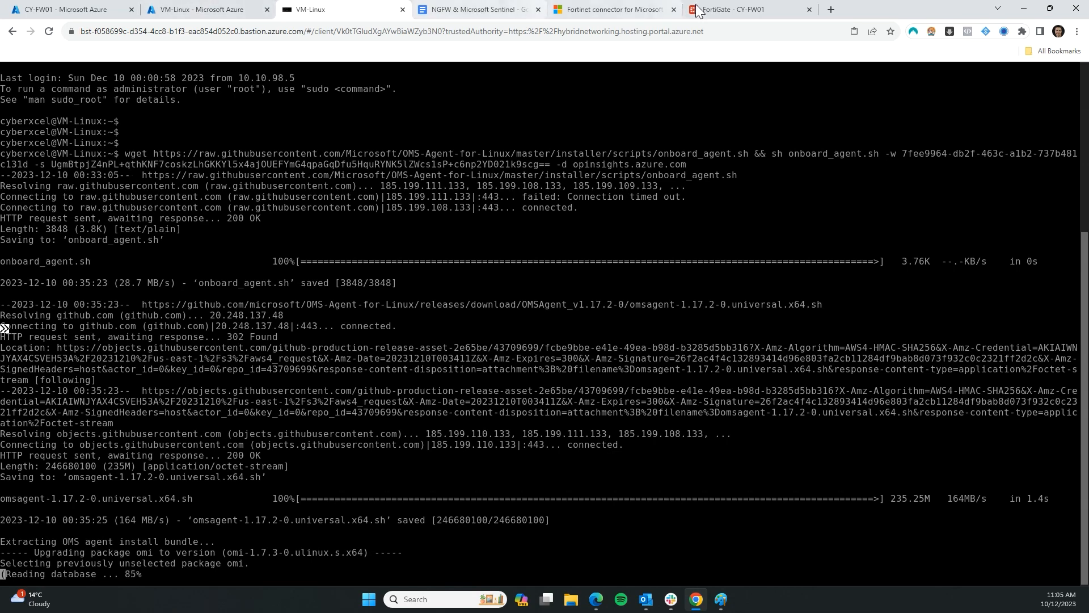
pyautogui.click(719, 9)
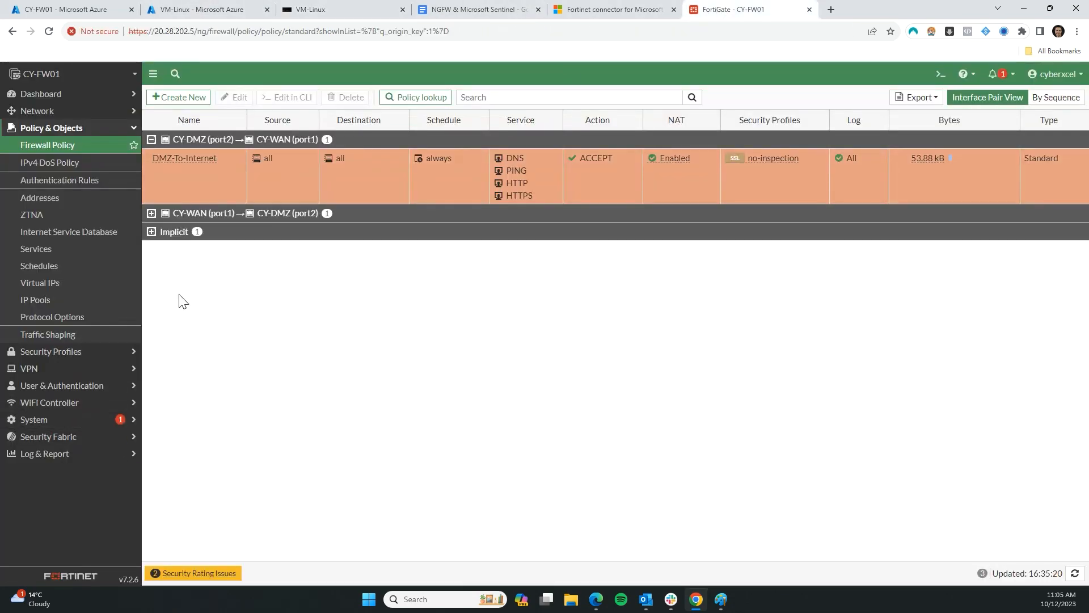
pyautogui.click(46, 454)
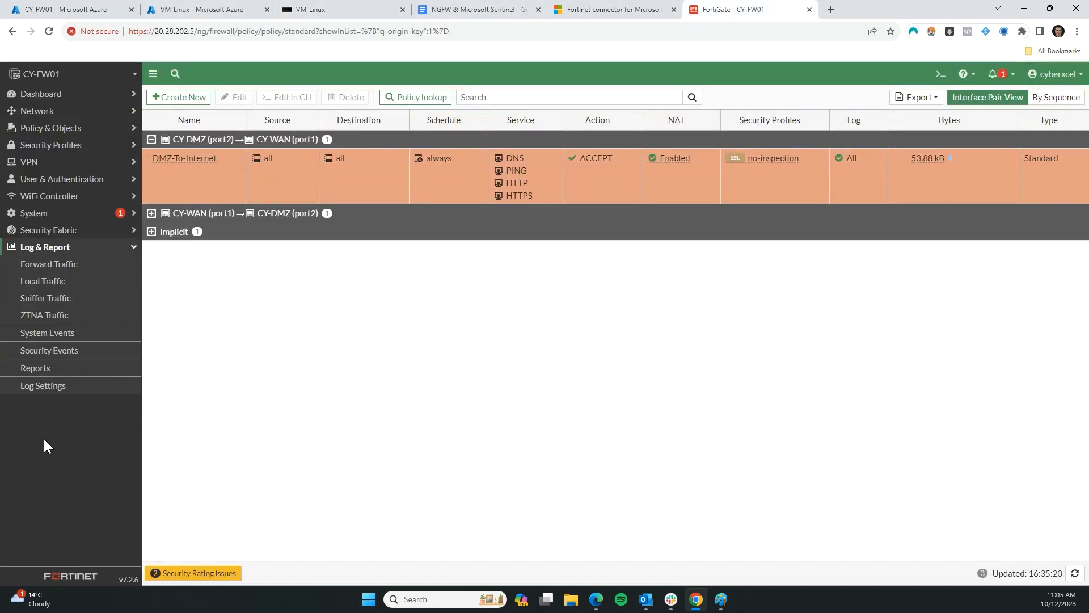
pyautogui.click(47, 267)
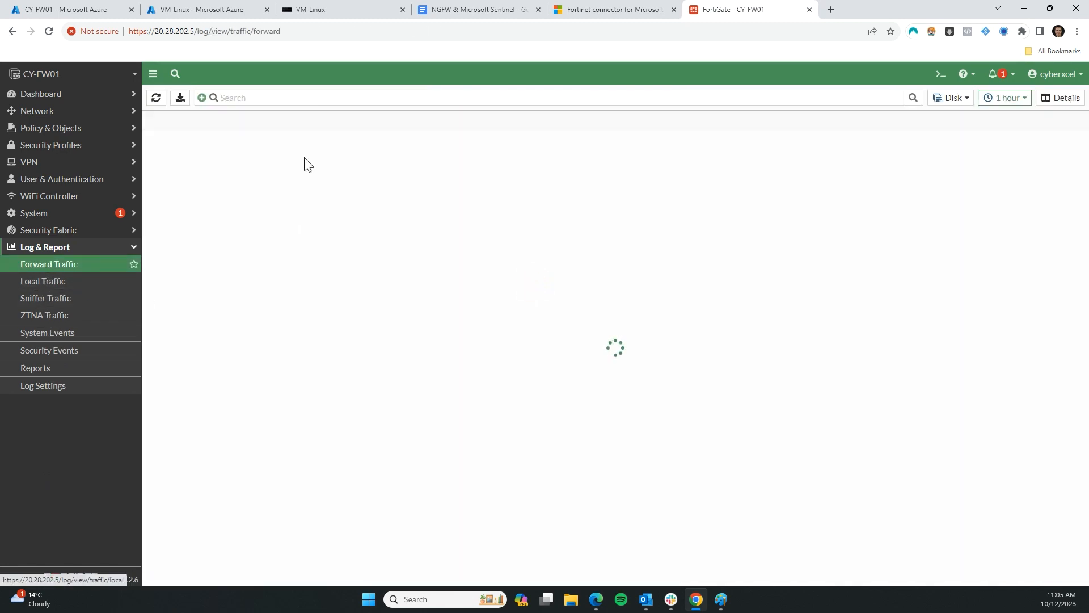
pyautogui.click(950, 97)
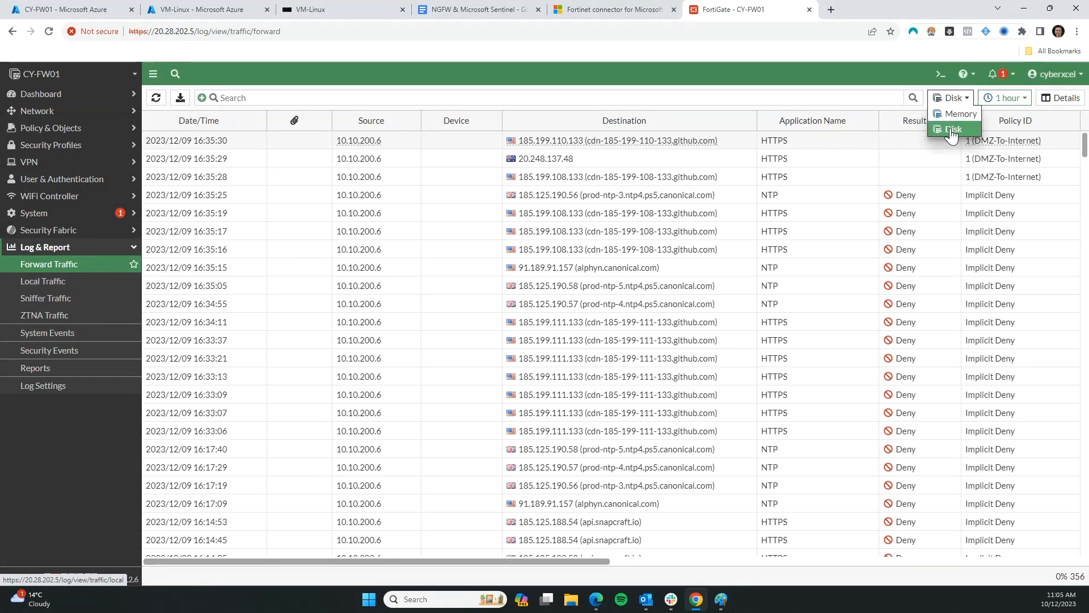
pyautogui.click(955, 114)
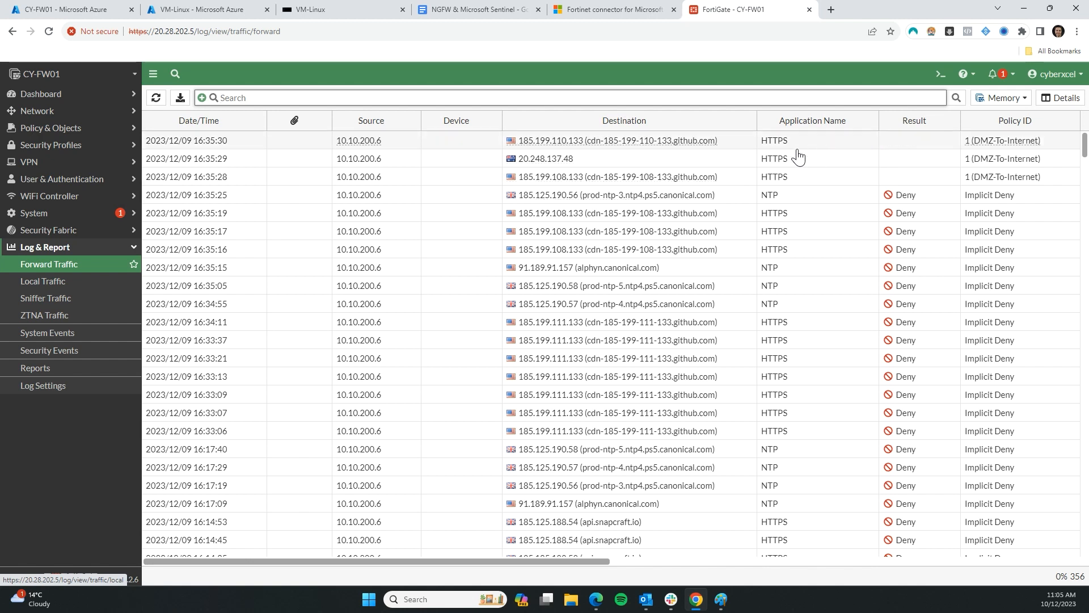
# Review the newest github.com entries among the denied forward traffic from 10.10.200.6
pyautogui.click(827, 147)
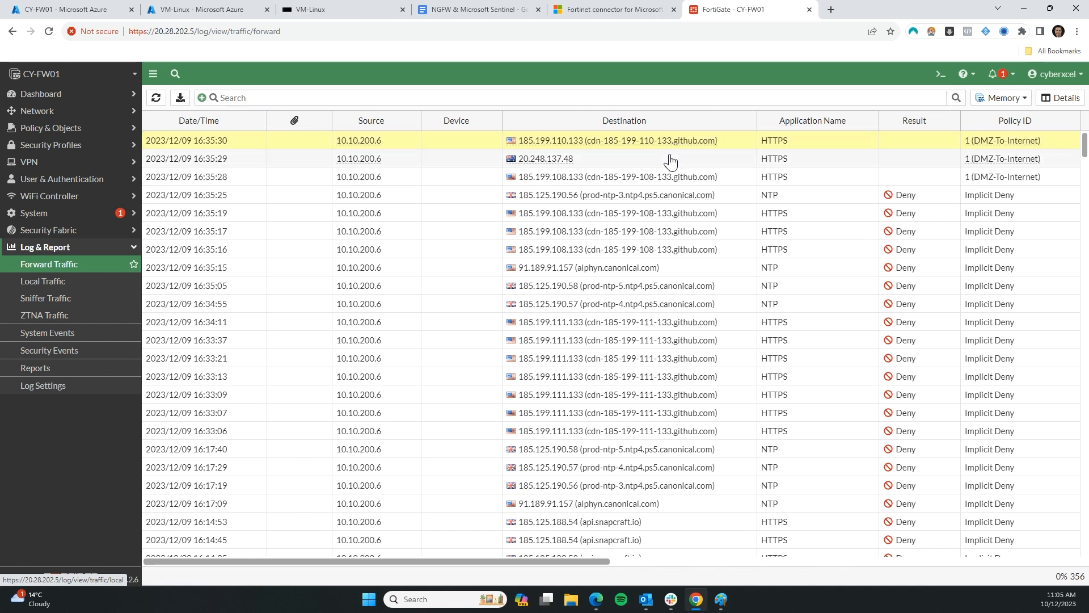
pyautogui.scroll(-7, 665, 164)
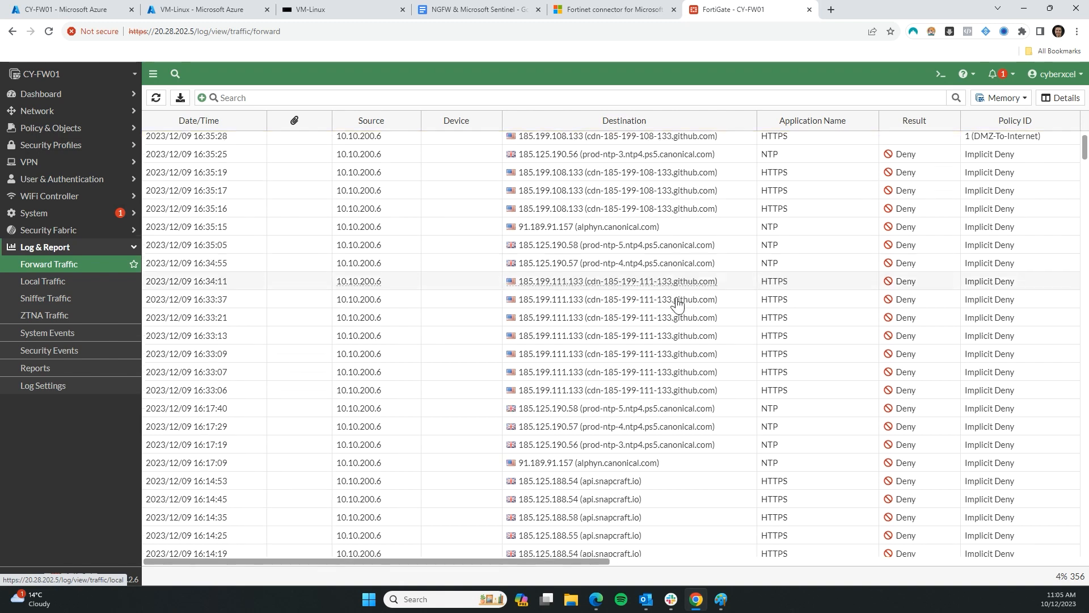
pyautogui.scroll(5, 827, 414)
pyautogui.scroll(-15, 793, 339)
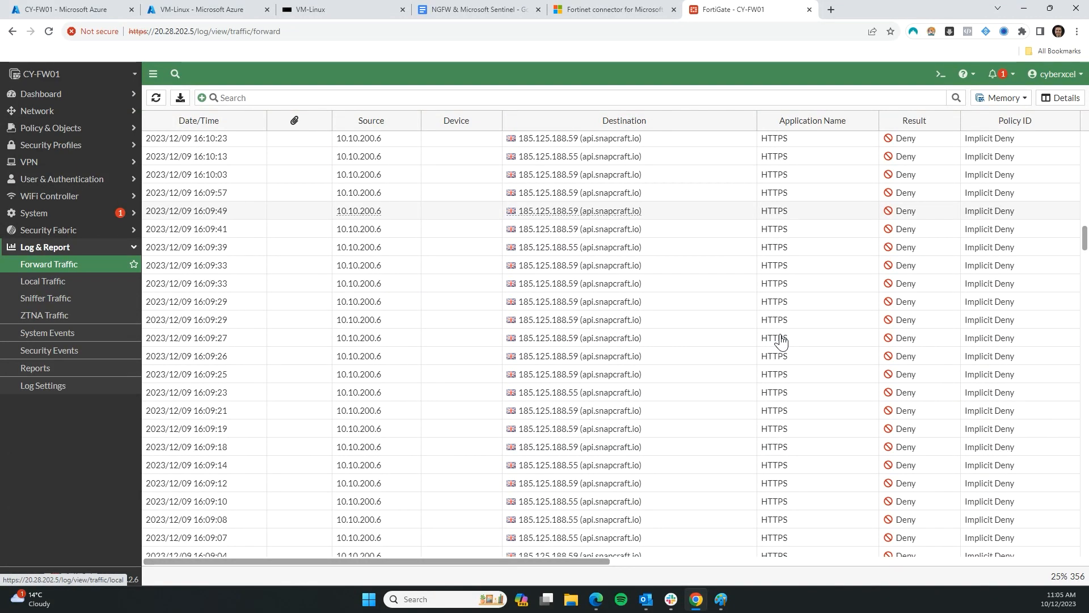
pyautogui.scroll(-7, 781, 341)
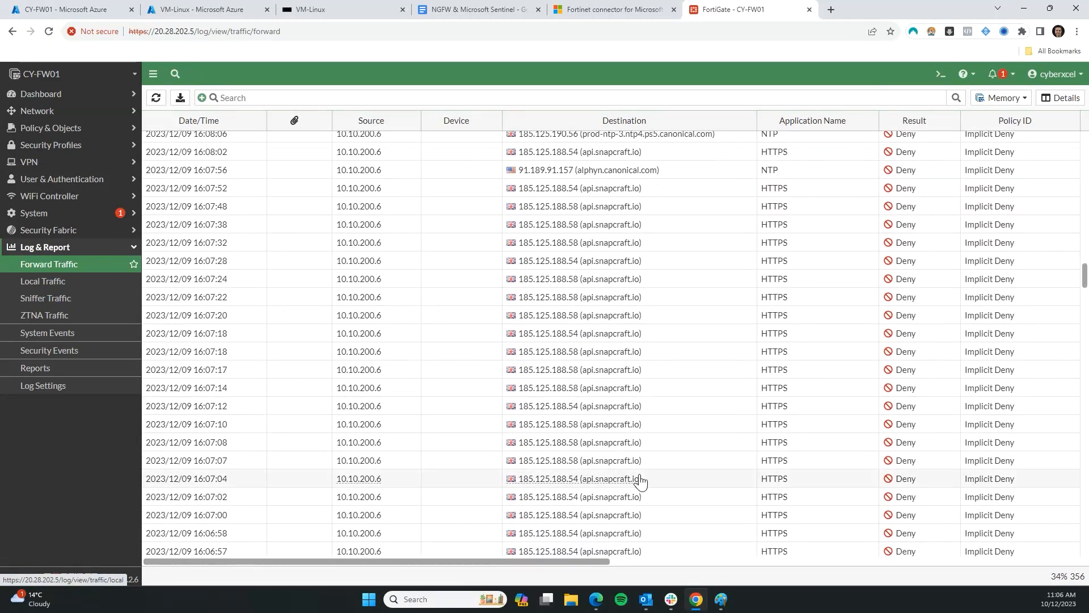
pyautogui.scroll(-2, 684, 444)
pyautogui.click(316, 8)
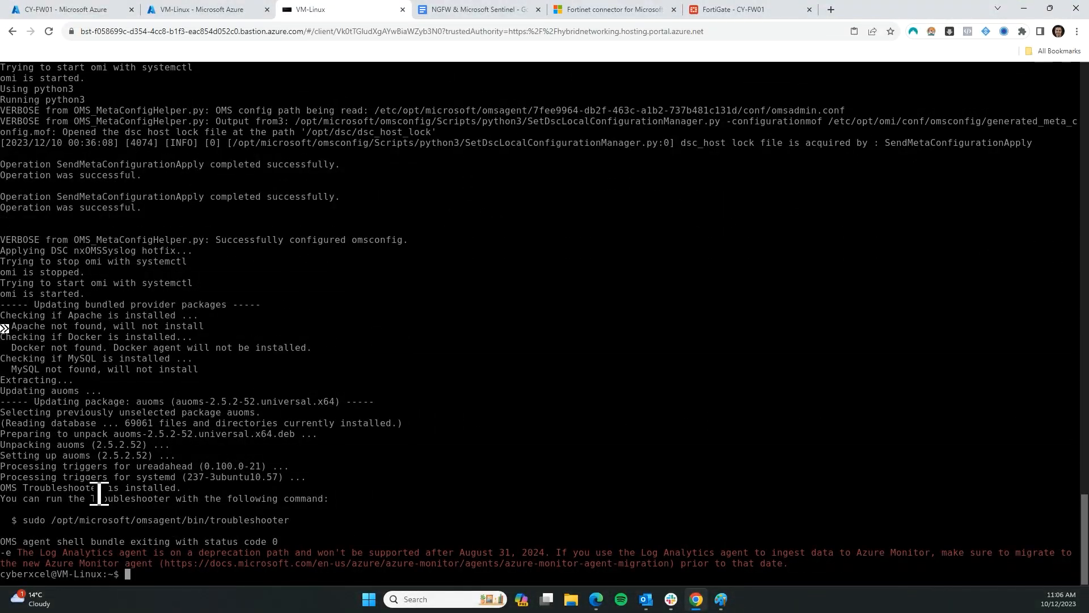
# On VM-Linux, check the agent install output: deprecation warning and exit status 0
pyautogui.moveTo(20, 553); pyautogui.dragTo(403, 562)
pyautogui.click(302, 555)
pyautogui.moveTo(279, 550)
pyautogui.mouseDown()
pyautogui.moveTo(32, 549)
pyautogui.moveTo(288, 546)
pyautogui.mouseUp()
pyautogui.moveTo(599, 559); pyautogui.dragTo(856, 574)
pyautogui.click(377, 524)
pyautogui.press('Return')
pyautogui.press('Return')
pyautogui.press('Return')
pyautogui.press('Return')
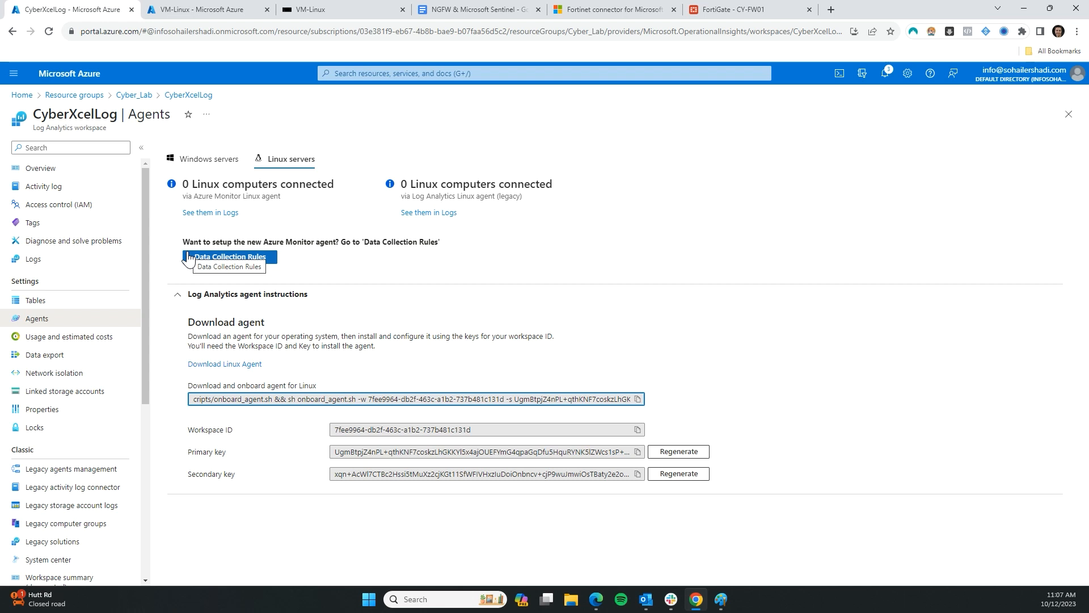
# Create a data collection rule named Syslog for Linux in Australia East, with no collection endpoint
pyautogui.click(233, 253)
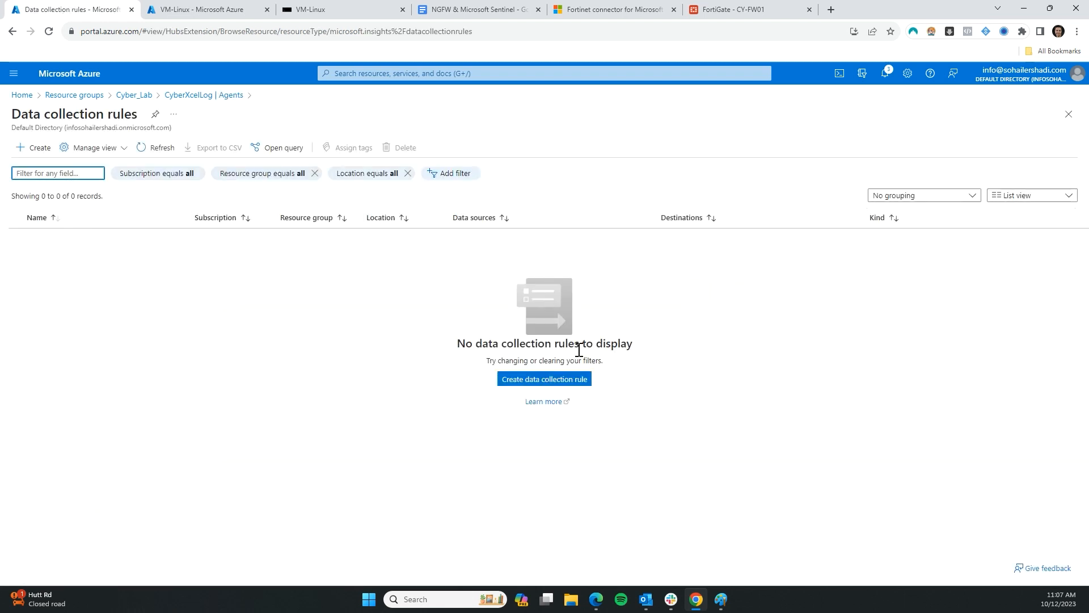
pyautogui.click(506, 382)
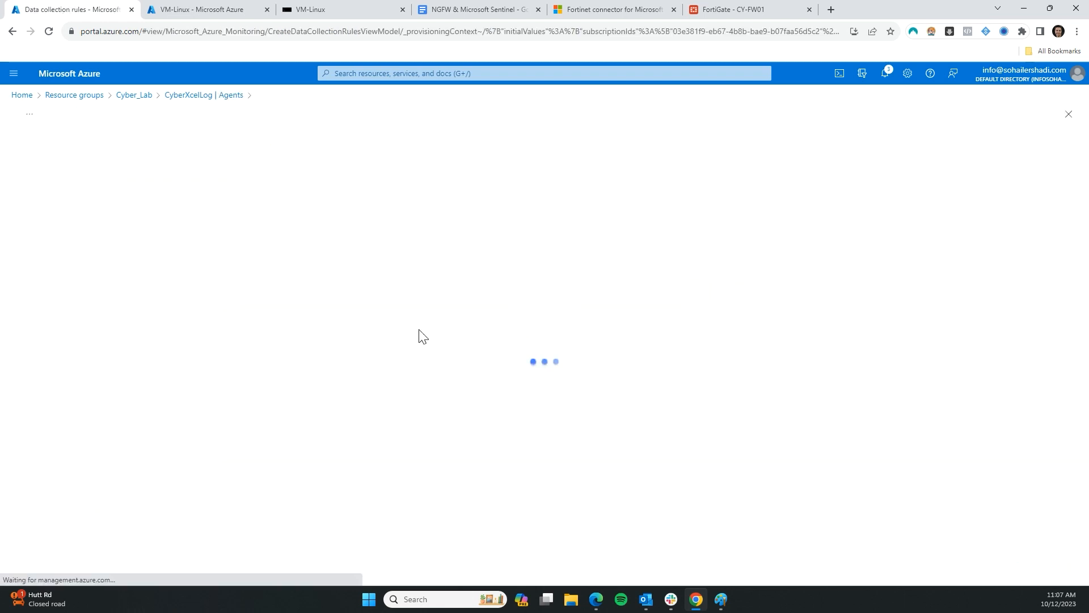
pyautogui.click(211, 225)
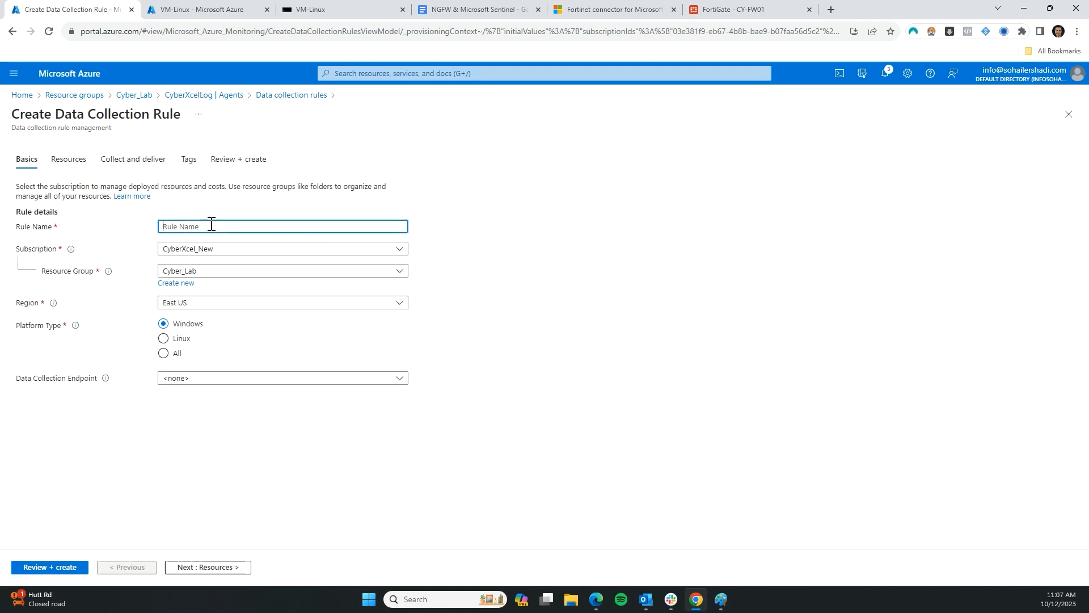
pyautogui.write('Syslog')
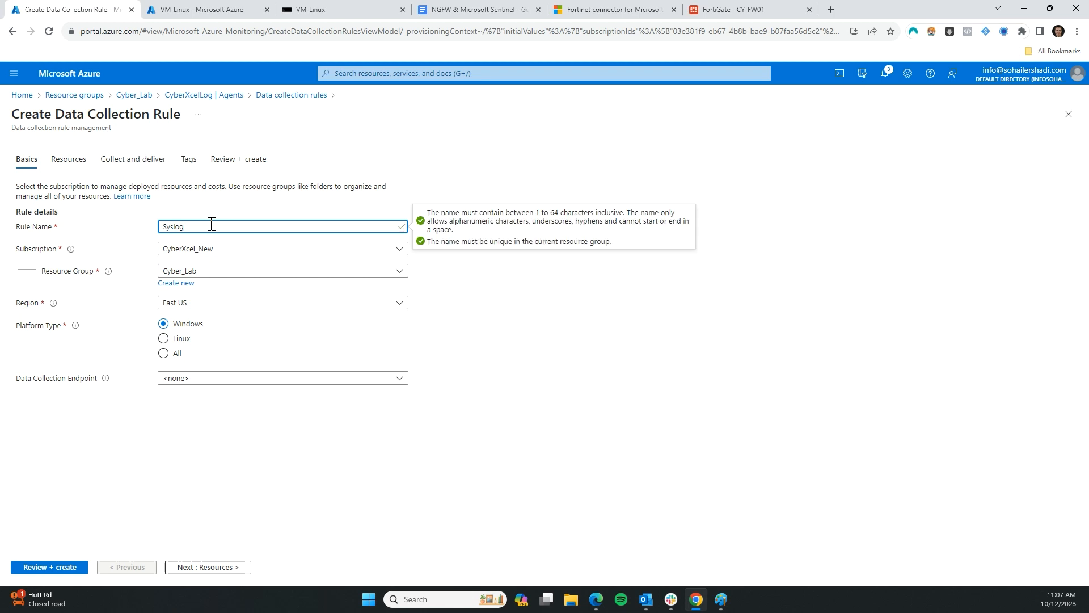
pyautogui.click(542, 397)
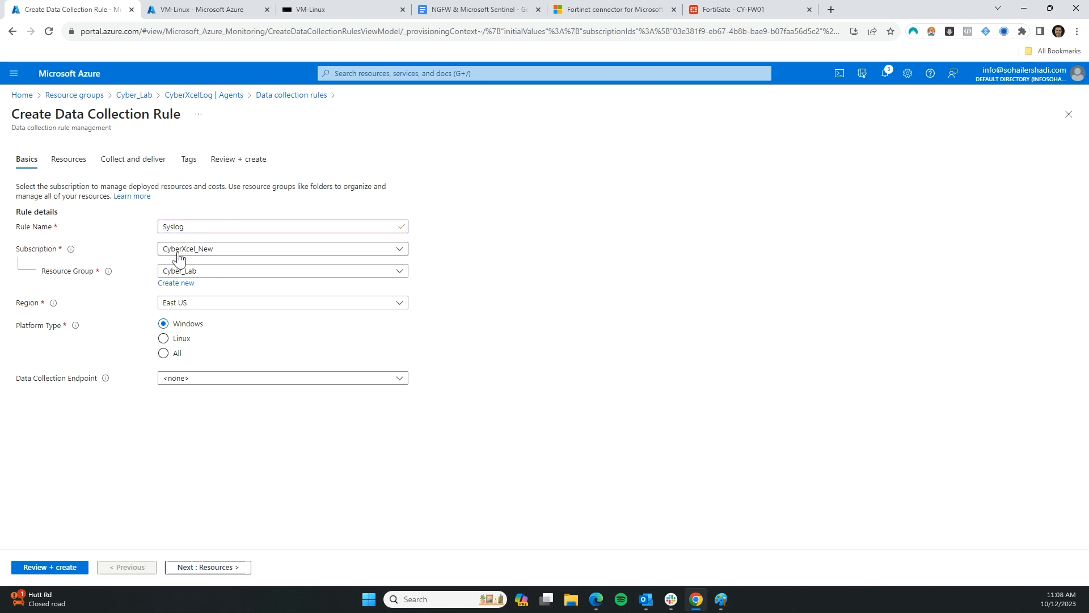
pyautogui.click(214, 307)
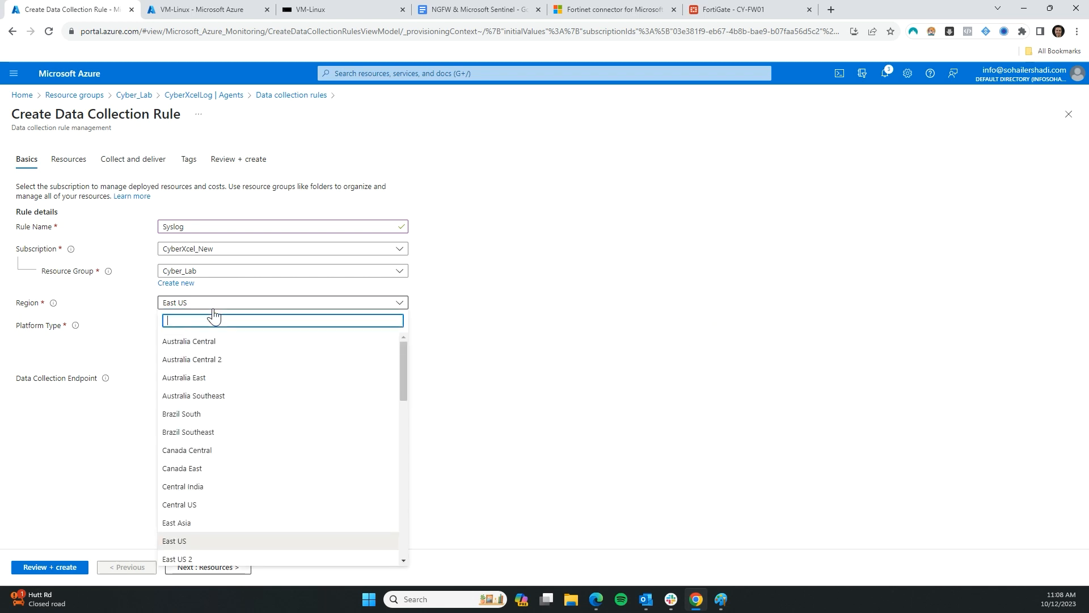
pyautogui.click(214, 378)
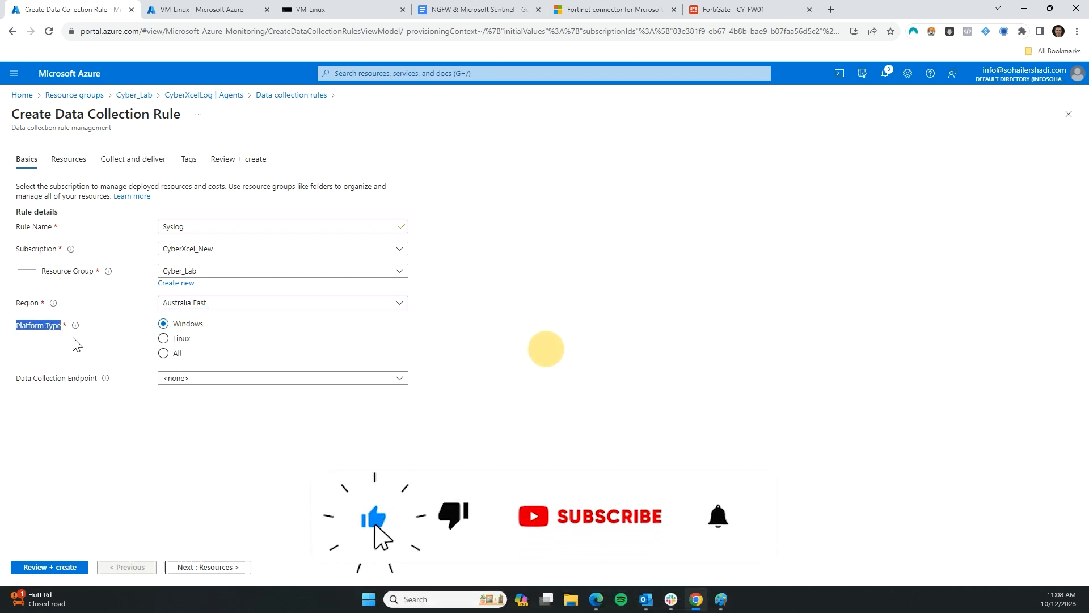
pyautogui.click(164, 339)
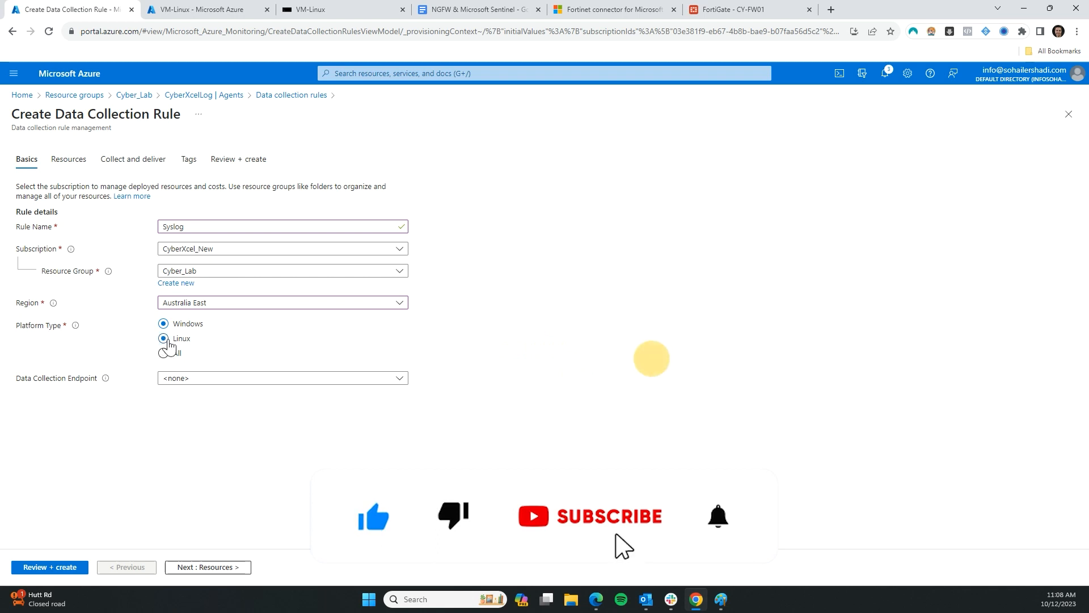
pyautogui.click(212, 380)
pyautogui.click(87, 452)
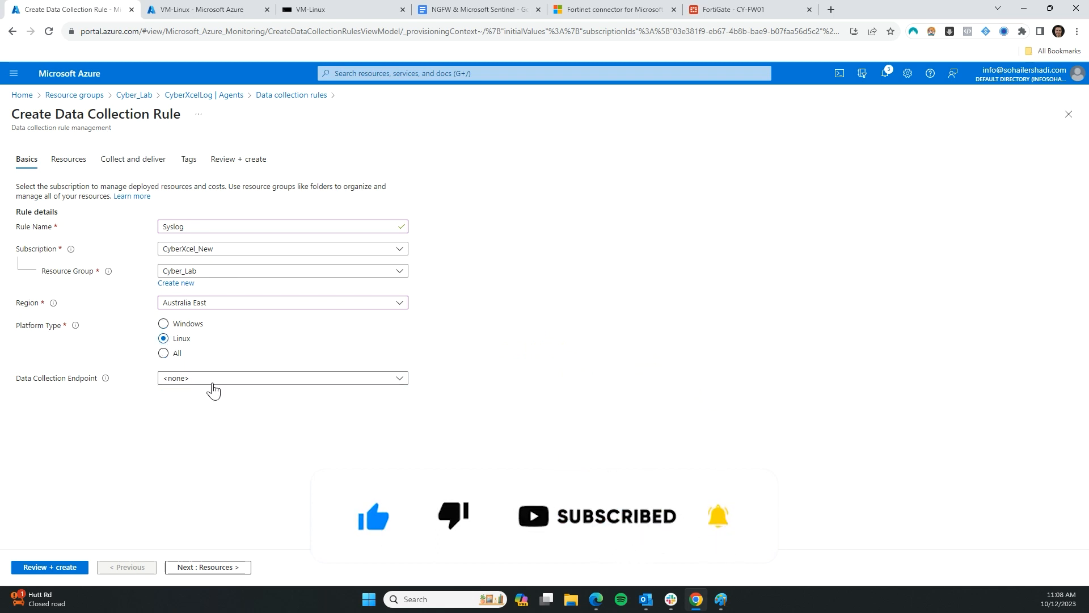
pyautogui.moveTo(110, 386)
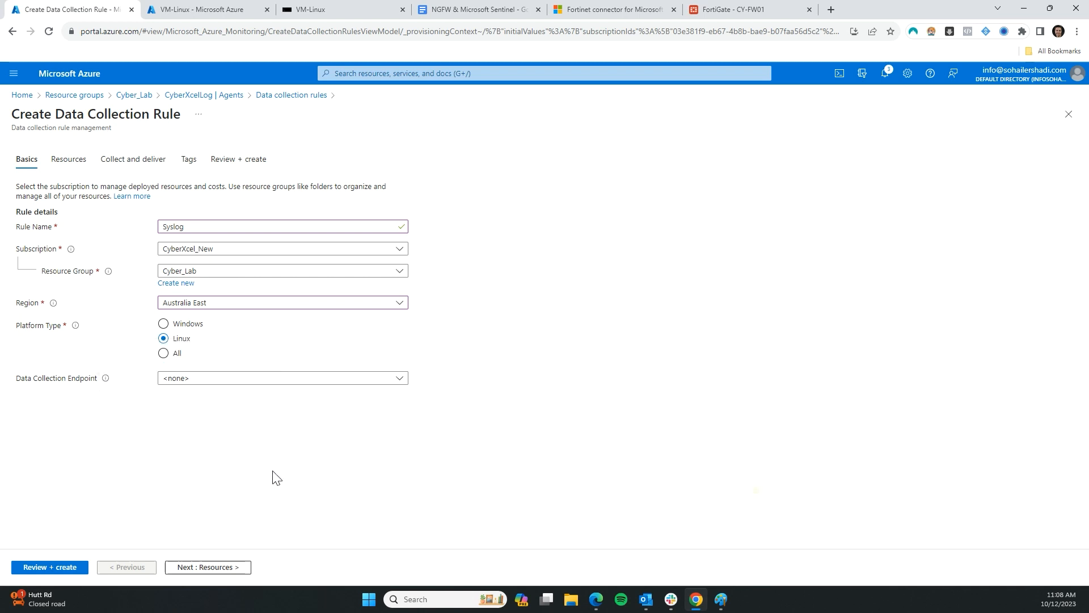
pyautogui.click(206, 568)
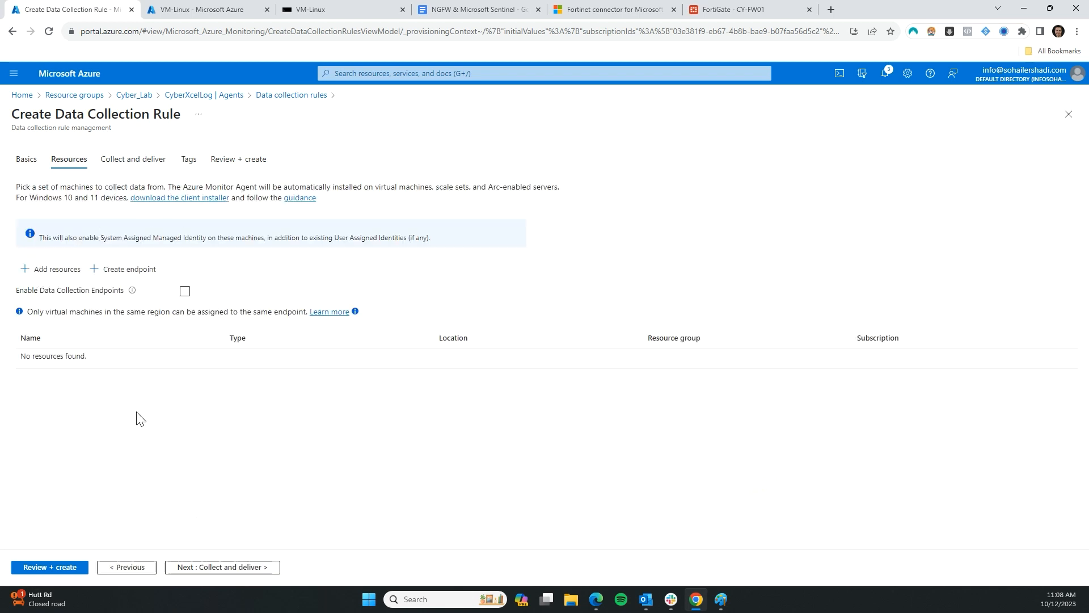
# Add the VM-Linux virtual machine from Cyber_Lab as the Syslog rule's resource
pyautogui.click(46, 269)
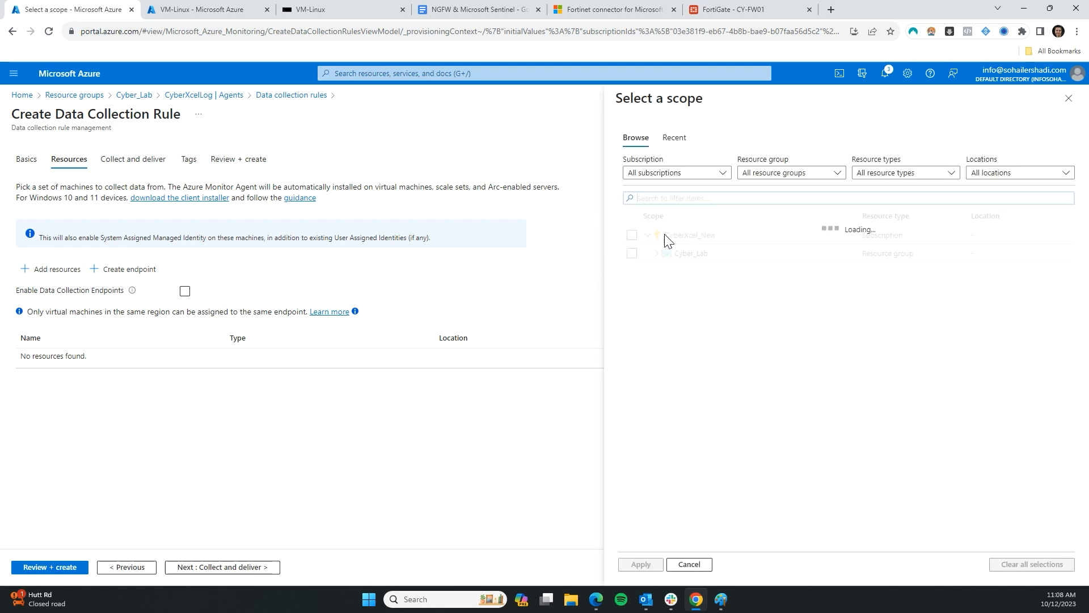
pyautogui.click(658, 253)
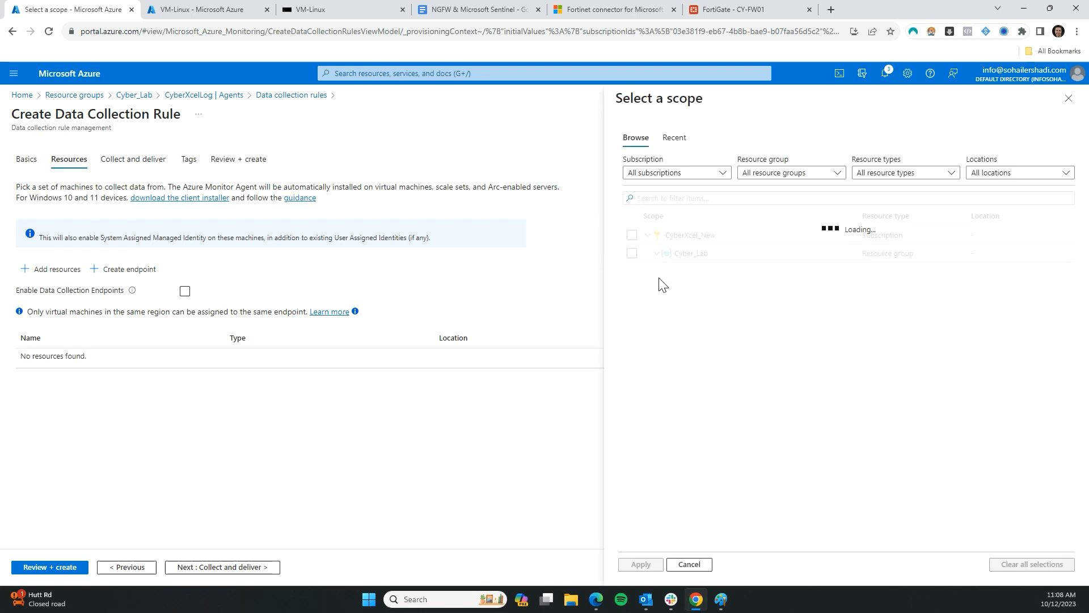
pyautogui.click(632, 290)
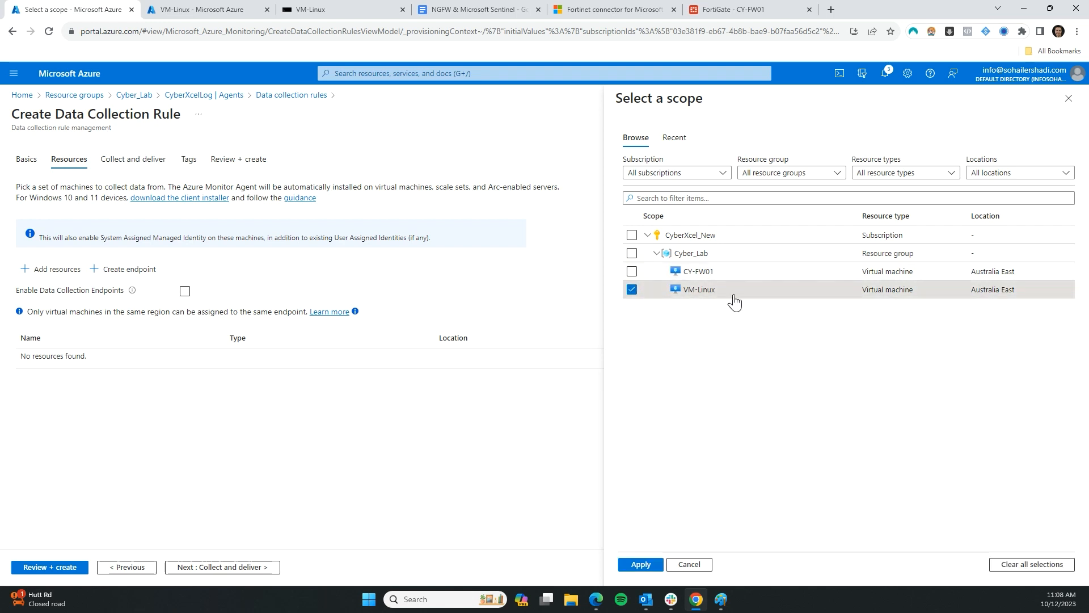
pyautogui.click(642, 565)
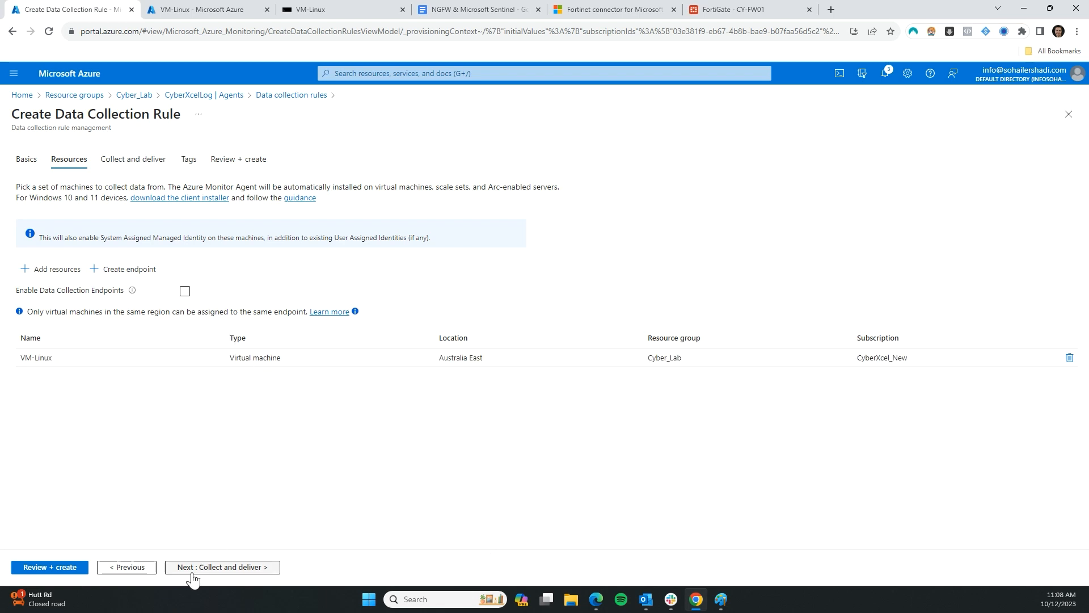
pyautogui.click(240, 569)
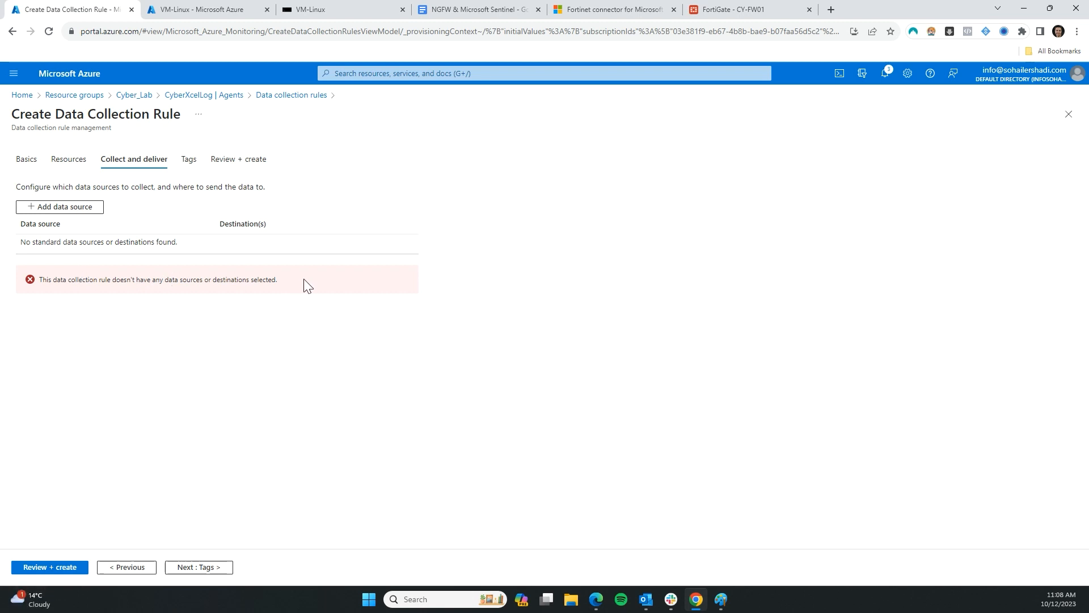
# Start a new data source for the rule and choose Linux Syslog as its type
pyautogui.moveTo(54, 217); pyautogui.dragTo(75, 208)
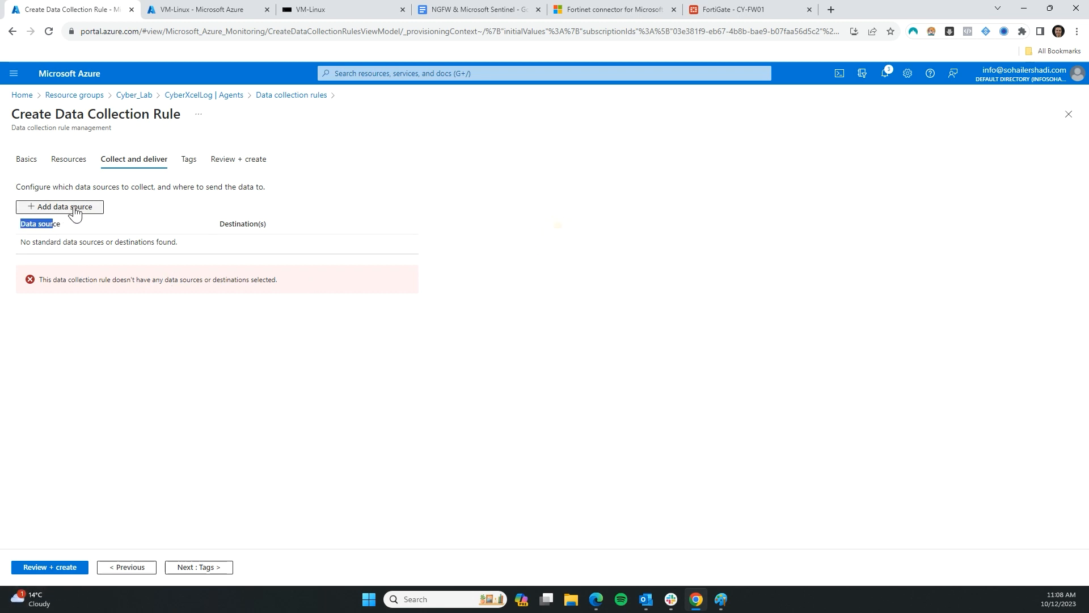
pyautogui.click(75, 209)
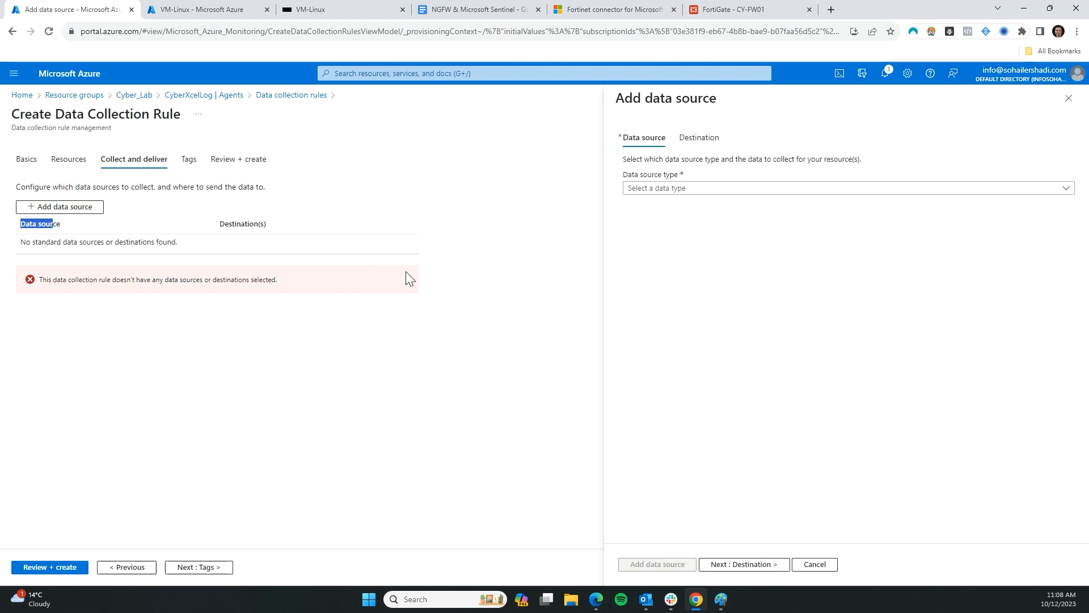
pyautogui.click(660, 190)
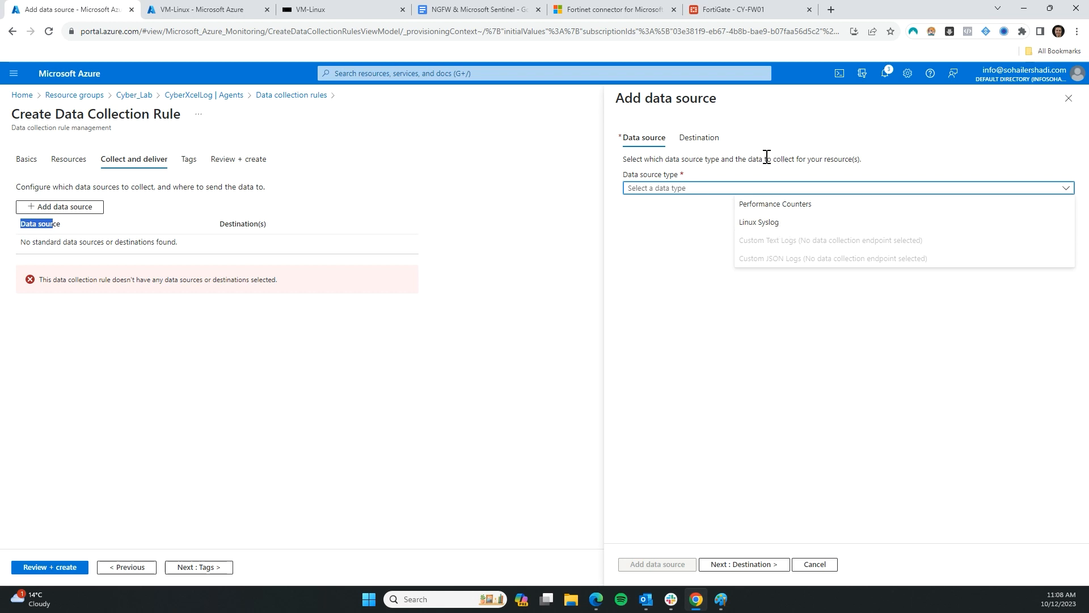
pyautogui.click(759, 230)
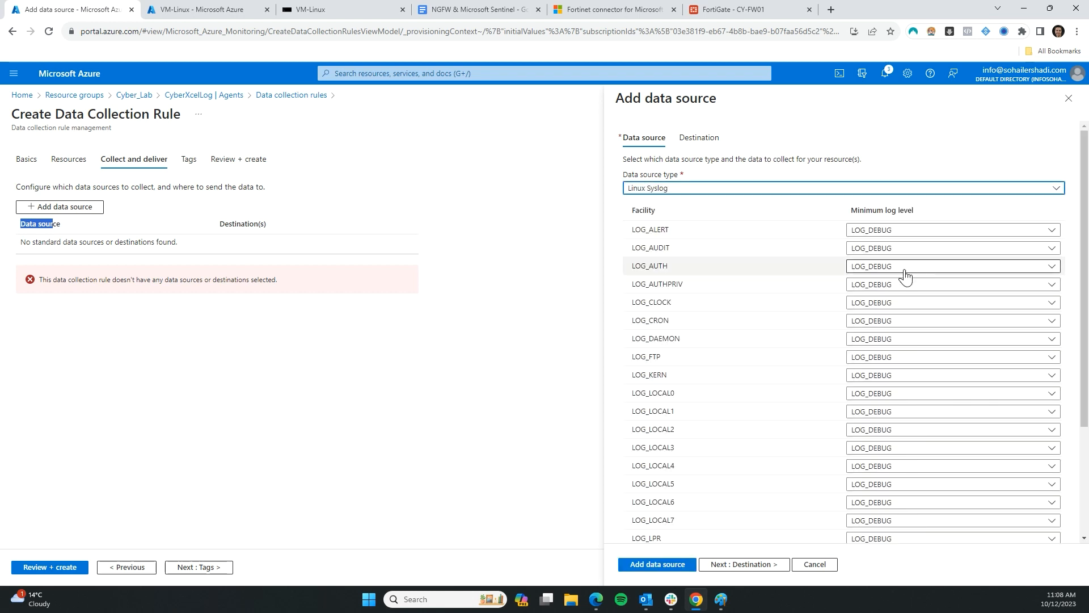
pyautogui.scroll(-3, 836, 270)
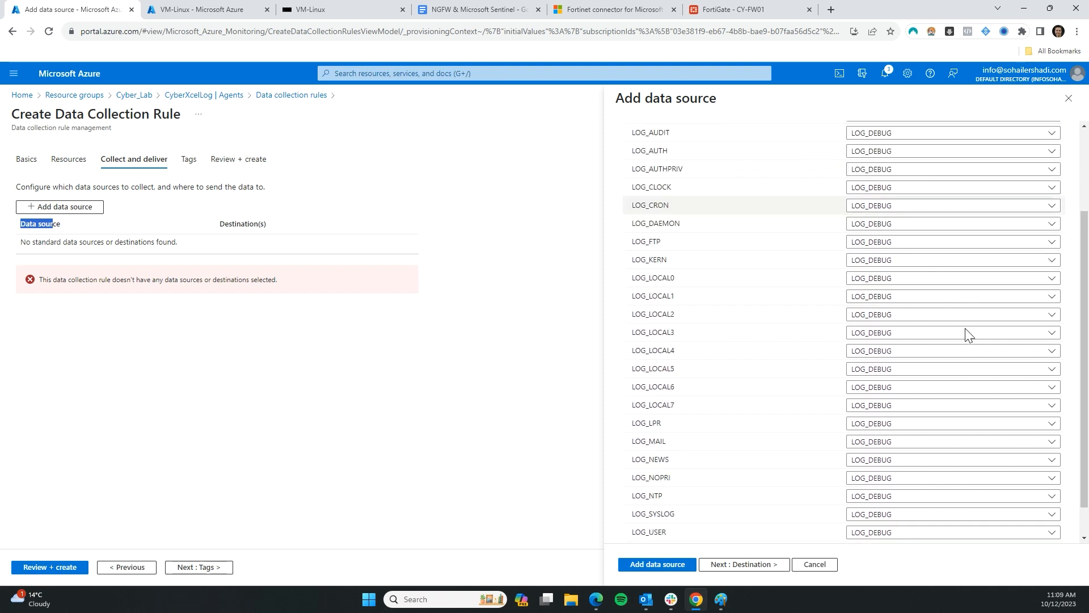
pyautogui.scroll(-1, 953, 334)
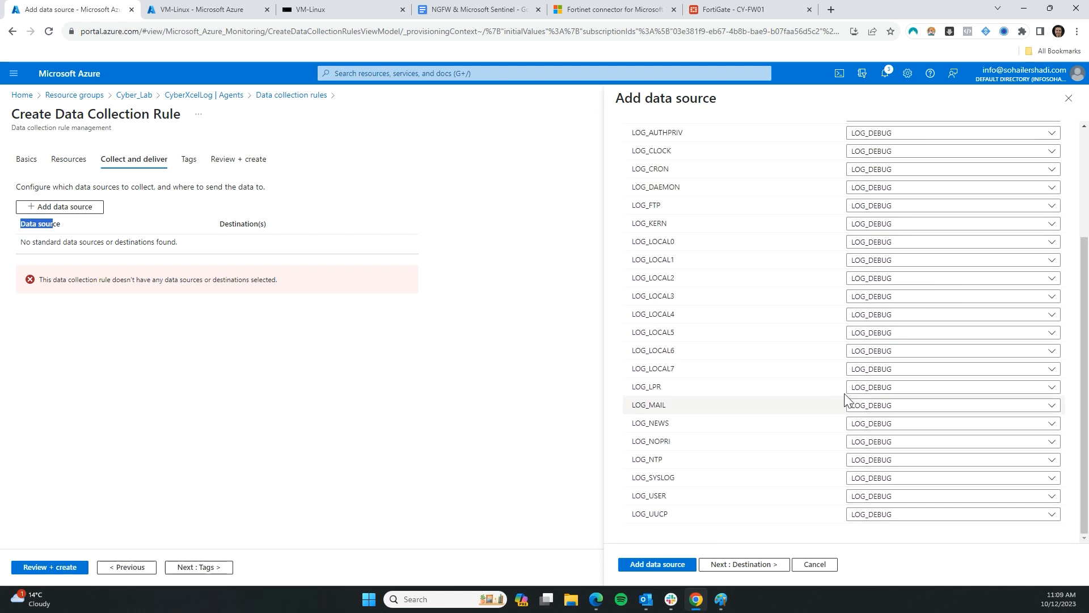
pyautogui.rightClick(849, 465)
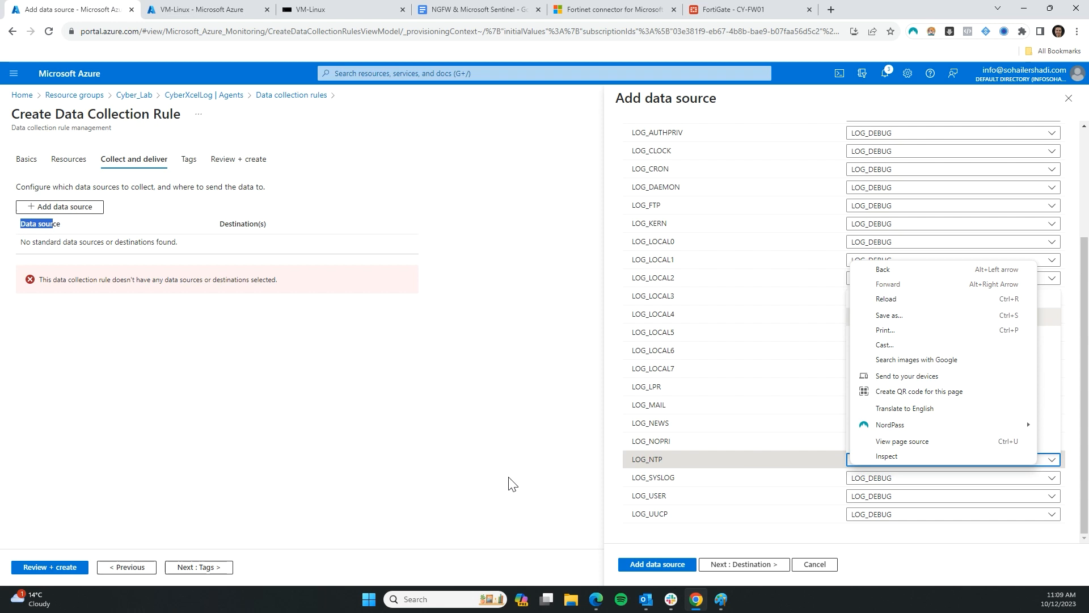
pyautogui.click(612, 542)
pyautogui.scroll(5, 797, 422)
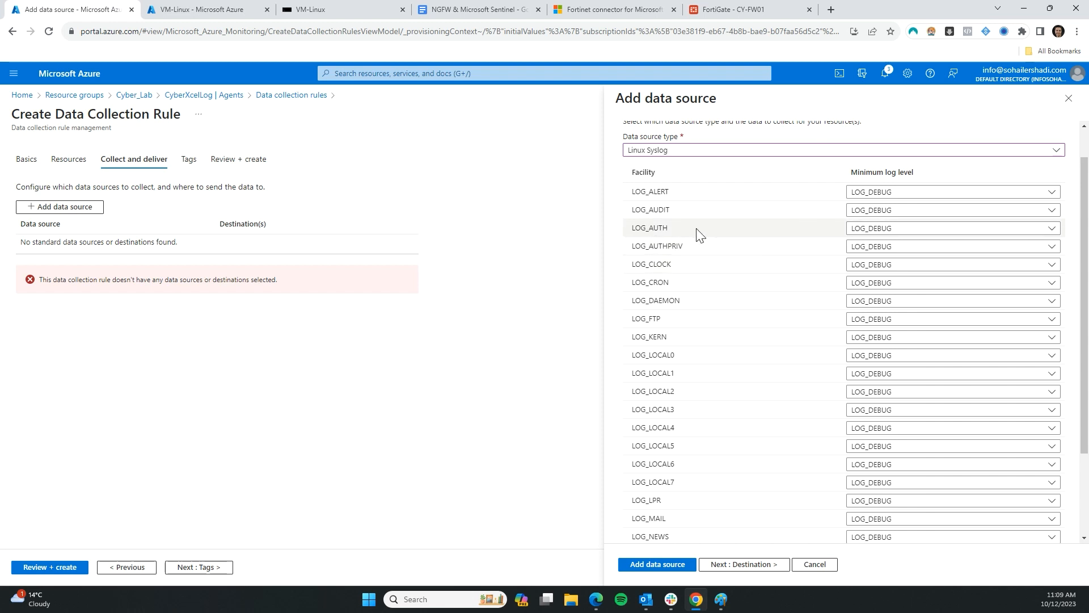
pyautogui.scroll(1, 688, 147)
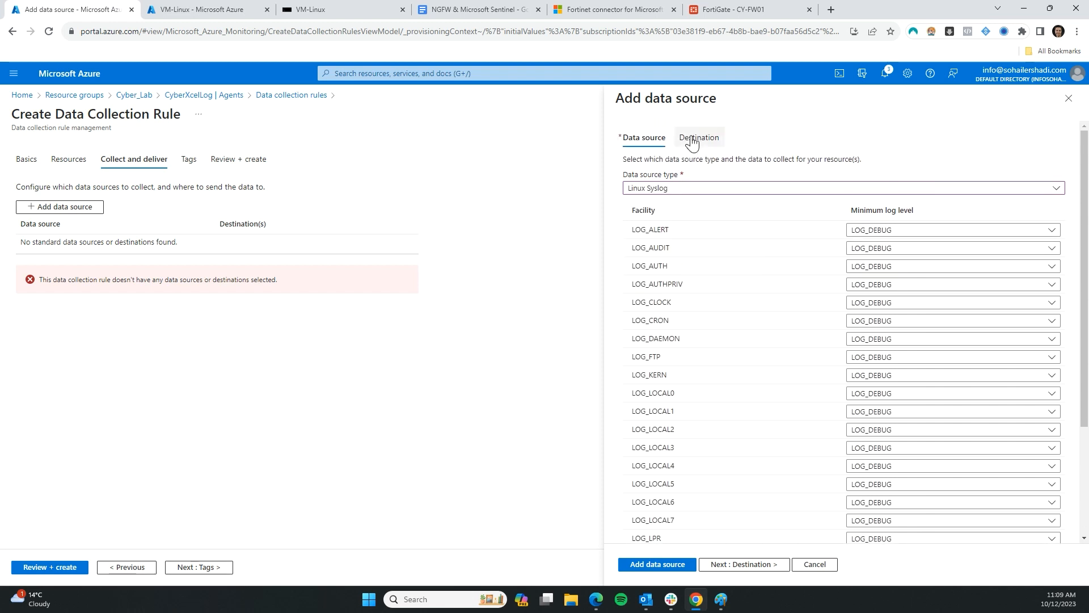
# Send it to Azure Monitor Logs in the CyberXcelLog workspace under CyberXcel_New, and add it
pyautogui.click(692, 139)
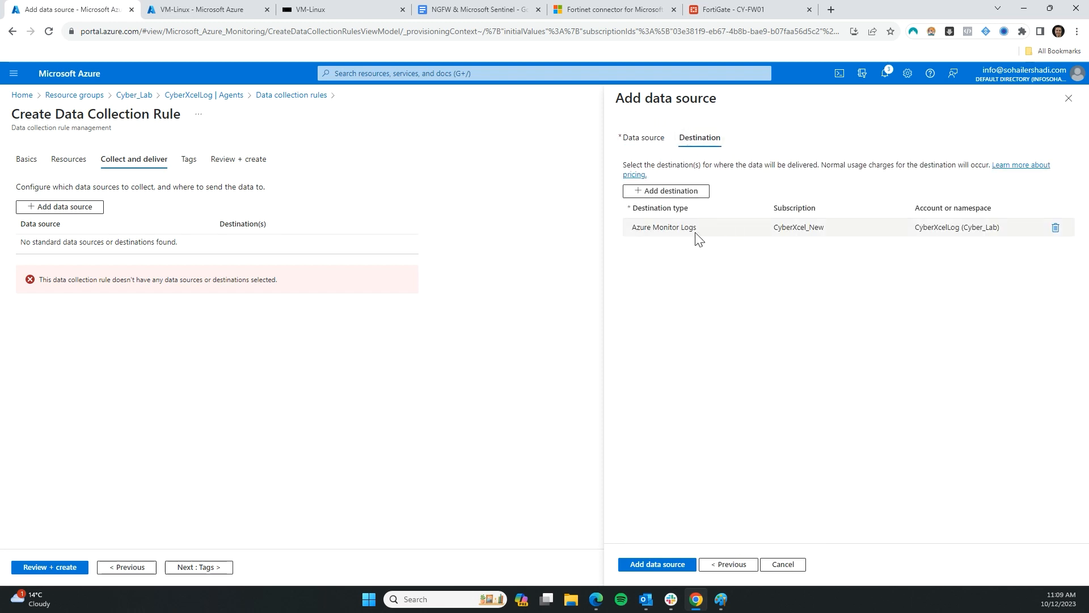
pyautogui.click(678, 230)
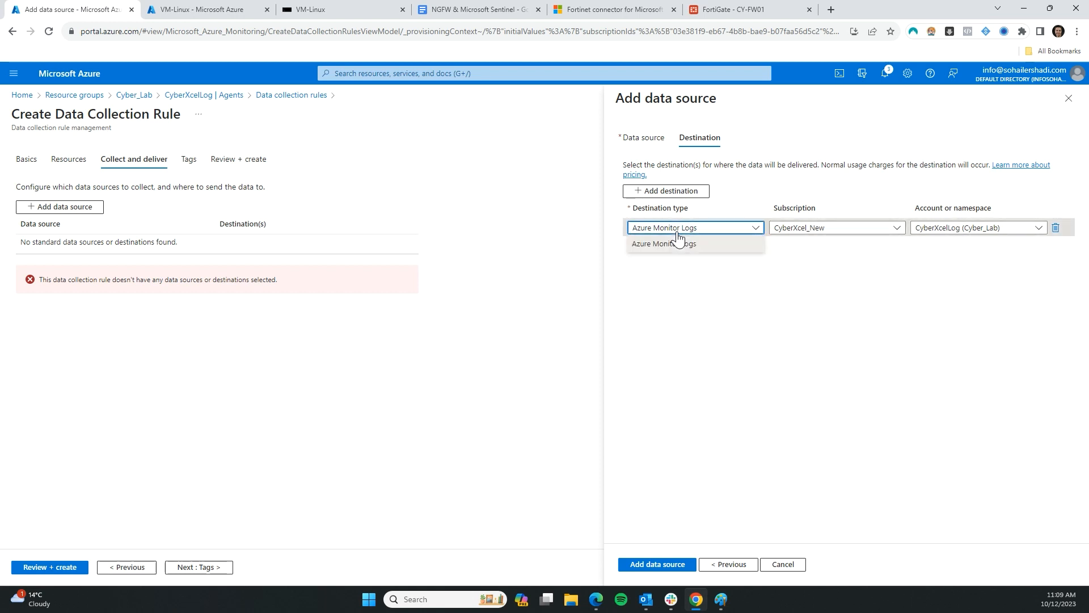
pyautogui.click(653, 246)
pyautogui.click(808, 233)
pyautogui.click(701, 344)
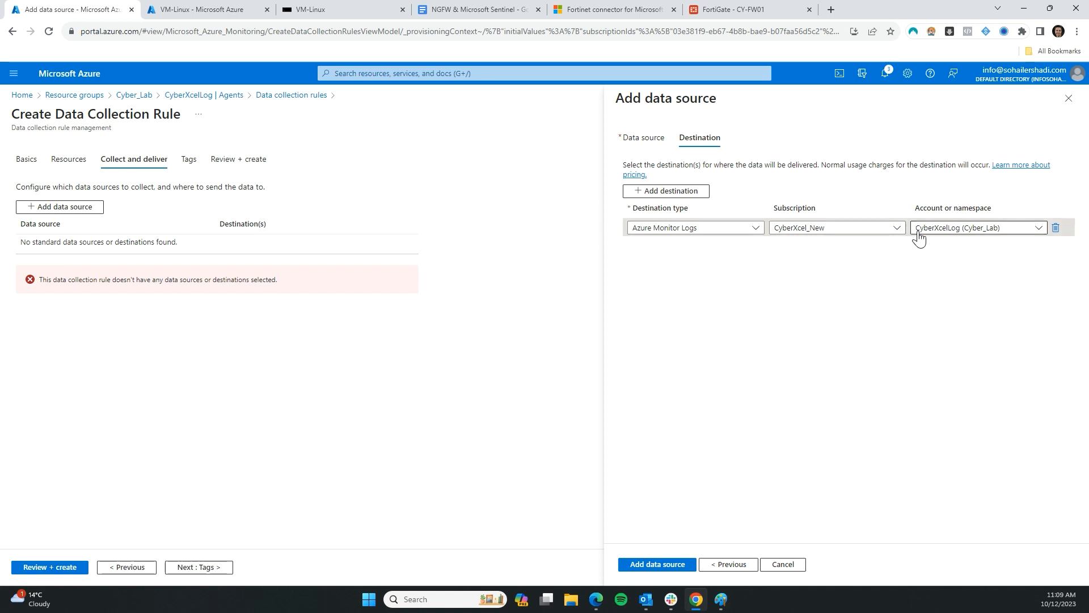
pyautogui.click(940, 229)
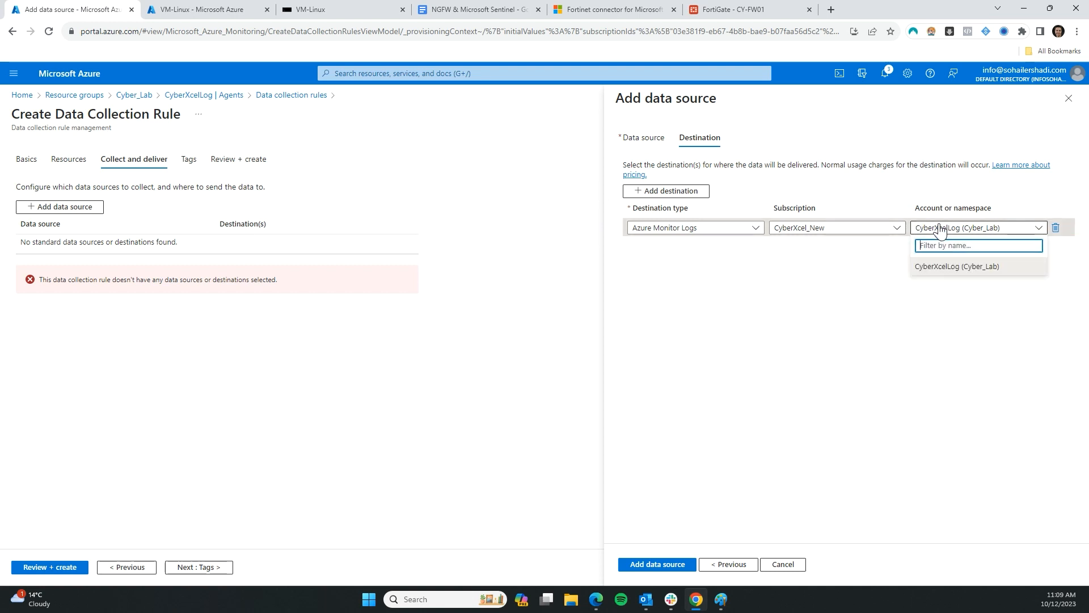
pyautogui.click(945, 271)
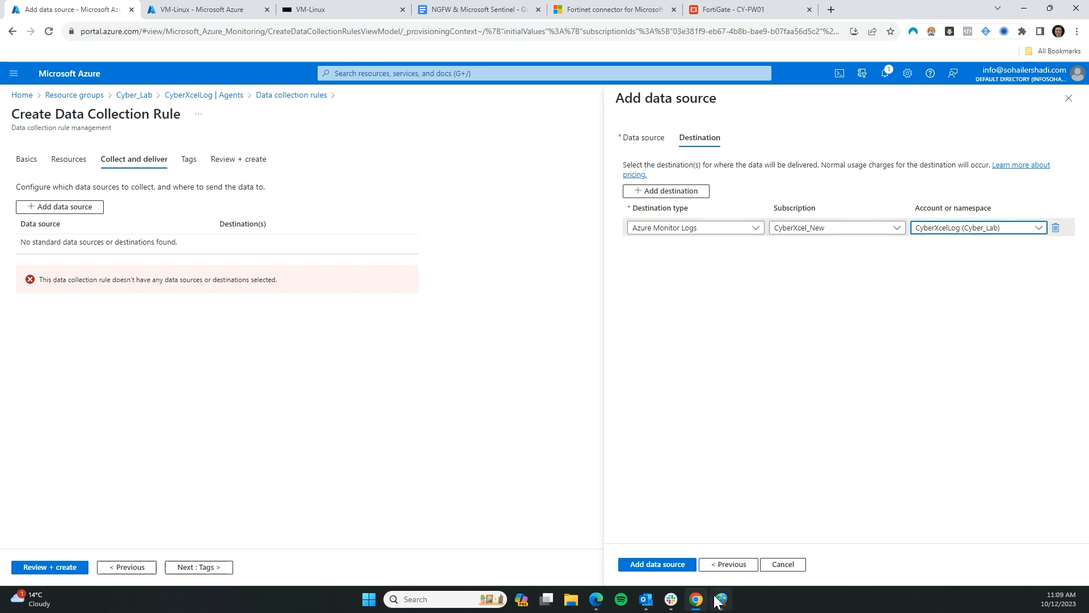
pyautogui.click(673, 568)
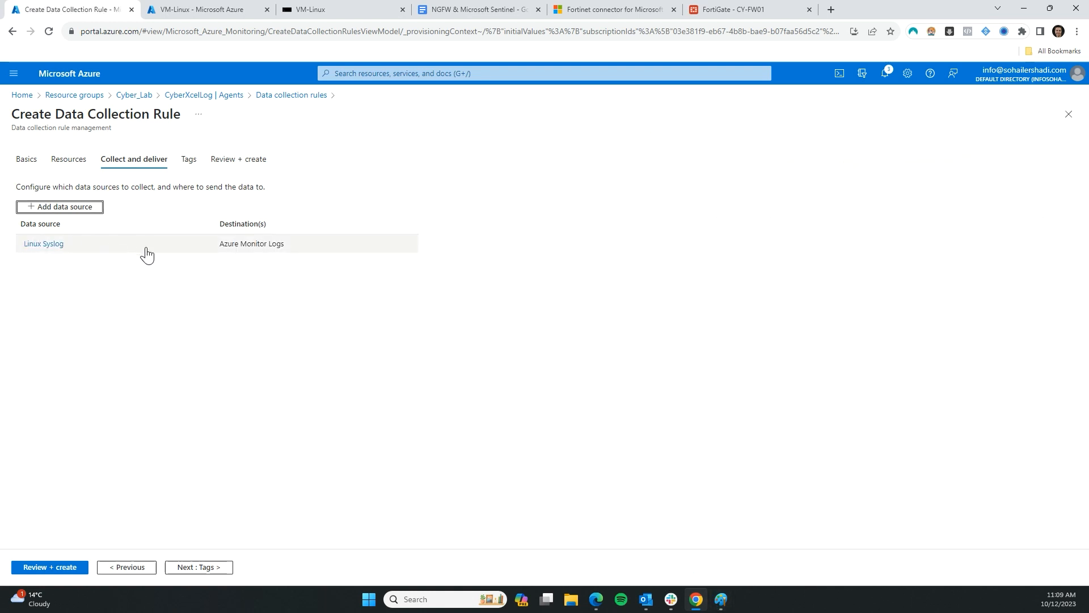
# Advance to Review + create, then confirm 1 Linux computer connected via the legacy agent
pyautogui.click(192, 569)
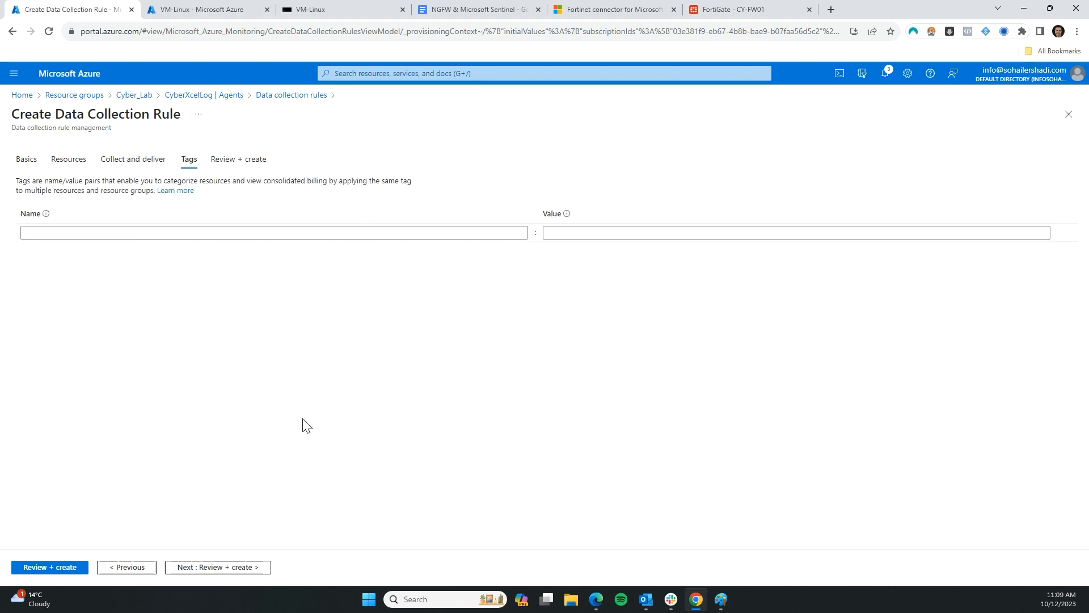
pyautogui.click(214, 567)
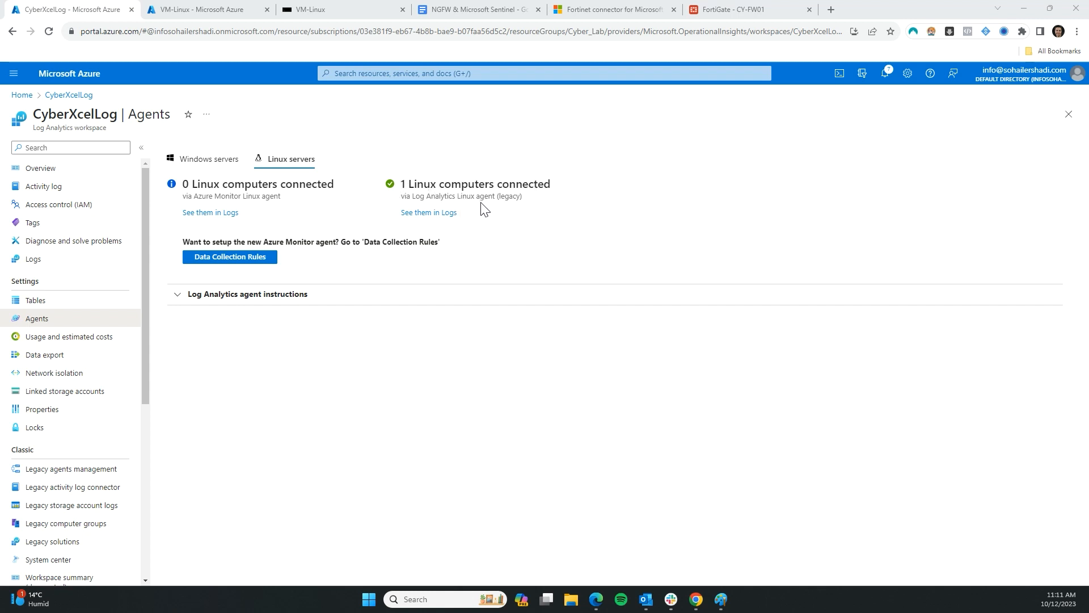
pyautogui.moveTo(411, 200); pyautogui.dragTo(475, 197)
pyautogui.click(403, 198)
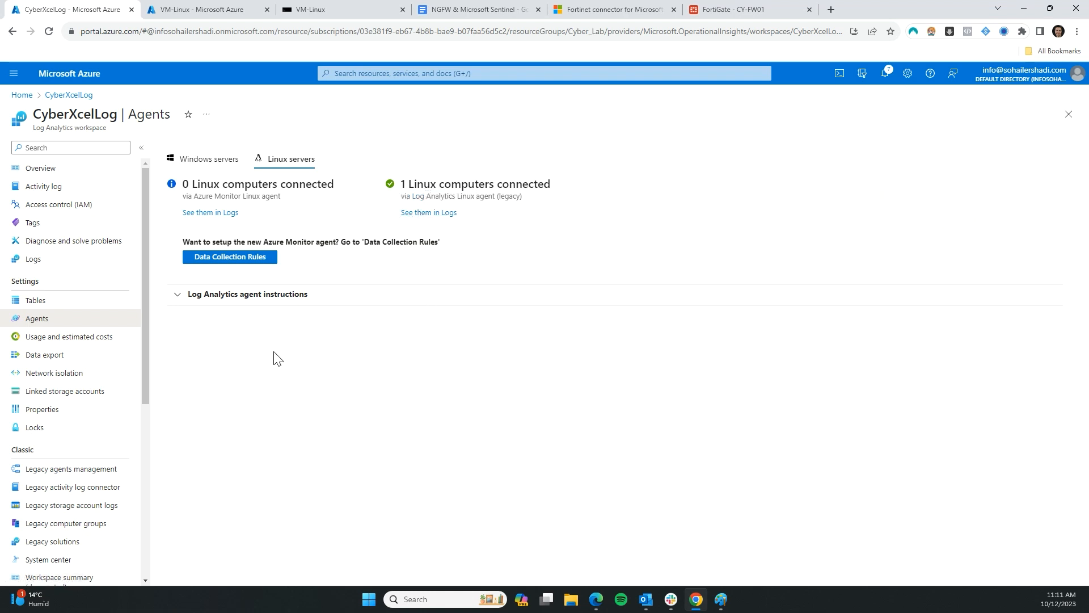
# Open the Fortinet connector article and scroll to its vendor installation instructions
pyautogui.click(583, 16)
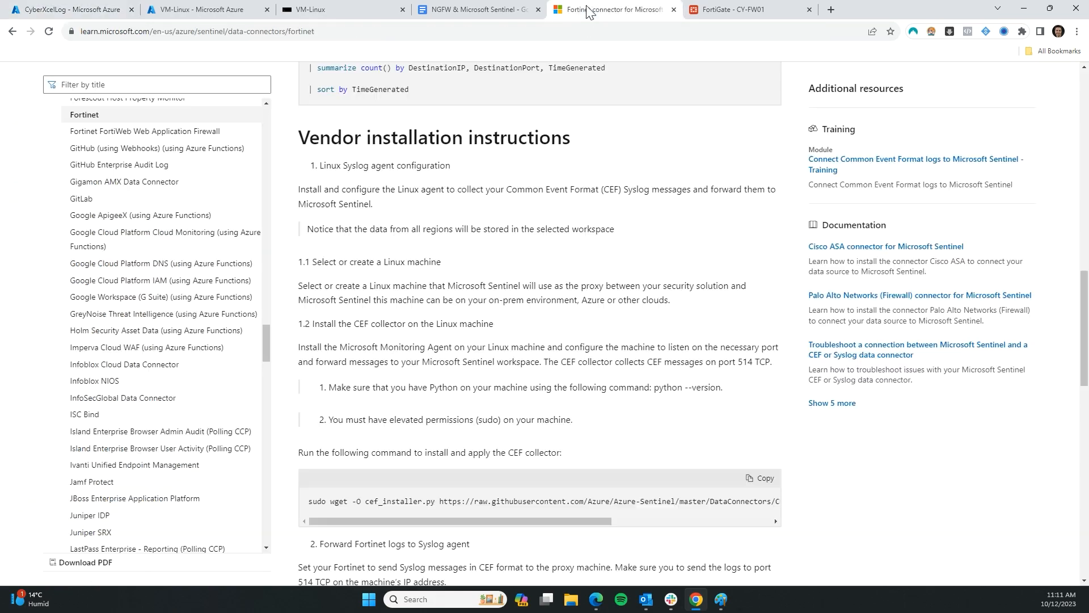
pyautogui.scroll(15, 458, 222)
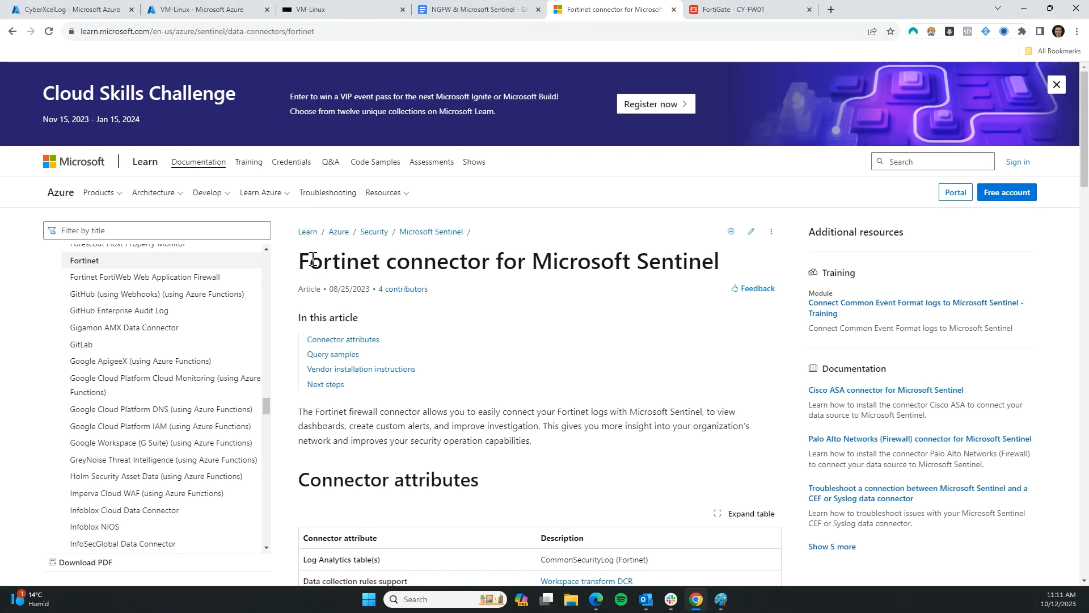
pyautogui.scroll(-1, 517, 322)
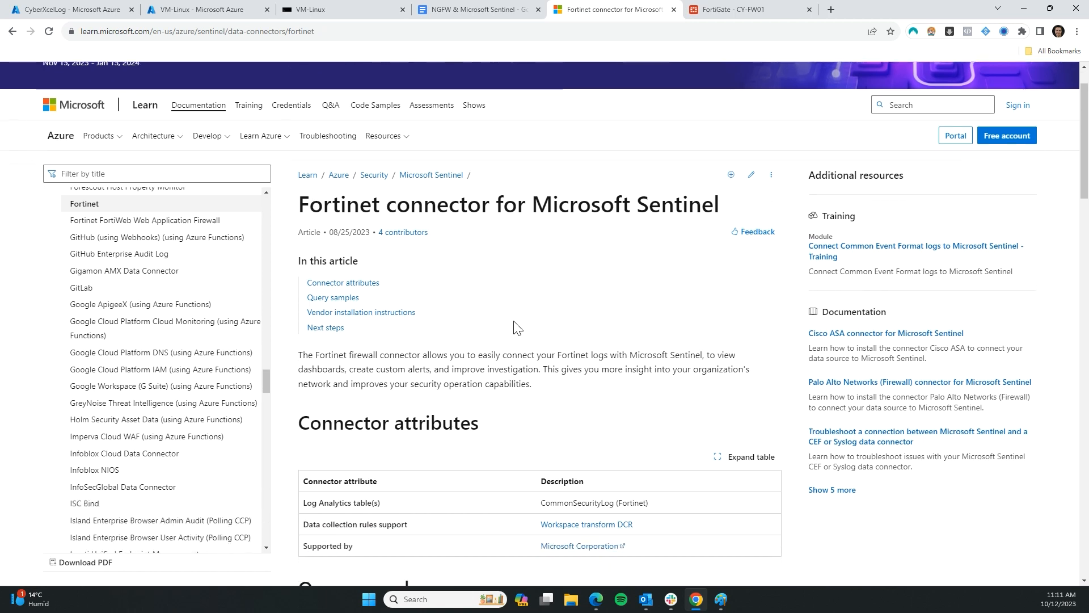
pyautogui.scroll(-12, 510, 331)
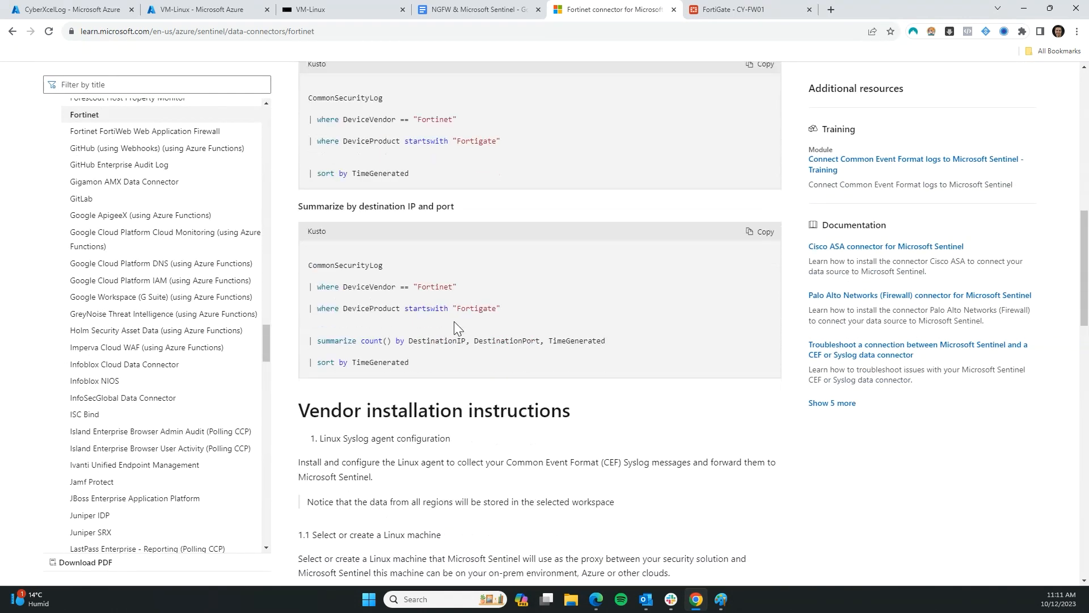
pyautogui.scroll(1, 572, 283)
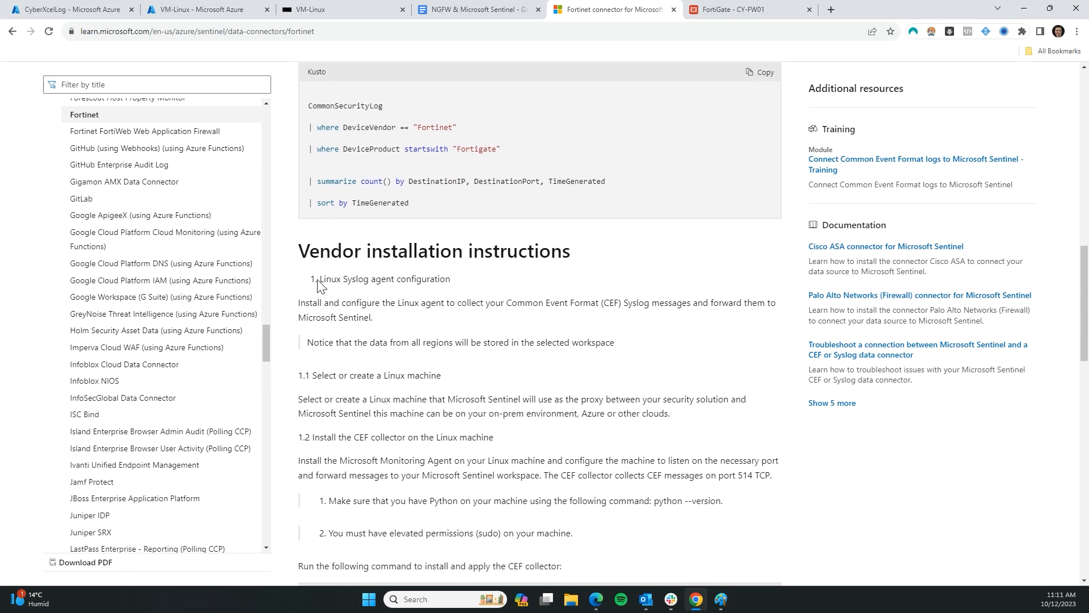
pyautogui.moveTo(346, 280); pyautogui.dragTo(451, 280)
pyautogui.click(390, 280)
# Locate the CEF collector install steps and select the python --version command
pyautogui.scroll(-1, 397, 280)
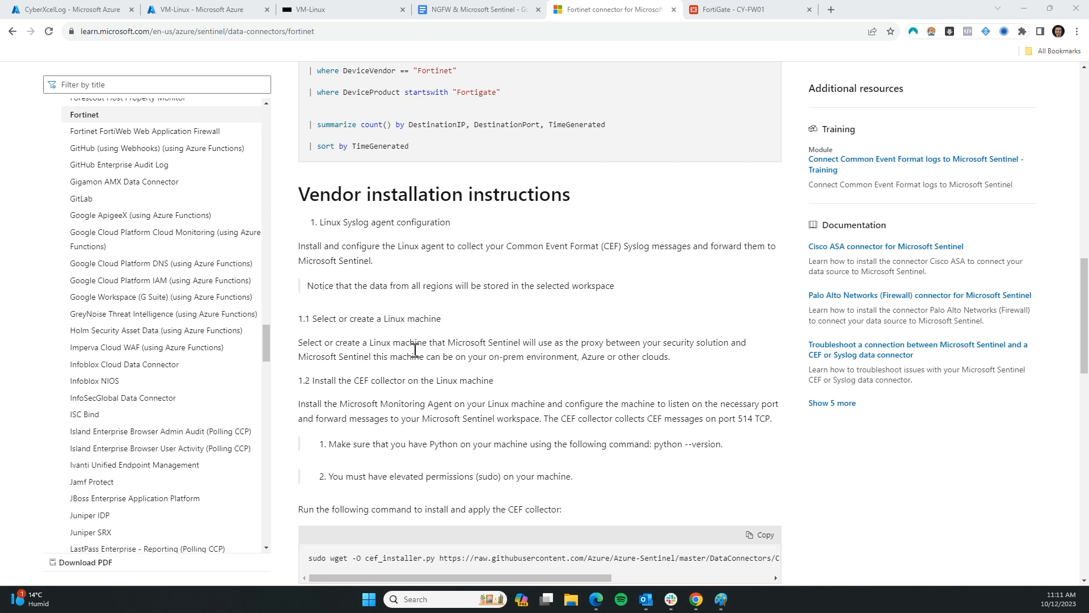
pyautogui.scroll(-1, 328, 352)
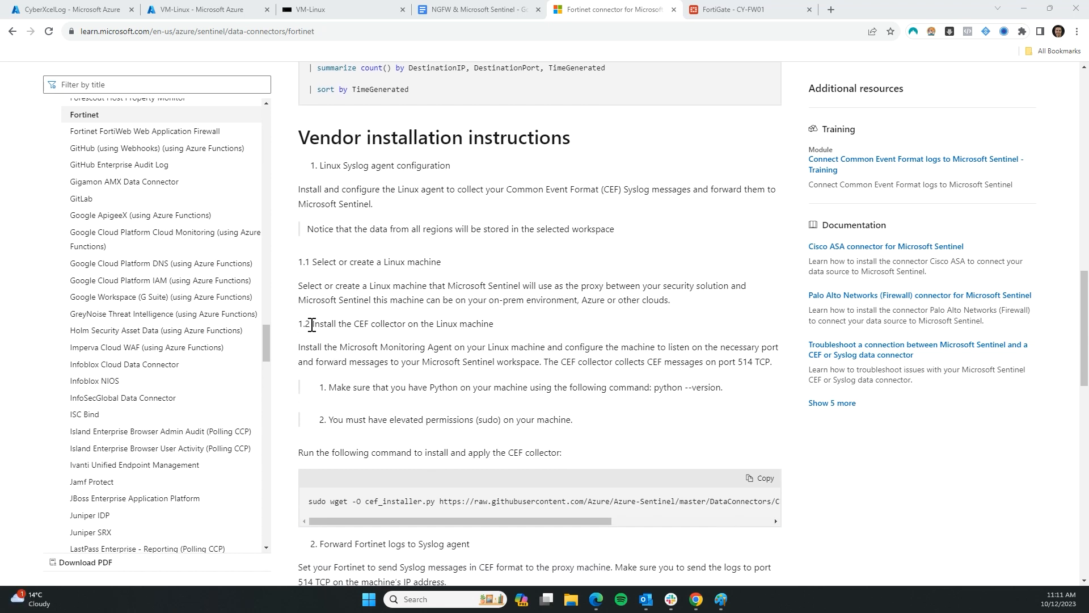
pyautogui.moveTo(313, 325); pyautogui.dragTo(494, 324)
pyautogui.click(430, 348)
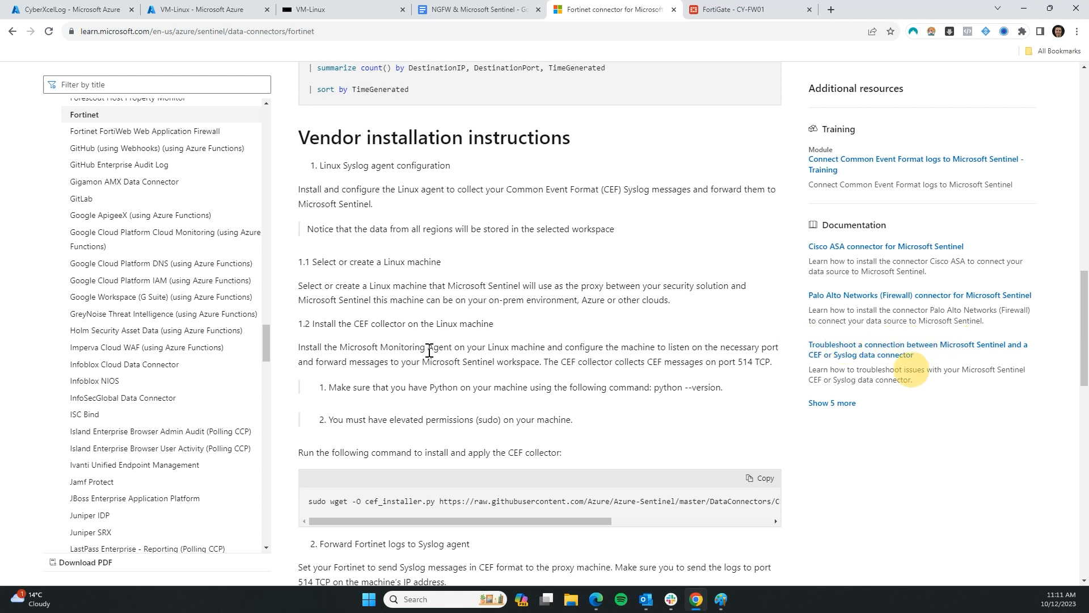
pyautogui.scroll(-2, 628, 275)
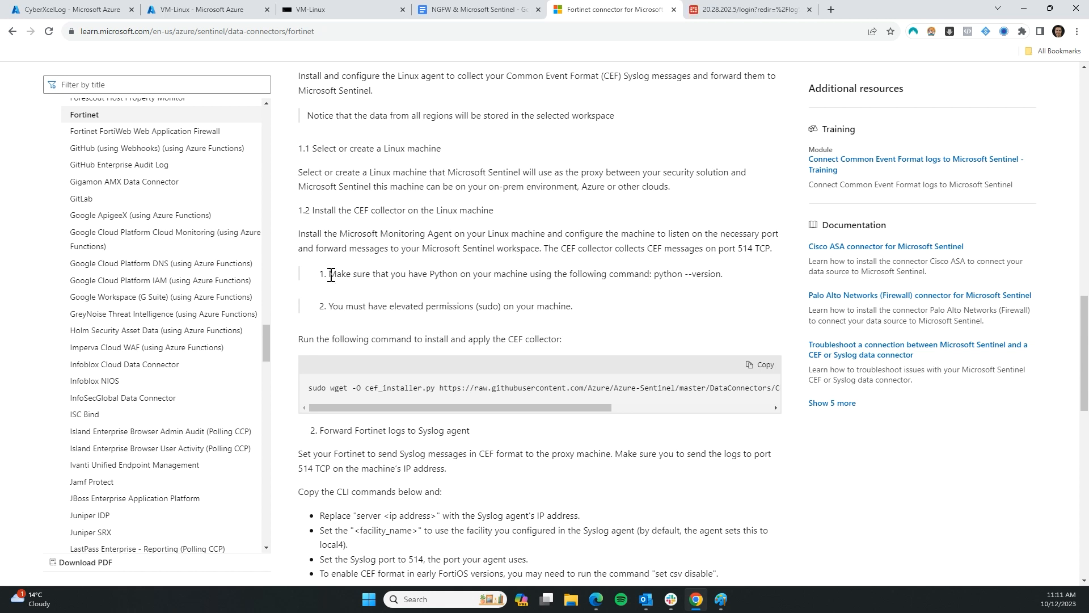
pyautogui.moveTo(331, 275); pyautogui.dragTo(450, 275)
pyautogui.moveTo(656, 276); pyautogui.dragTo(720, 278)
# Run python --version on VM-Linux, which reports Python 2.7.17
pyautogui.hotkey('ctrl', 'c')
pyautogui.click(309, 14)
pyautogui.hotkey('ctrl', 'v')
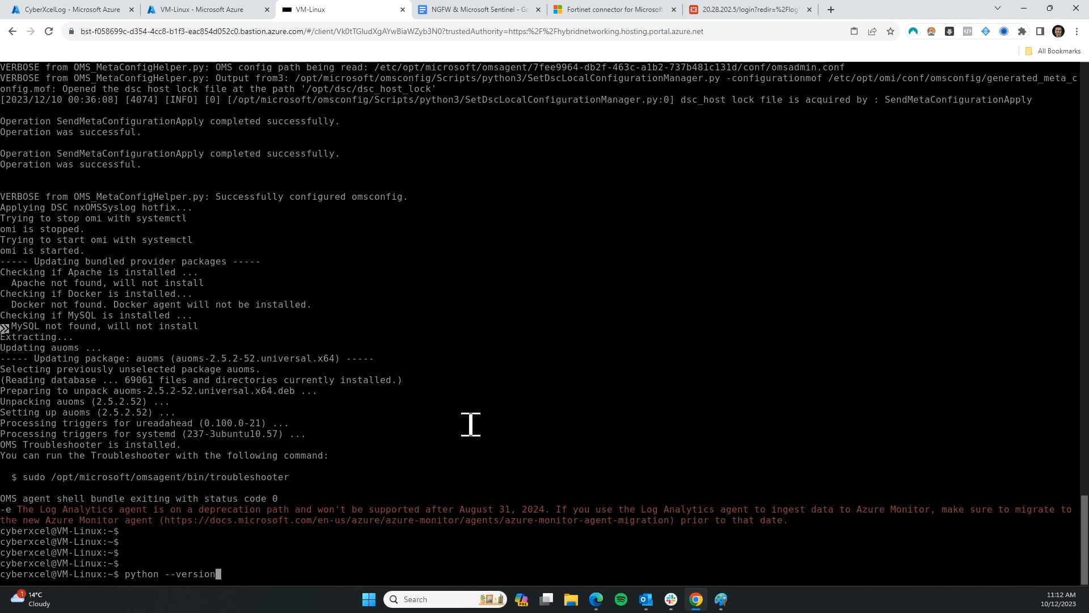
pyautogui.press('Return')
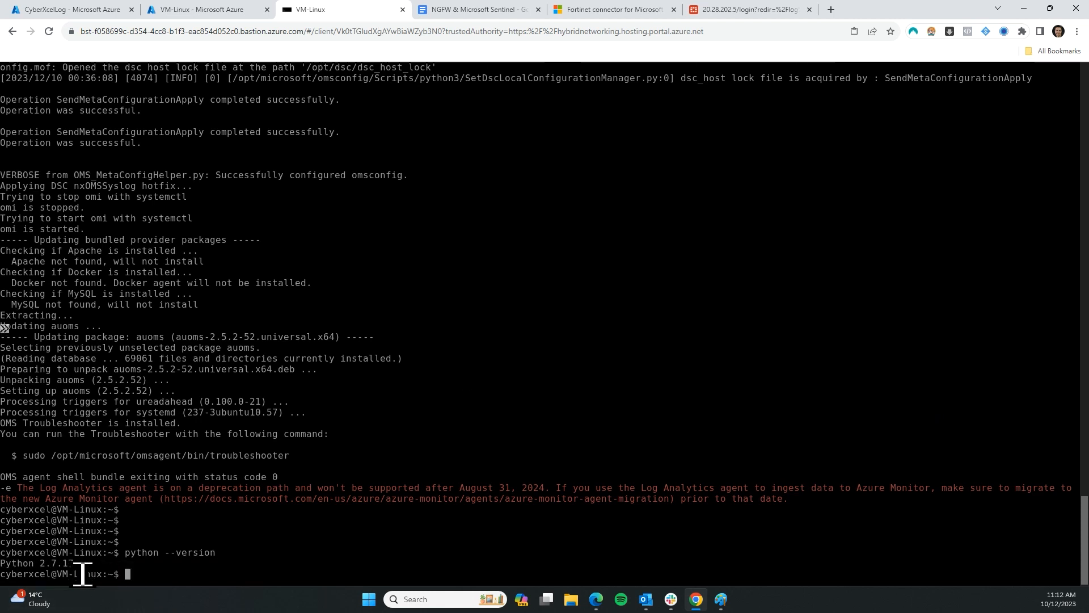
# Copy the CEF collector install command from the Fortinet connector article
pyautogui.click(199, 9)
pyautogui.click(460, 9)
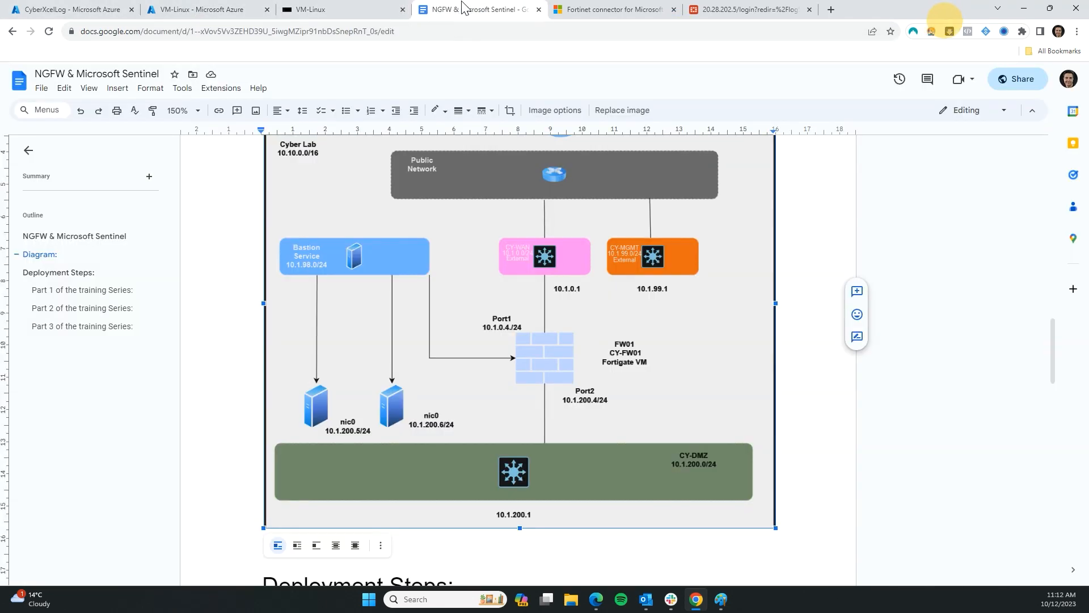
pyautogui.moveTo(613, 9); pyautogui.dragTo(482, 9)
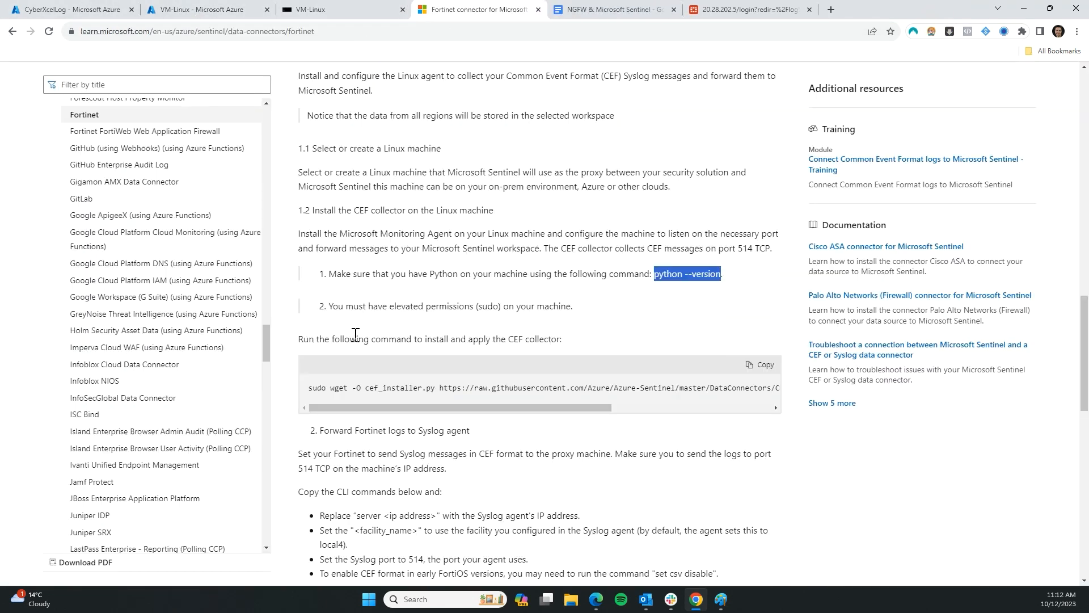
pyautogui.moveTo(332, 306); pyautogui.dragTo(518, 307)
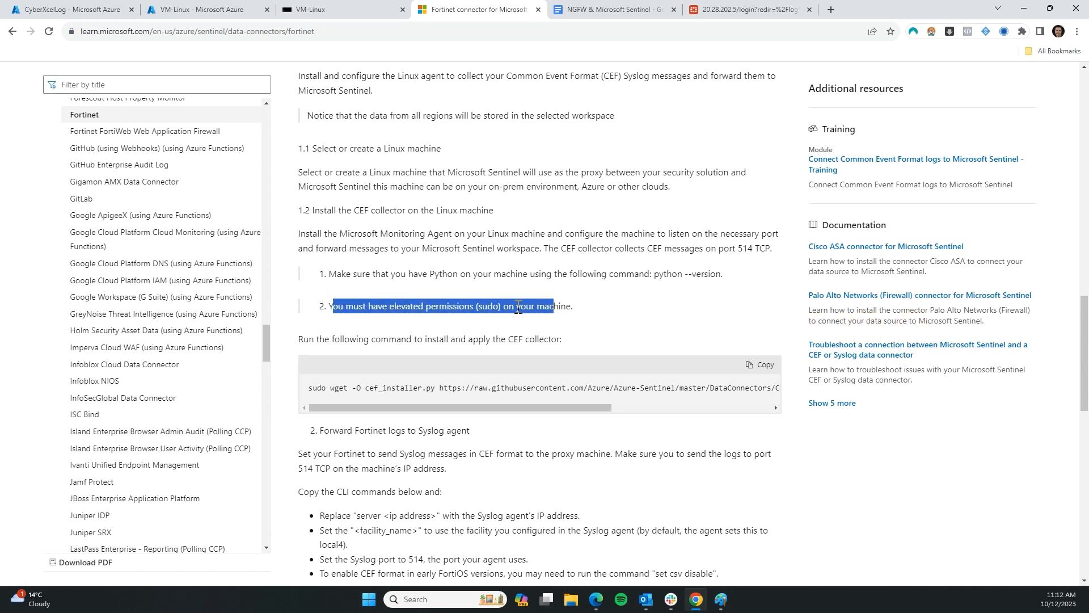
pyautogui.click(475, 321)
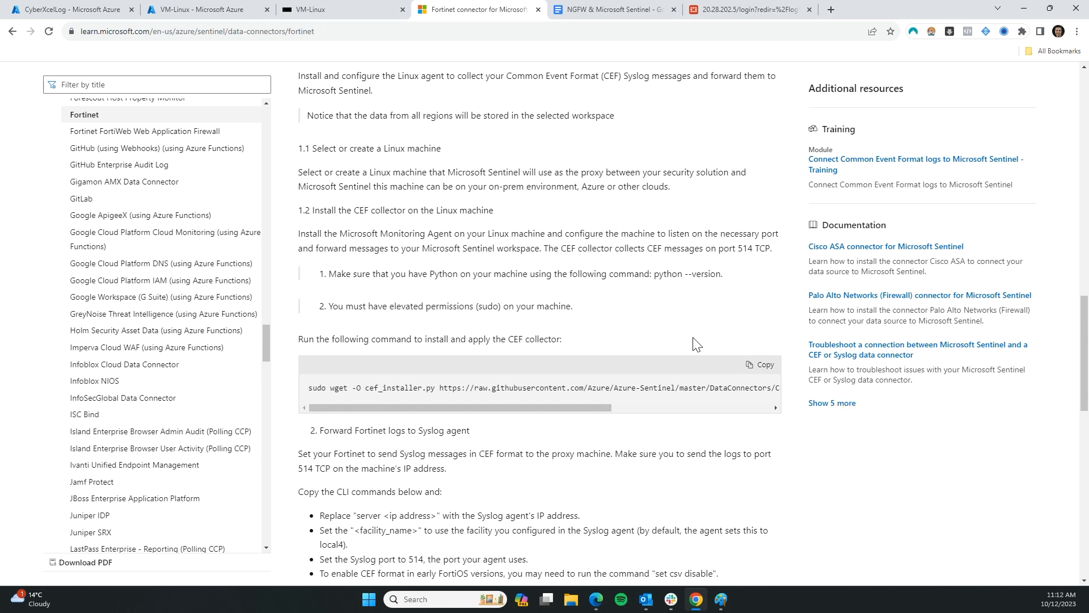
pyautogui.click(758, 365)
pyautogui.click(343, 14)
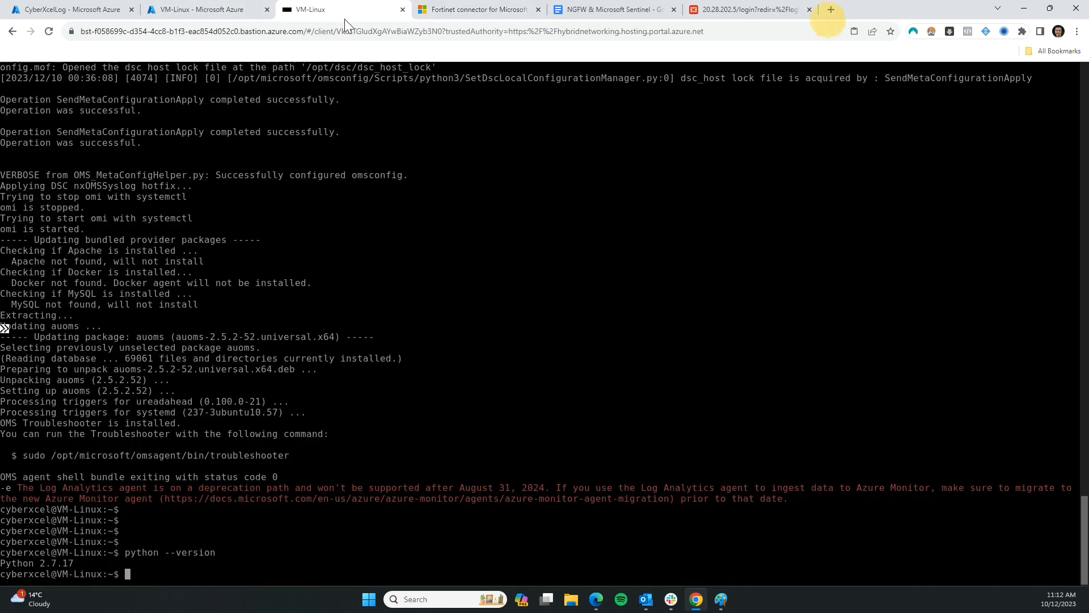
# Run cef_installer.py on VM-Linux; it stops because omsagent is connected to another workspace
pyautogui.click(365, 397)
pyautogui.hotkey('ctrl', 'v')
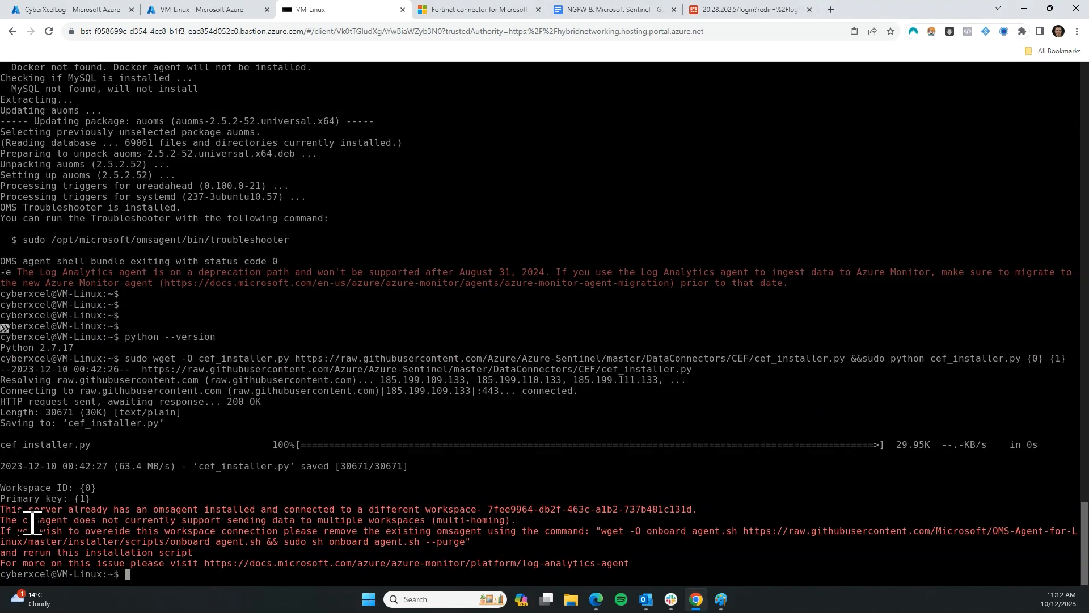
pyautogui.moveTo(30, 522); pyautogui.dragTo(649, 509)
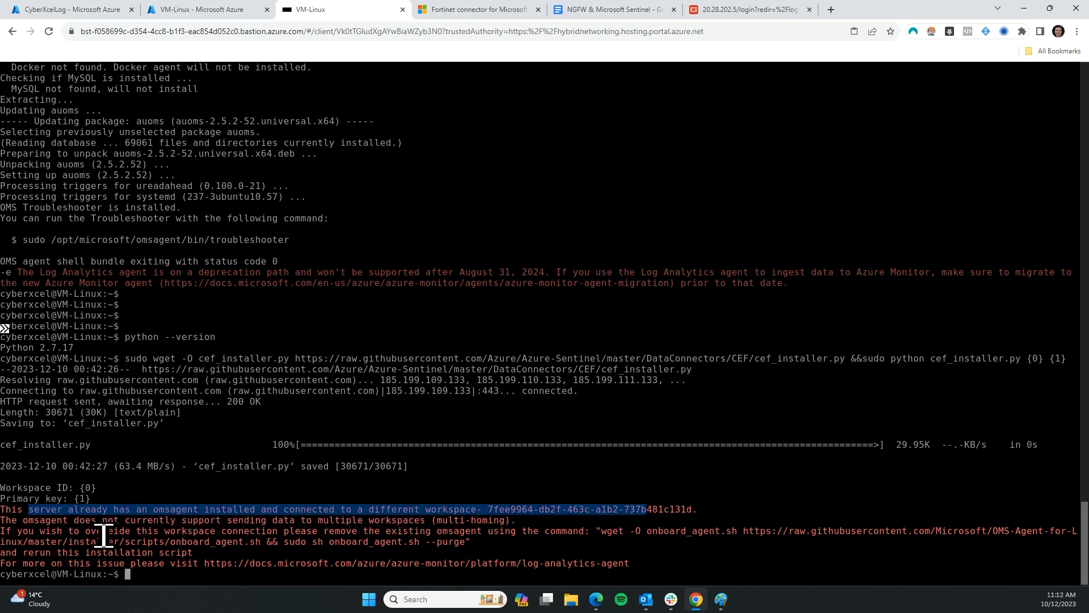
pyautogui.moveTo(91, 533); pyautogui.dragTo(768, 544)
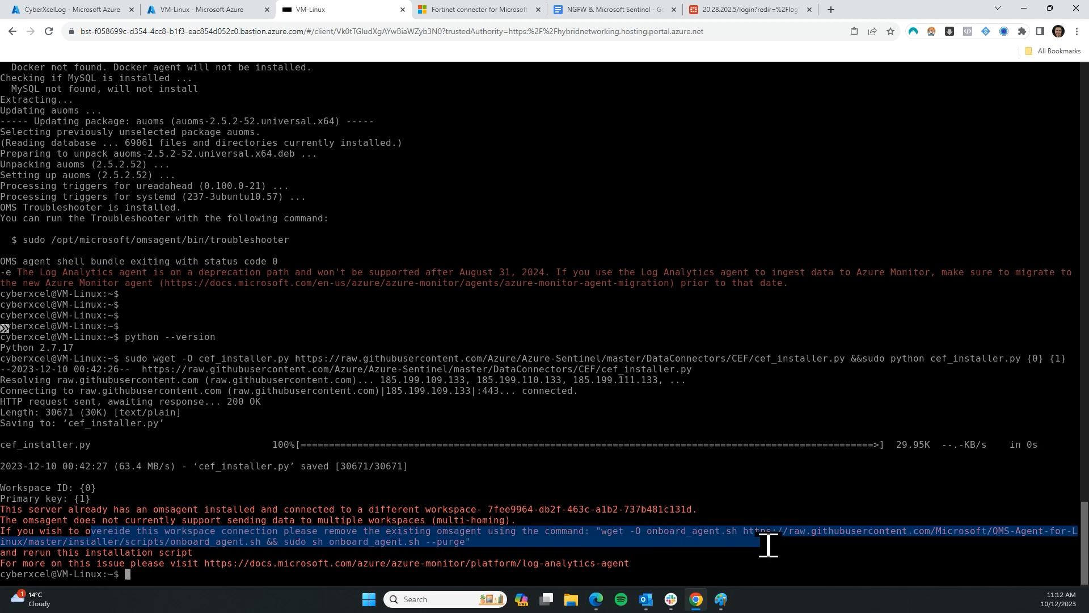
pyautogui.click(684, 555)
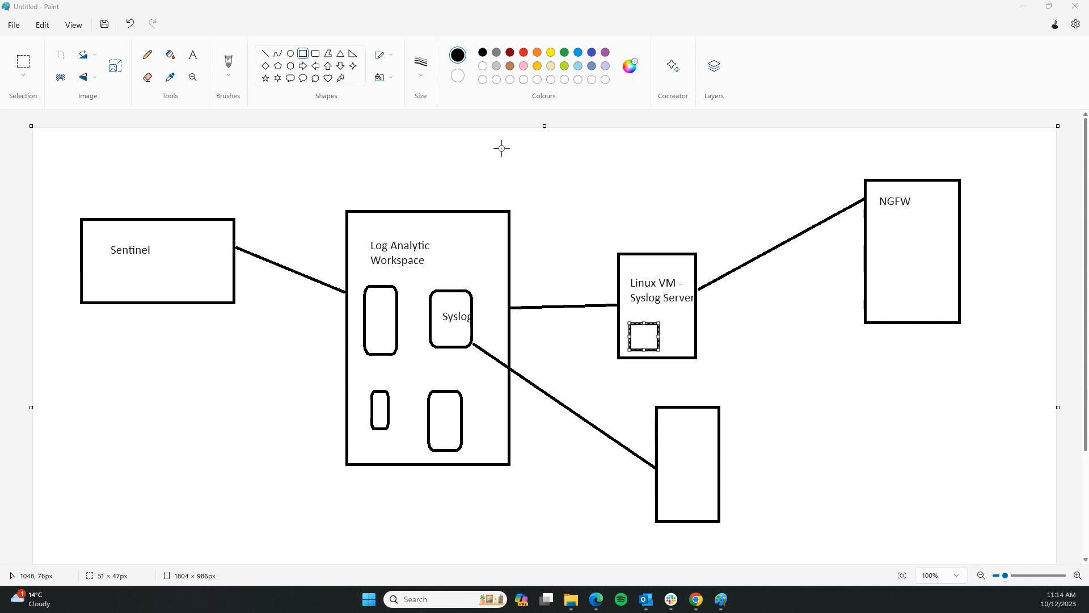
pyautogui.click(524, 54)
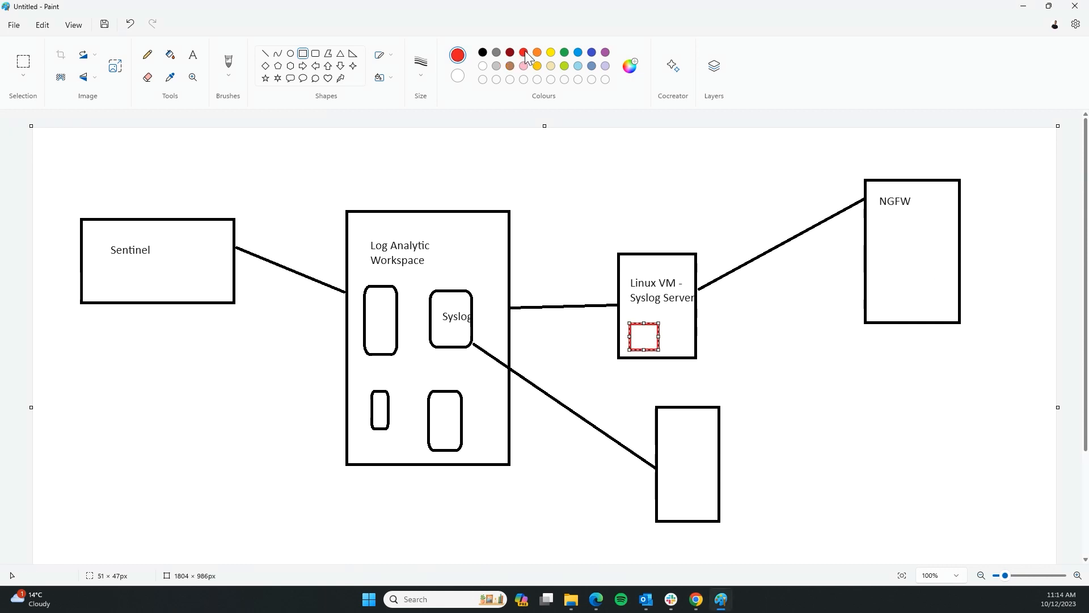
# Deselect the square in Paint to commit its red colour
pyautogui.click(665, 334)
# Copy the VM-Linux private IP 10.10.200.6, then bring the expired FortiGate login page forward
pyautogui.click(695, 602)
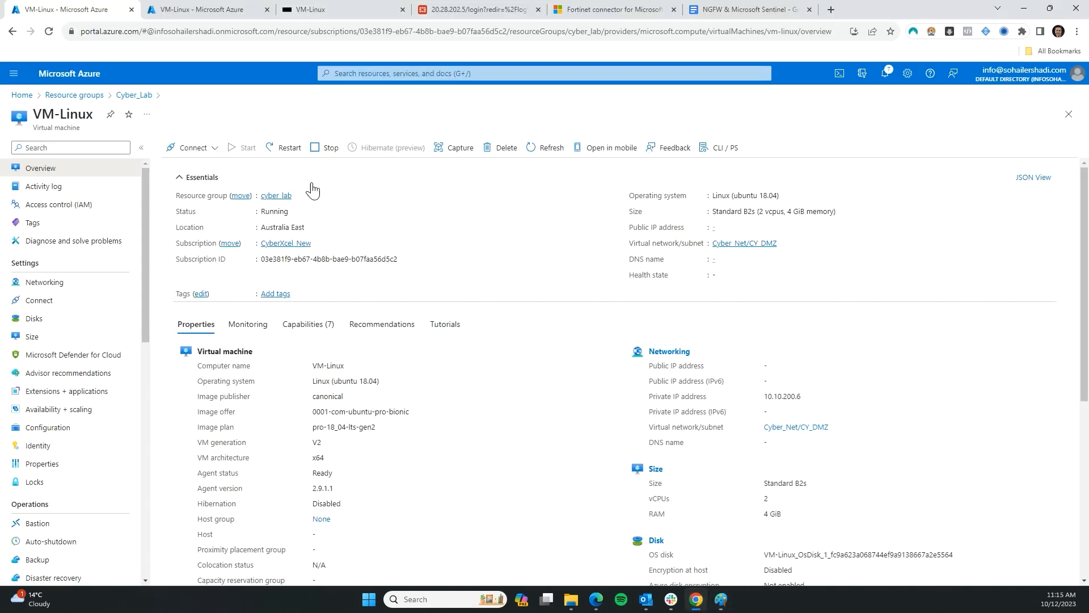
pyautogui.scroll(-2, 703, 366)
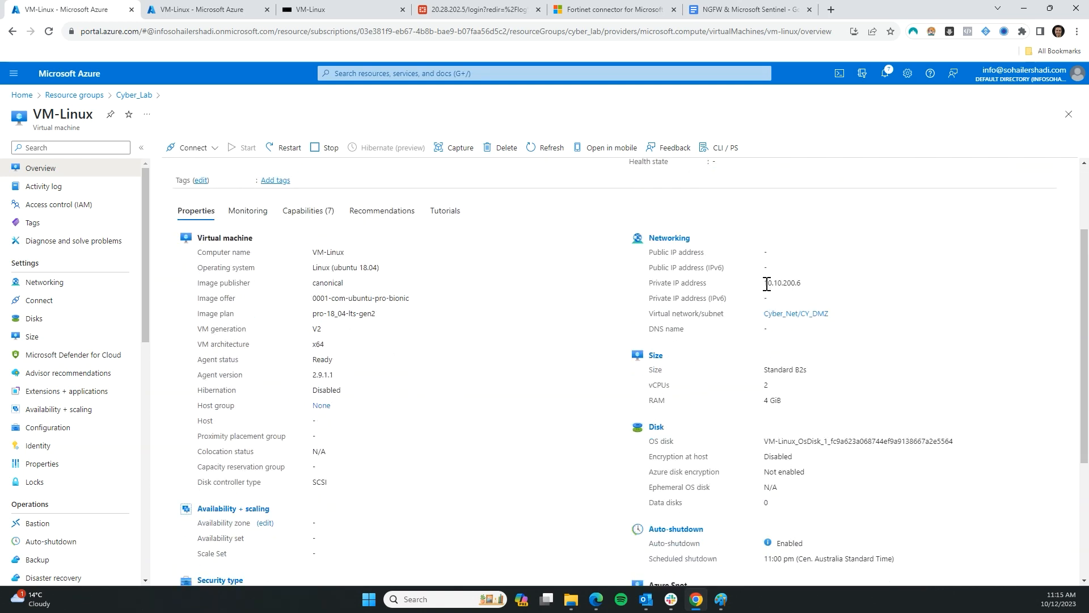
pyautogui.doubleClick(767, 283)
pyautogui.scroll(2, 435, 336)
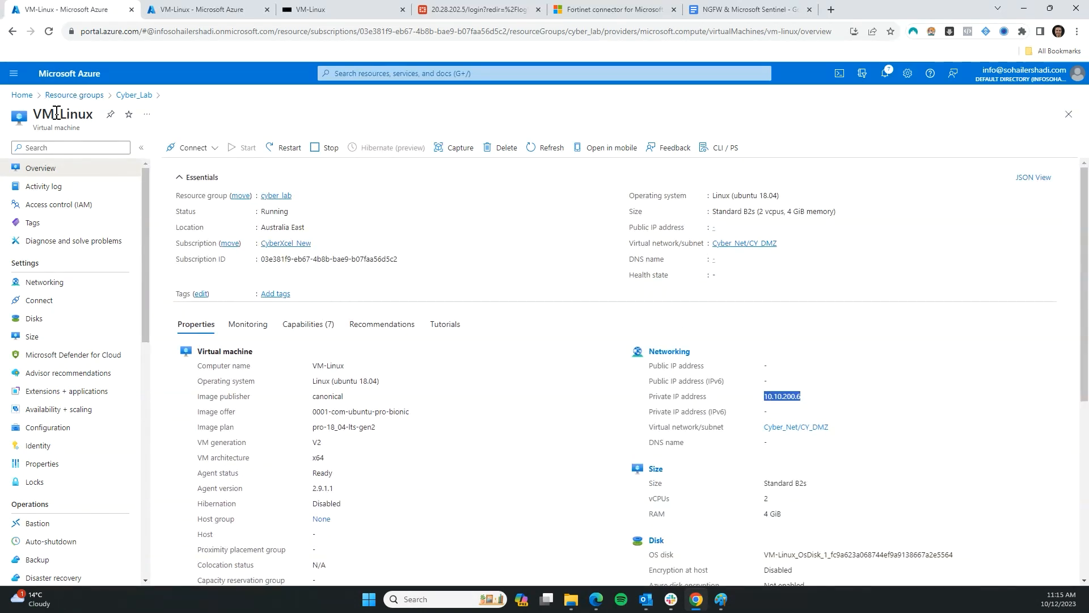
pyautogui.moveTo(33, 114); pyautogui.dragTo(87, 119)
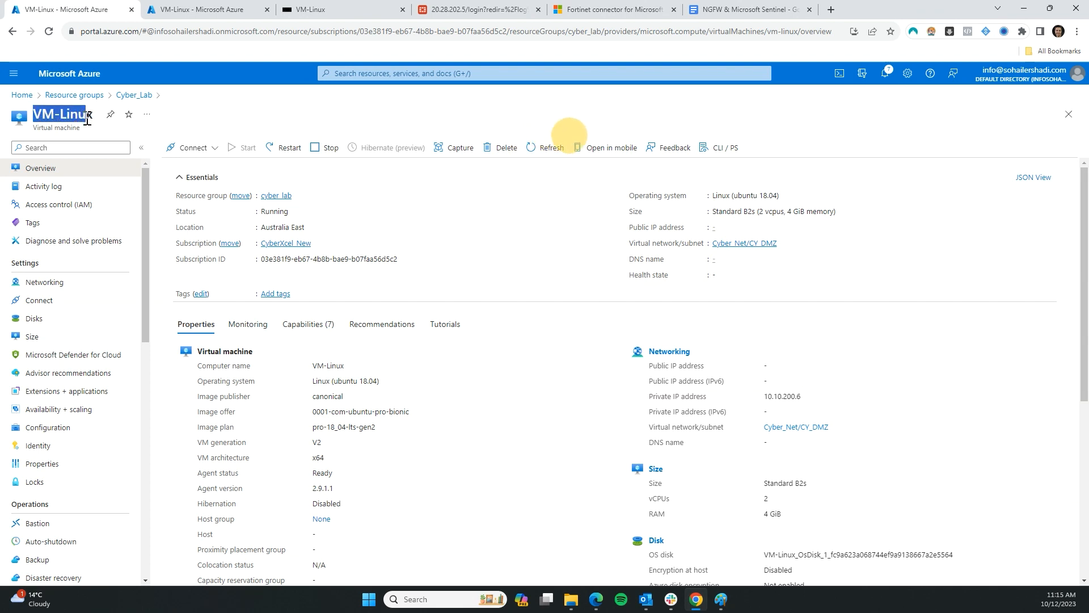
pyautogui.click(222, 162)
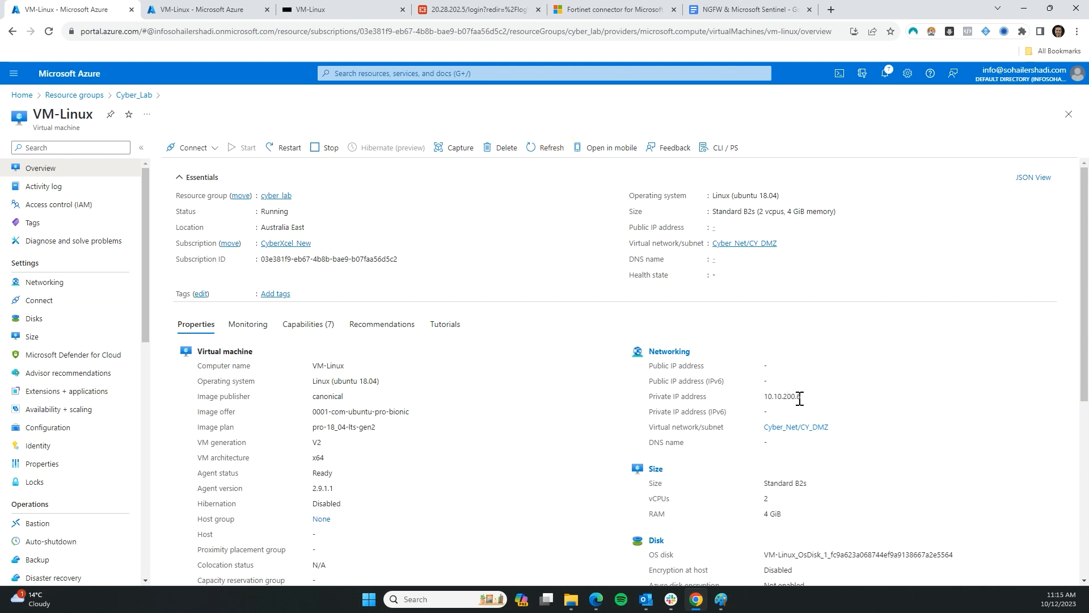
pyautogui.moveTo(799, 399); pyautogui.dragTo(764, 397)
pyautogui.moveTo(469, 13); pyautogui.dragTo(210, 17)
# Sign back into FortiGate with the admin username and password, then open Log Settings
pyautogui.click(532, 335)
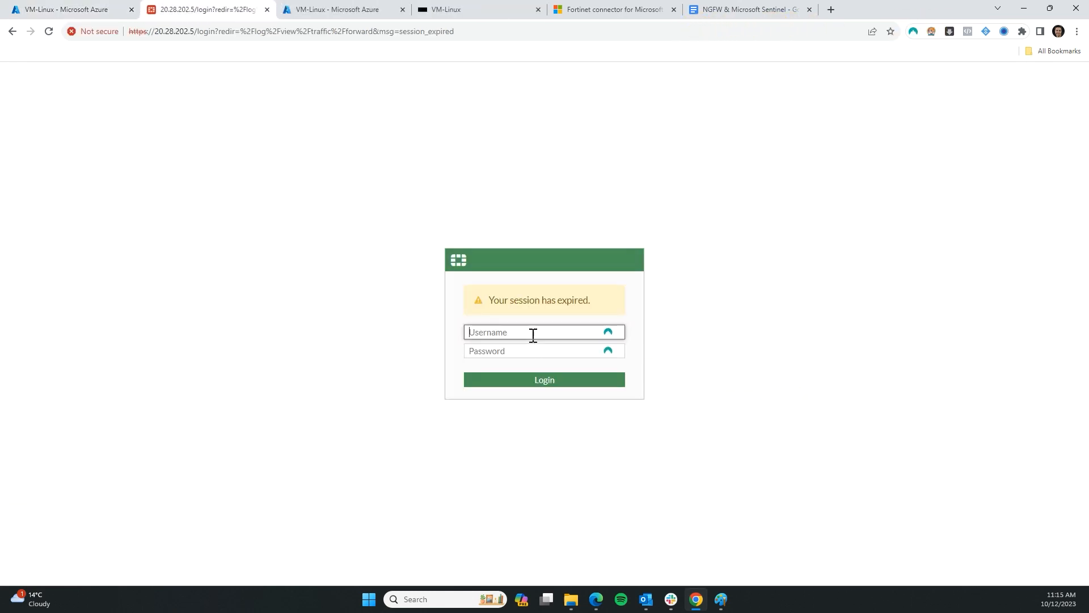
pyautogui.write('cyberxcel')
pyautogui.press('Tab')
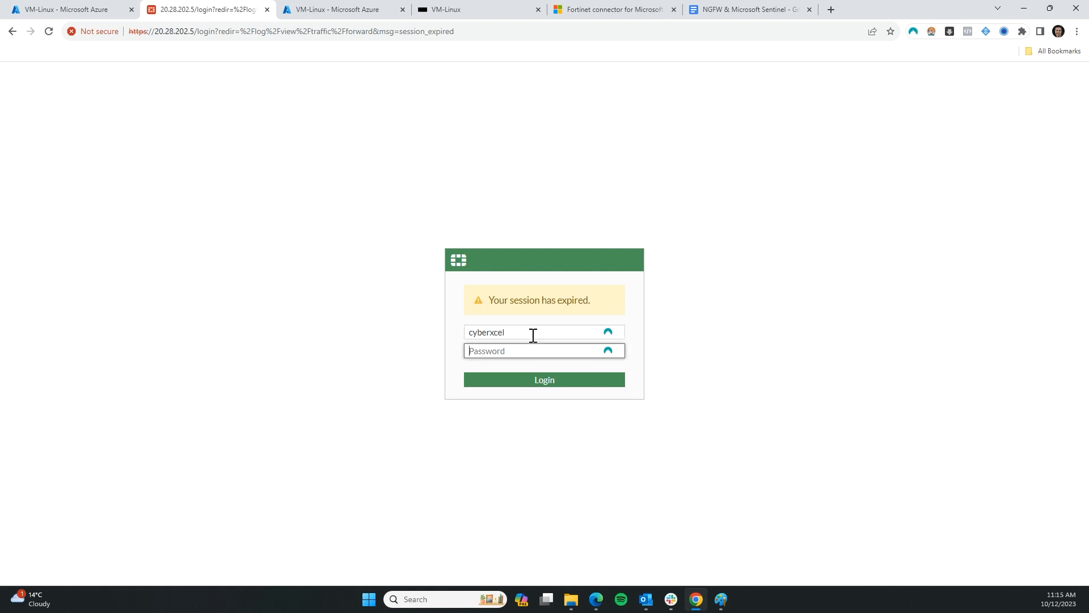
pyautogui.write('•')
pyautogui.press('Return')
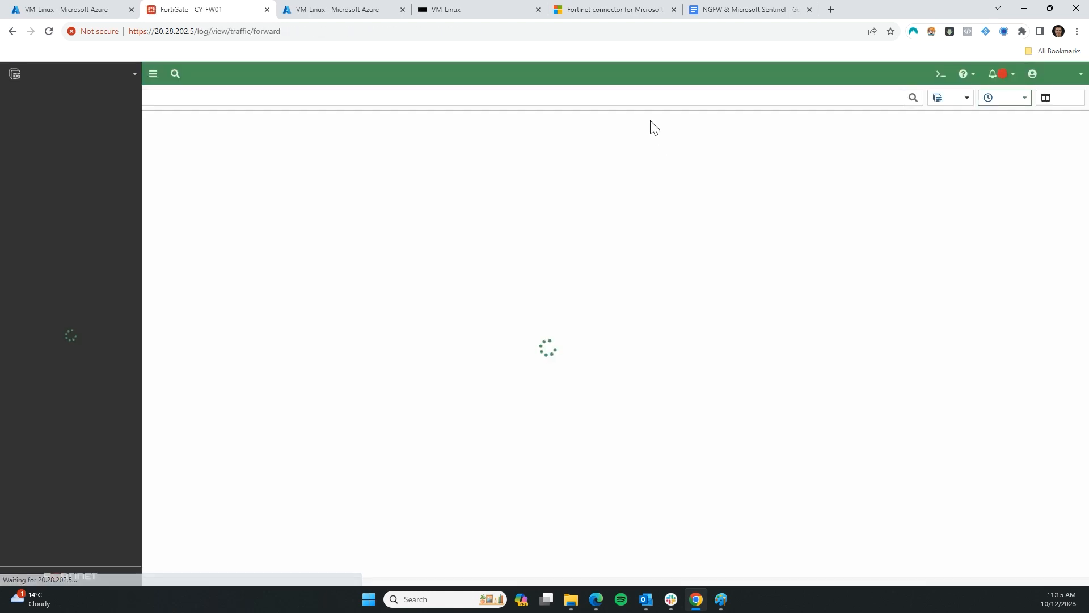
pyautogui.click(1051, 99)
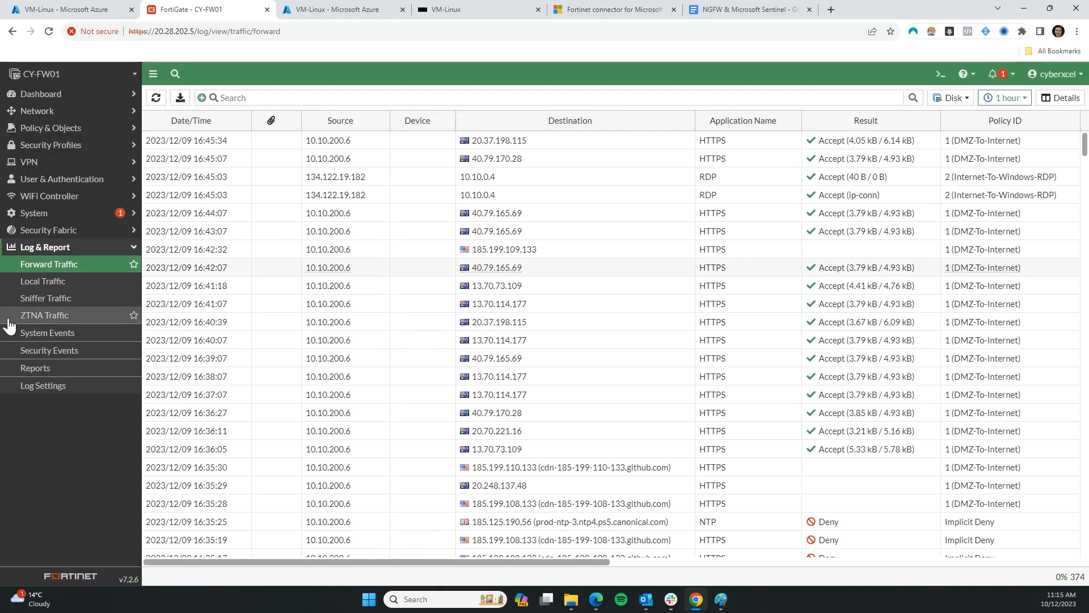
pyautogui.click(64, 391)
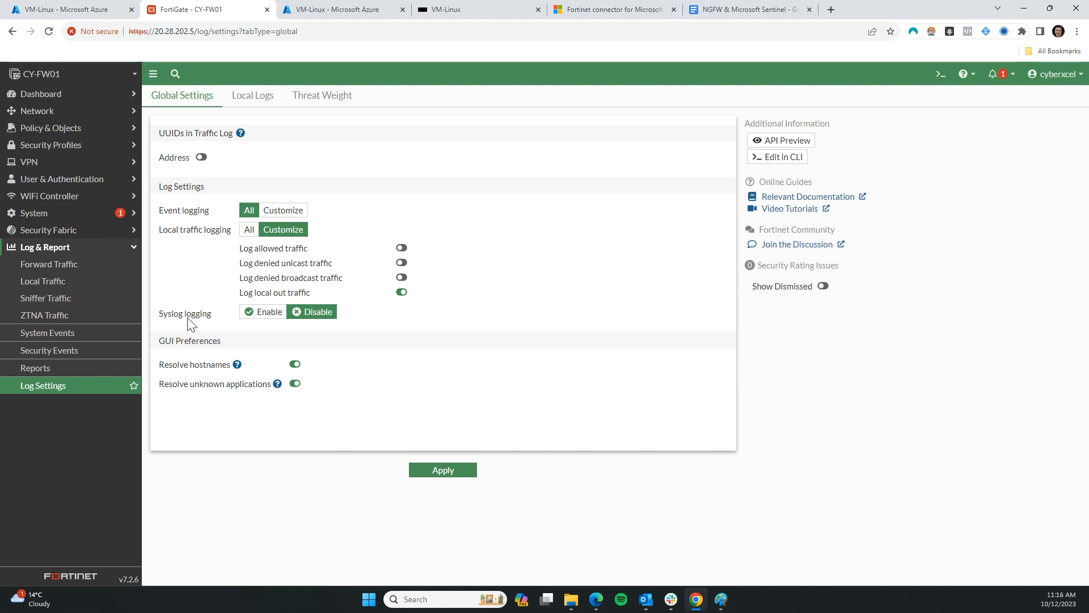
# Enable syslog logging and log allowed, denied unicast, denied broadcast and all local traffic
pyautogui.click(266, 313)
pyautogui.click(402, 248)
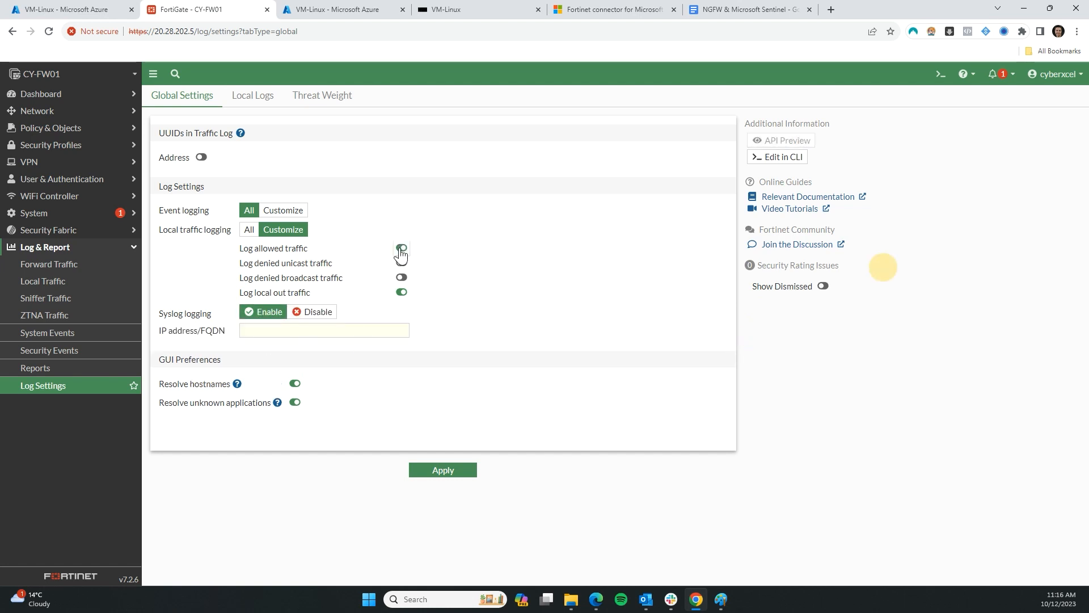
pyautogui.click(401, 263)
pyautogui.click(402, 277)
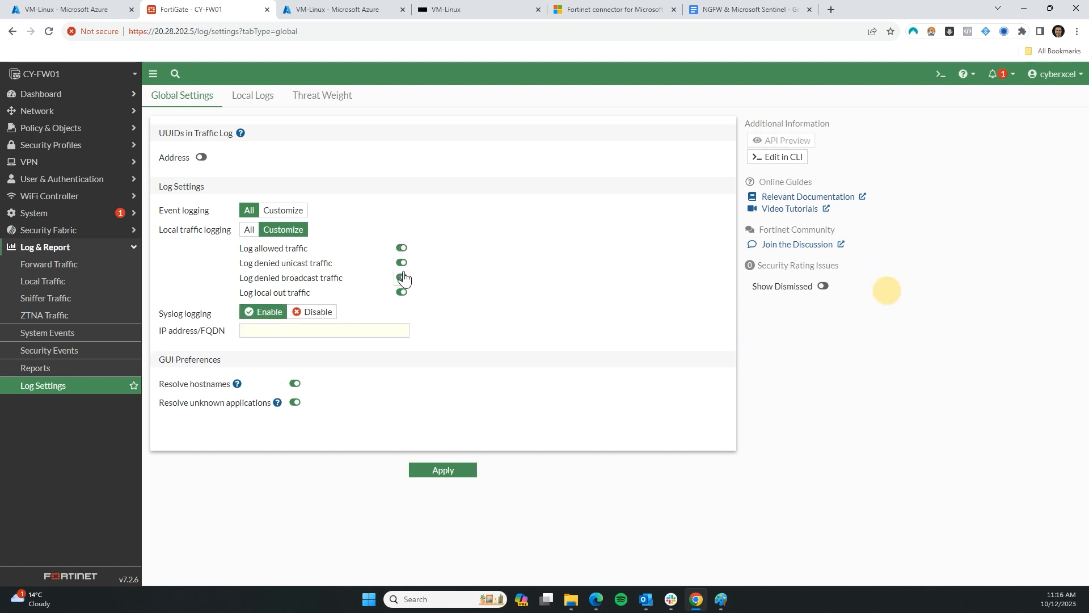
pyautogui.click(249, 229)
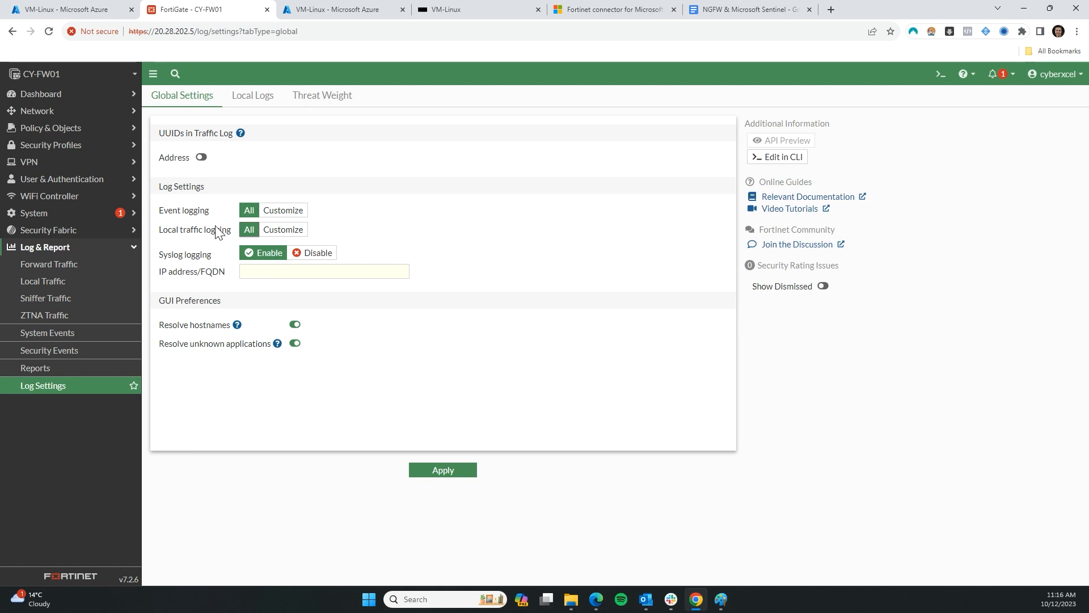
# Paste the collector IP 10.10.200.6 into the syslog IP address/FQDN field
pyautogui.click(281, 270)
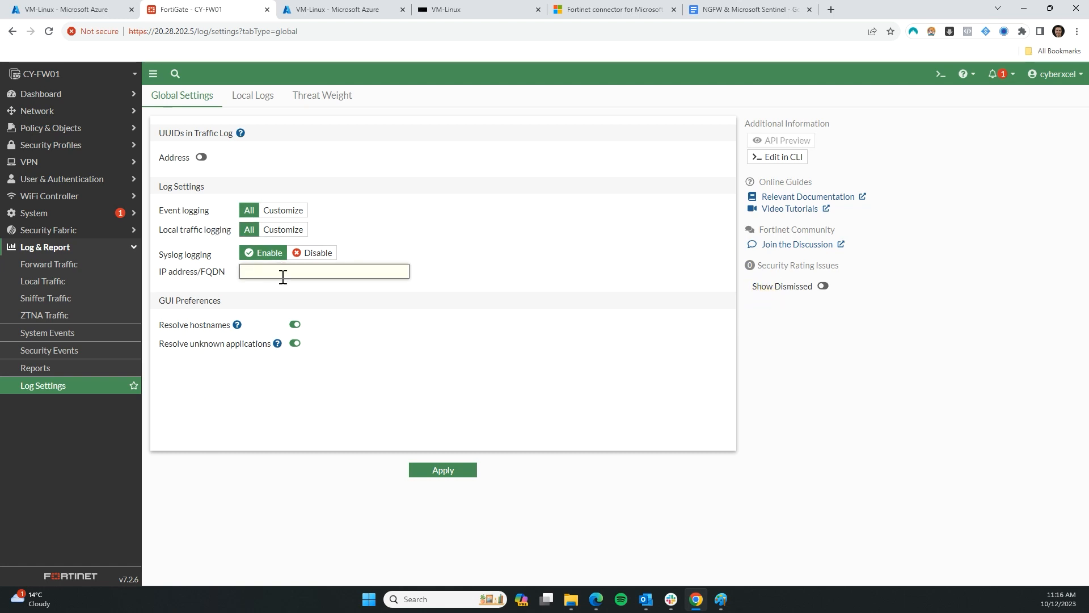
pyautogui.click(327, 10)
pyautogui.click(93, 10)
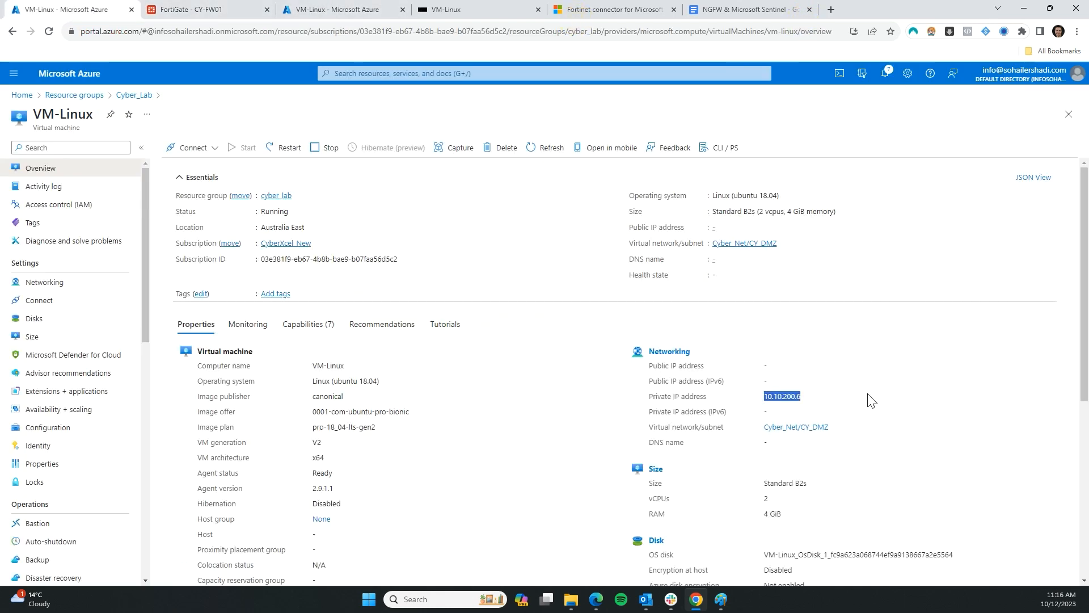
pyautogui.hotkey('ctrl', 'Tab')
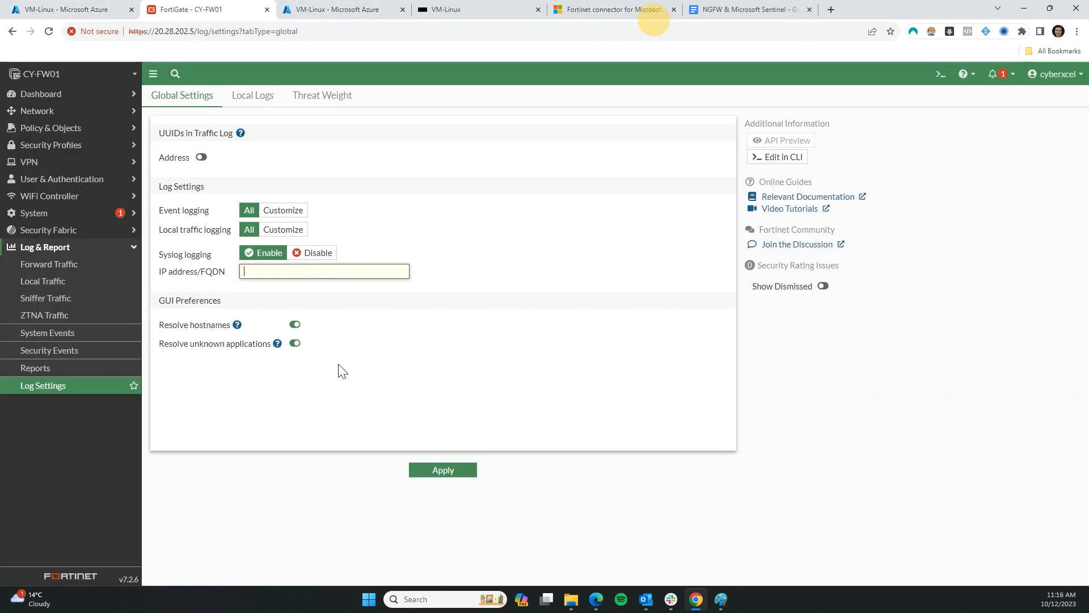
pyautogui.write('10.10.200.6')
pyautogui.click(585, 274)
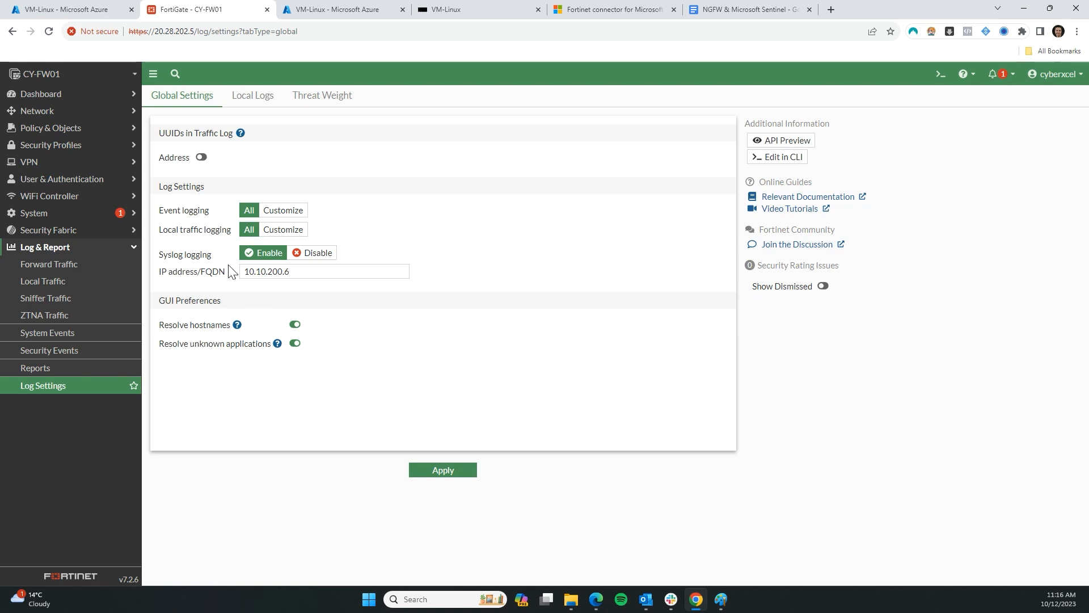
pyautogui.click(933, 76)
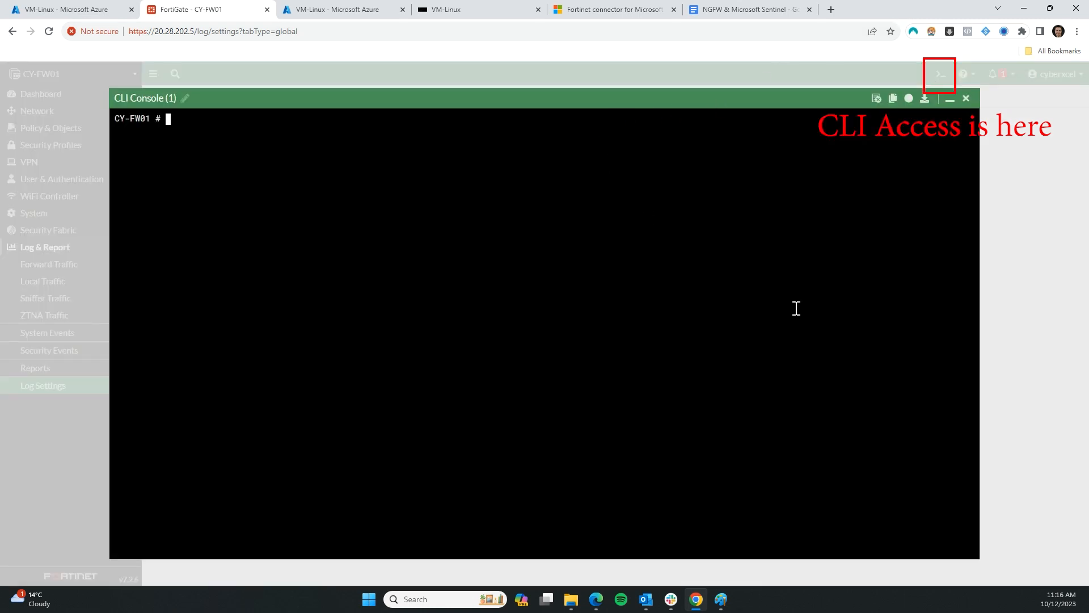
# Run 'config system ?' and page through the system subcommand list
pyautogui.press('Return')
pyautogui.press('Return')
pyautogui.write('config system')
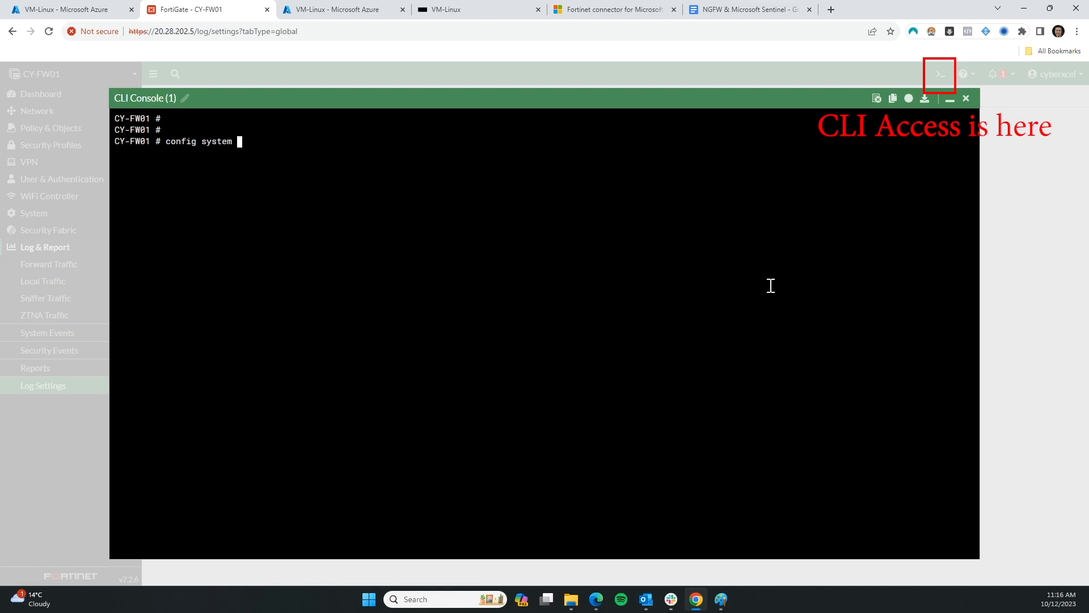
pyautogui.press('Return')
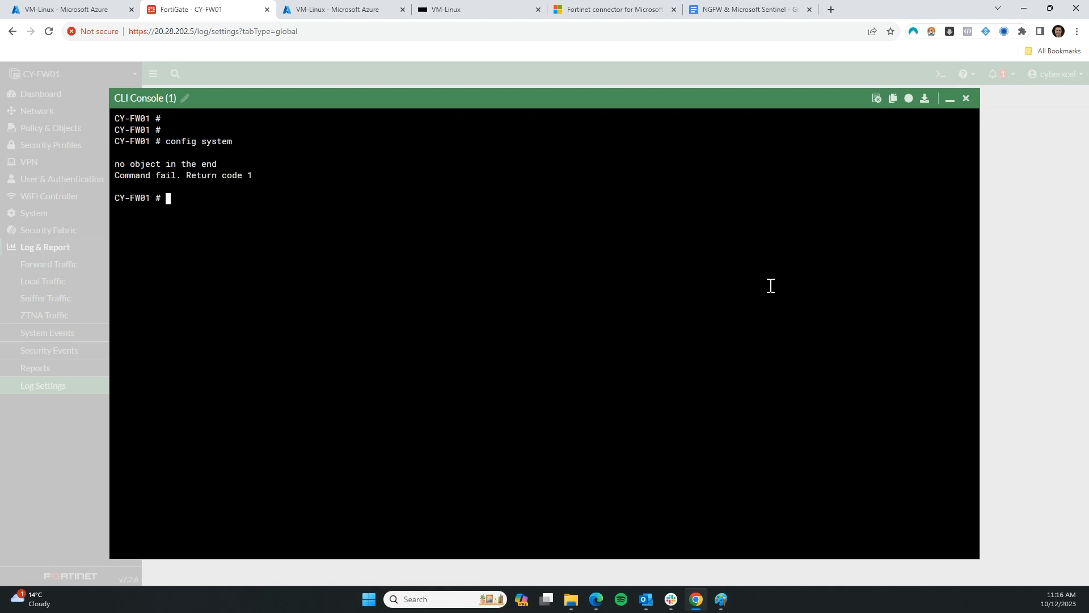
pyautogui.press('Up')
pyautogui.write('?')
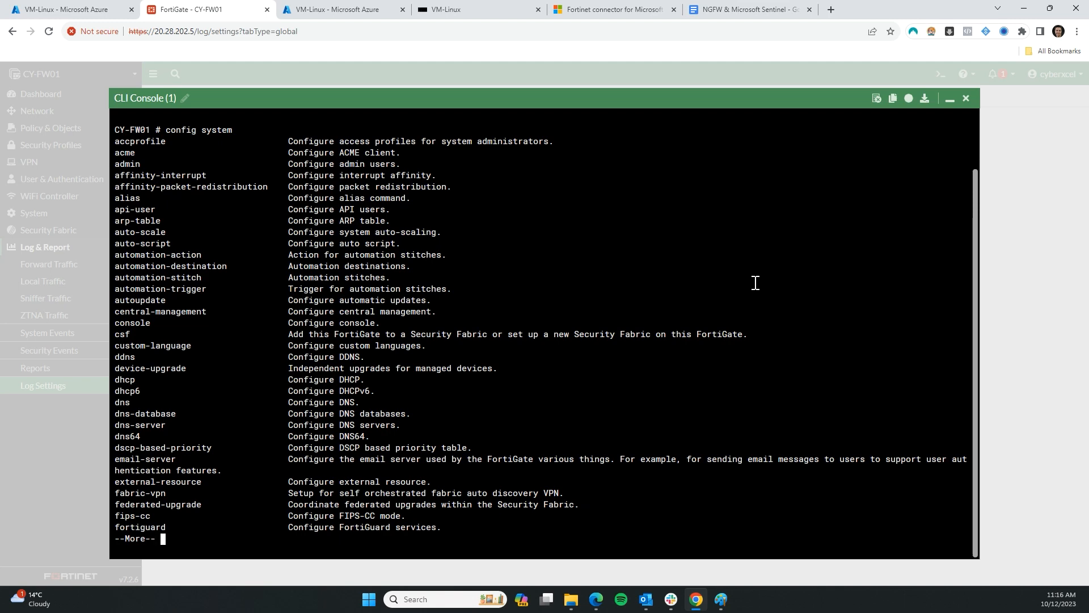
pyautogui.press('space')
pyautogui.press('space')
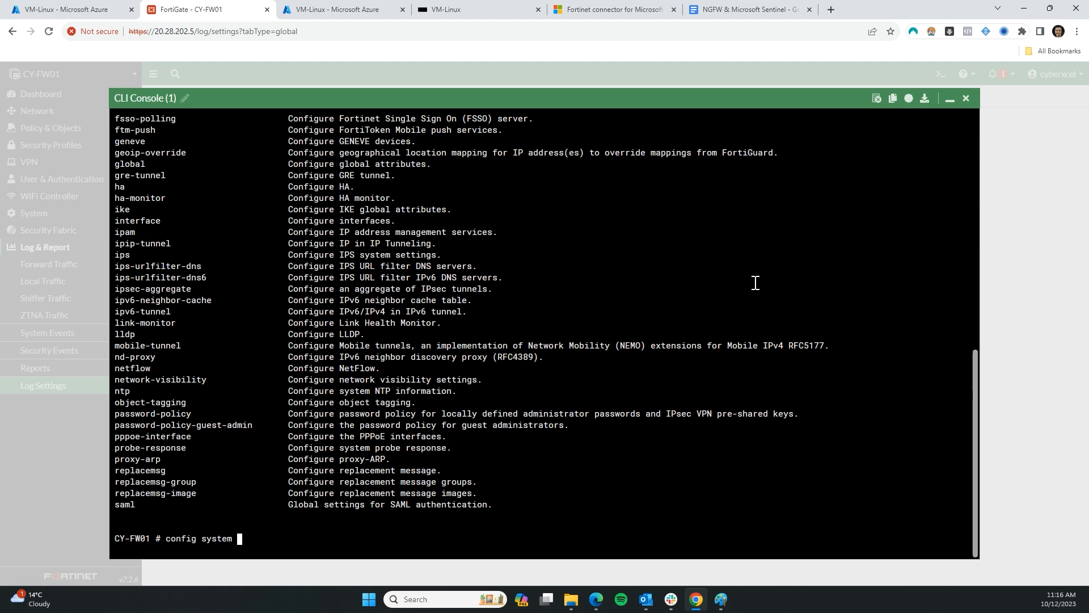
pyautogui.press('?')
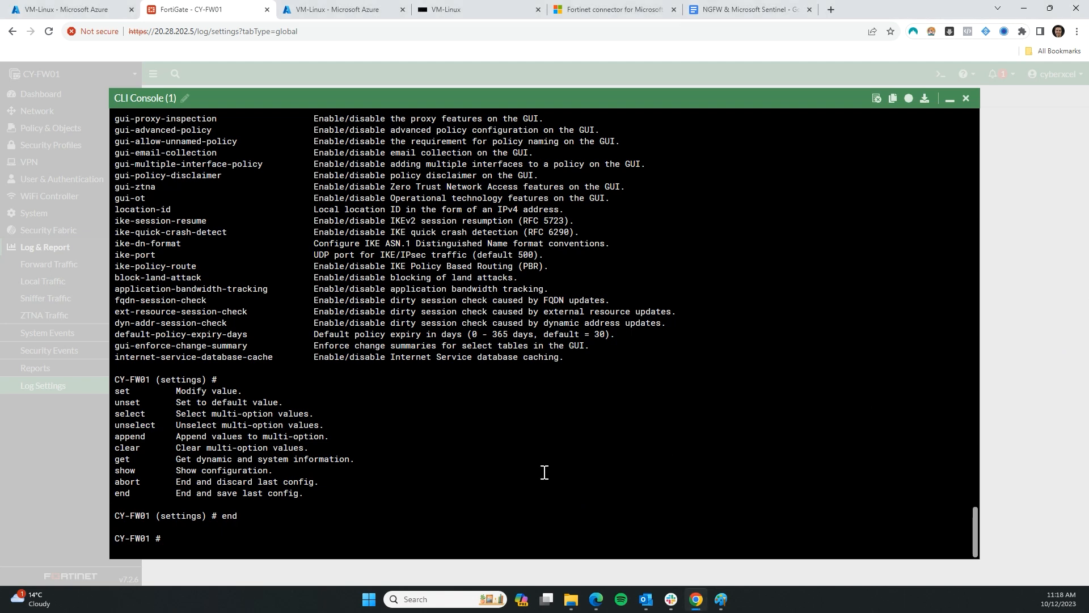
# Clear some space and type 'config ?' to list the top-level configuration branches
pyautogui.press('Return')
pyautogui.press('Return')
pyautogui.press('Return')
pyautogui.press('Return')
pyautogui.press('Return')
pyautogui.press('Return')
pyautogui.press('Return')
pyautogui.press('Return')
pyautogui.press('Return')
pyautogui.press('Return')
pyautogui.press('Return')
pyautogui.press('Return')
pyautogui.press('Return')
pyautogui.press('Return')
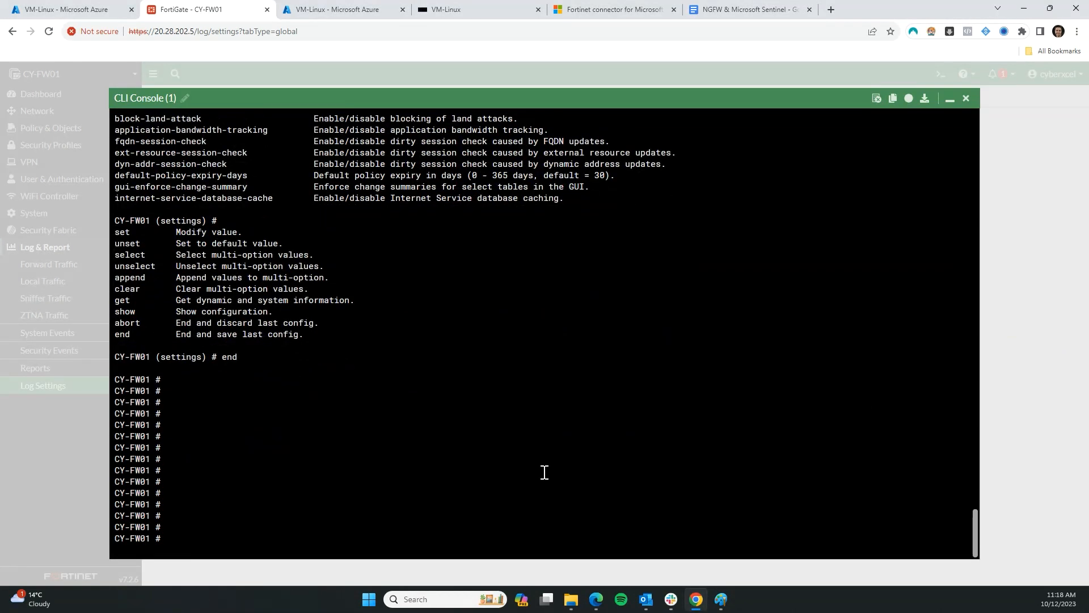
pyautogui.press('Return')
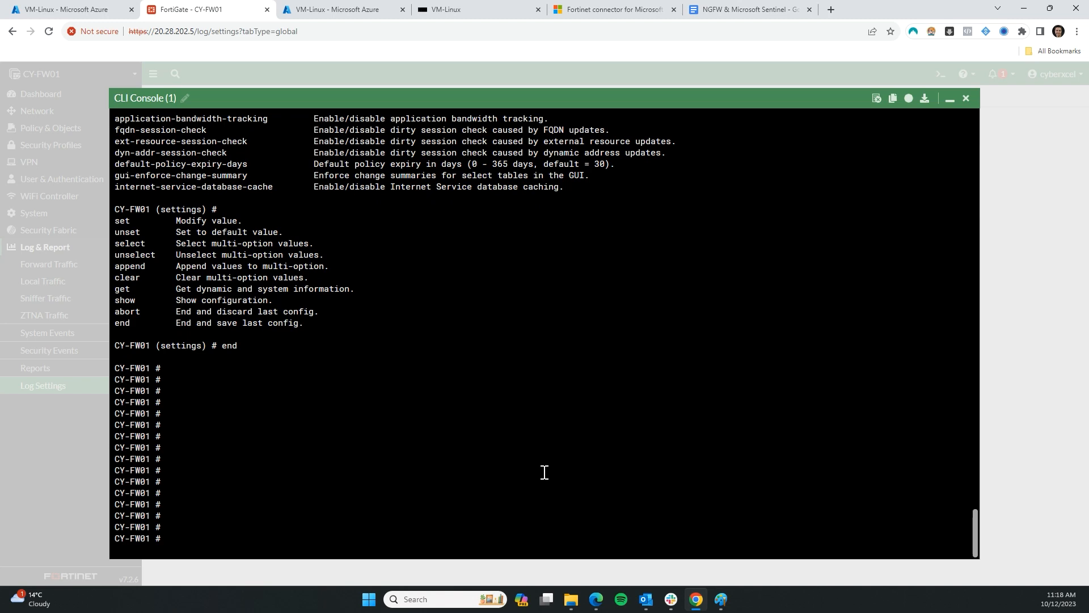
pyautogui.write('config ?')
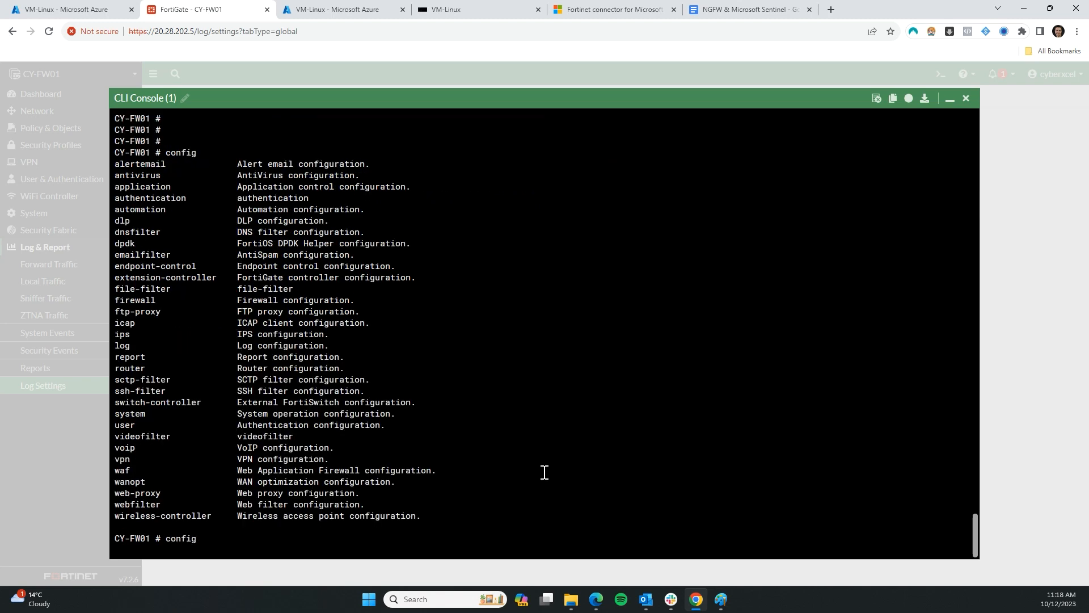
# Query 'config log ?' and 'config log syslogd ?', then enter 'config log syslogd setting' and list its commands
pyautogui.moveTo(118, 346); pyautogui.dragTo(142, 349)
pyautogui.write('log ?')
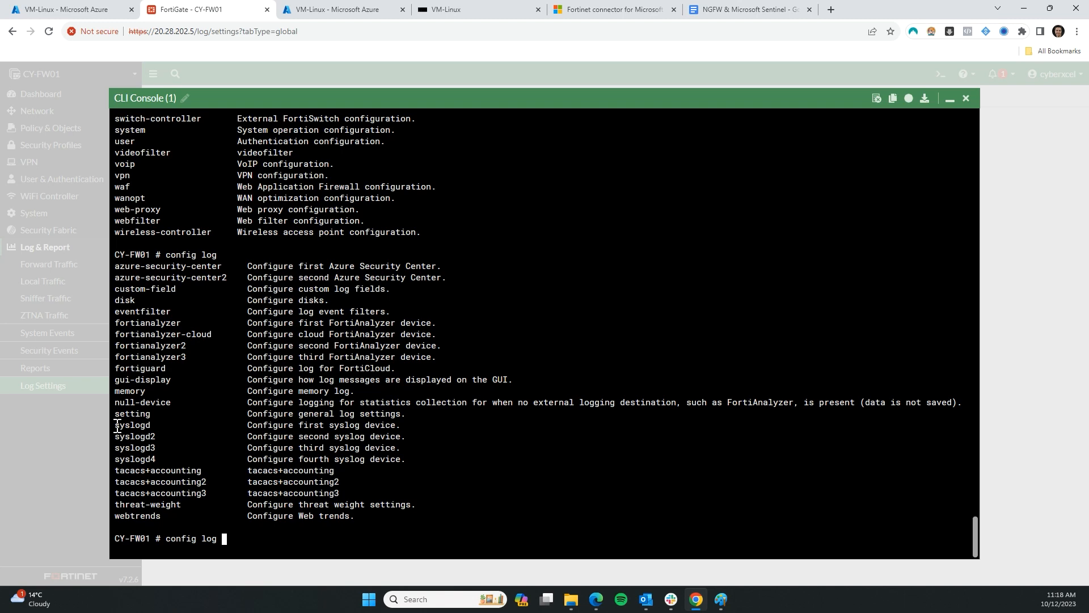
pyautogui.write('yslogd ?')
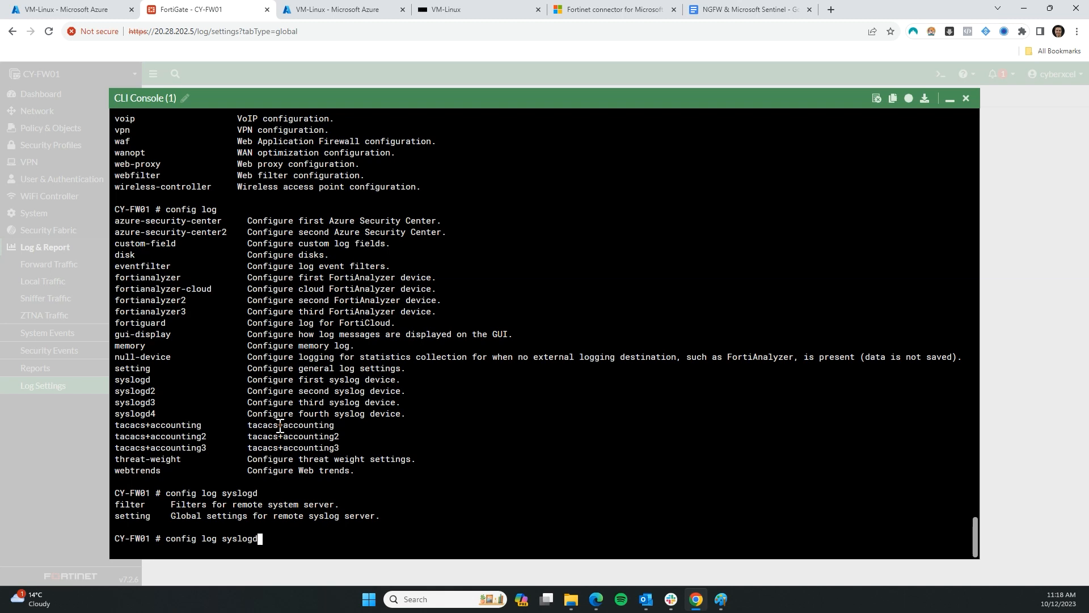
pyautogui.press('Return')
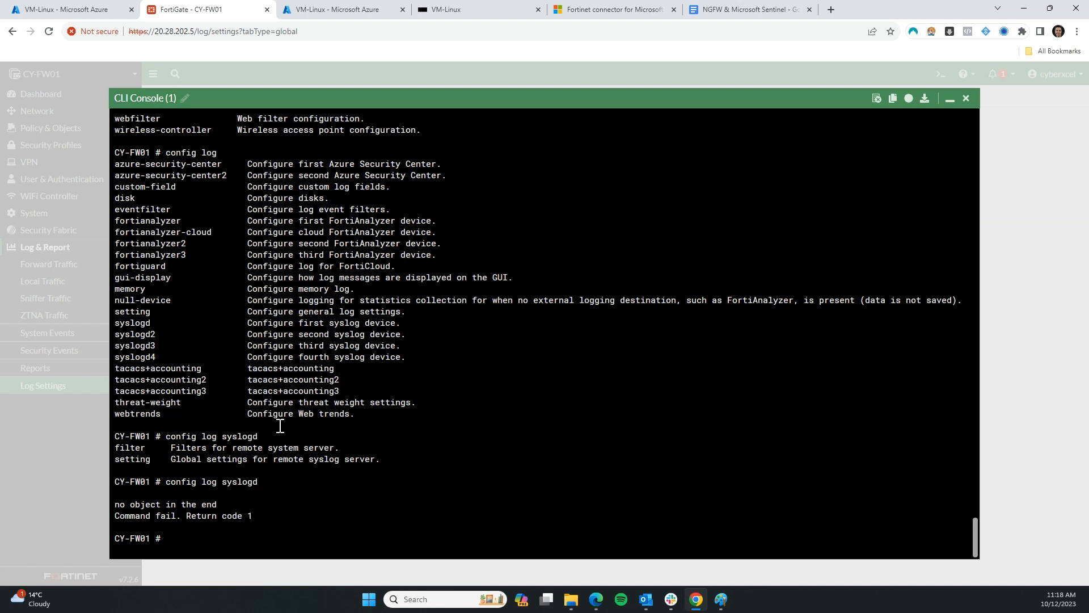
pyautogui.press('Up')
pyautogui.write('setting')
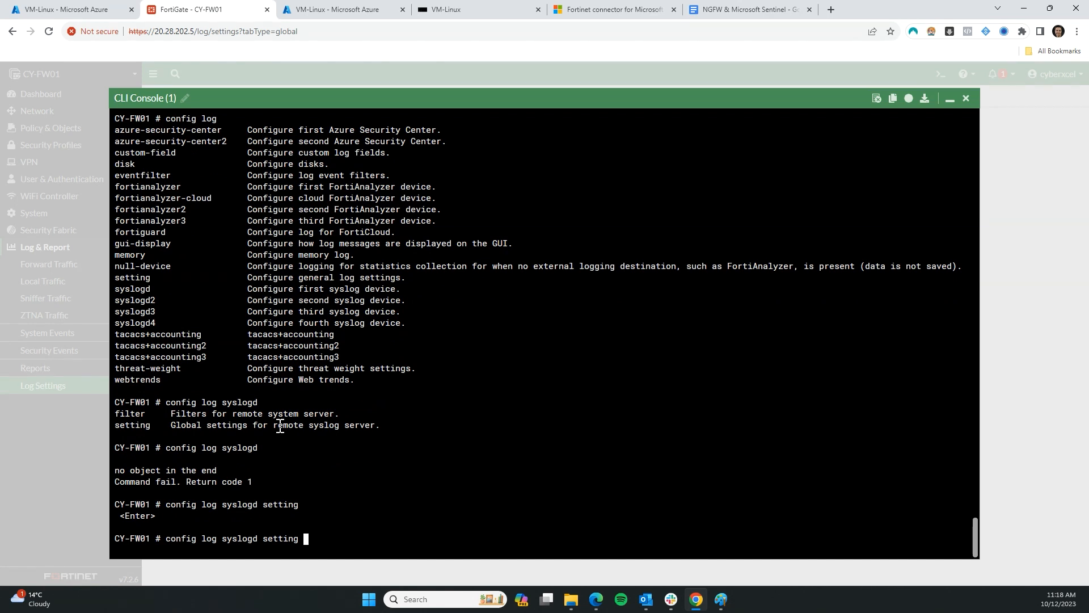
pyautogui.press('Return')
pyautogui.write('\\')
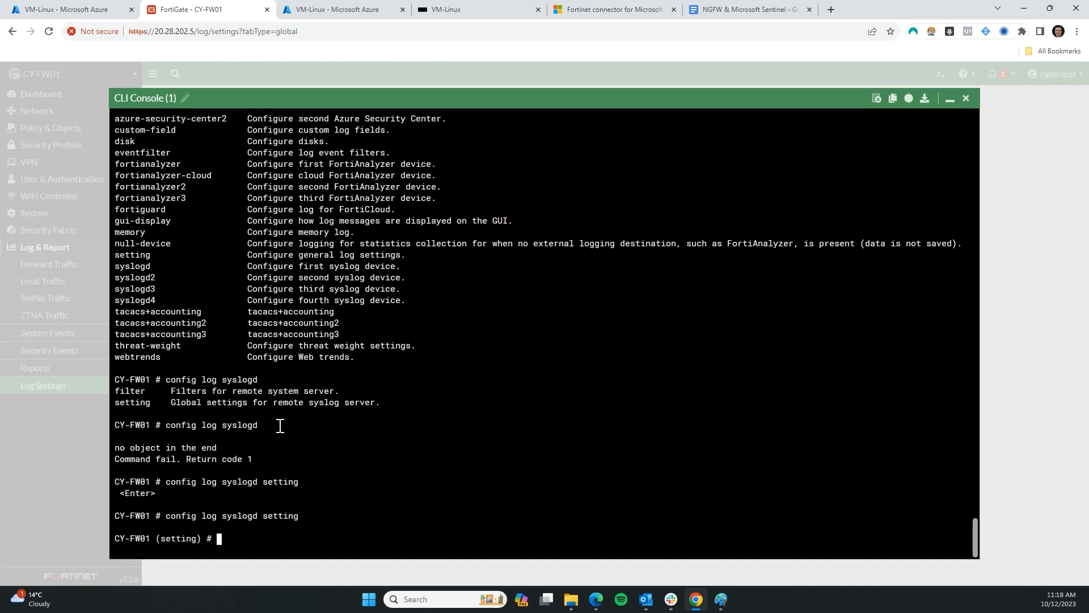
pyautogui.write('?')
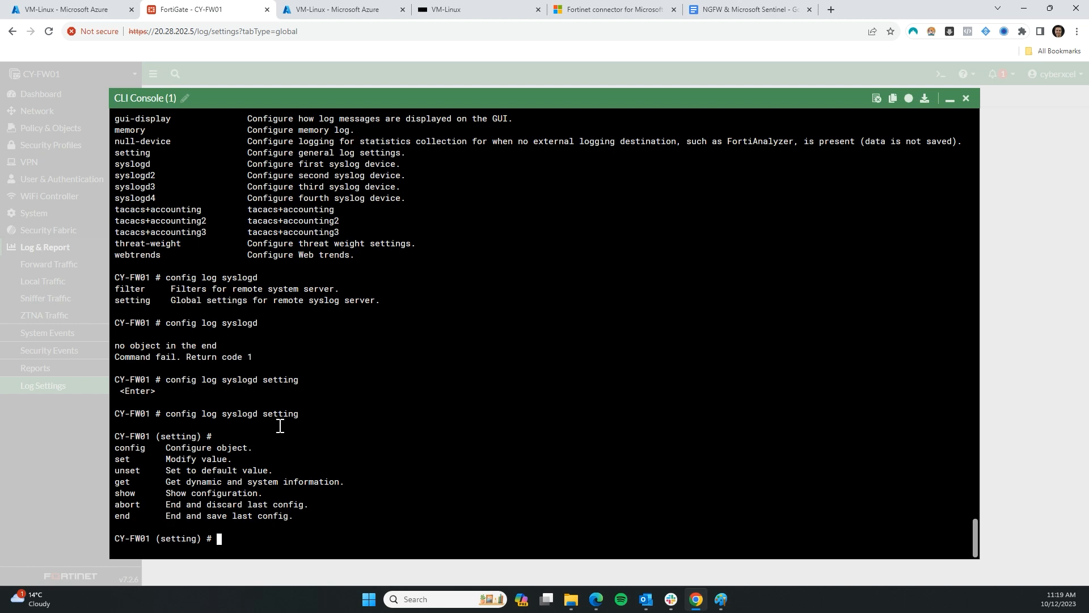
# Set syslogd status to enable and server to 10.10.200.6, then list the log format options
pyautogui.write('set')
pyautogui.write(' ?')
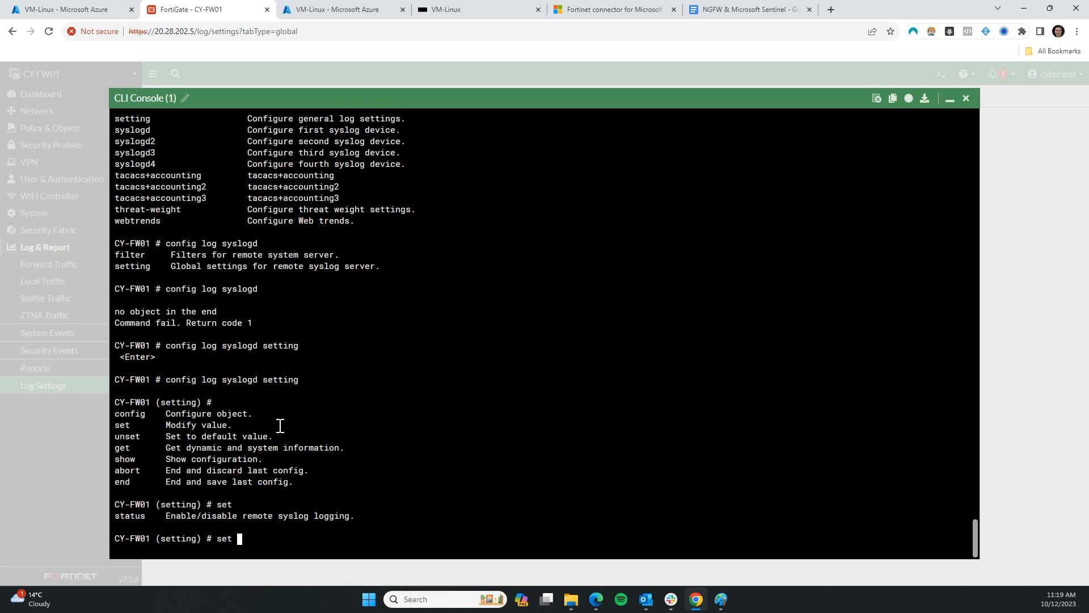
pyautogui.write('status ')
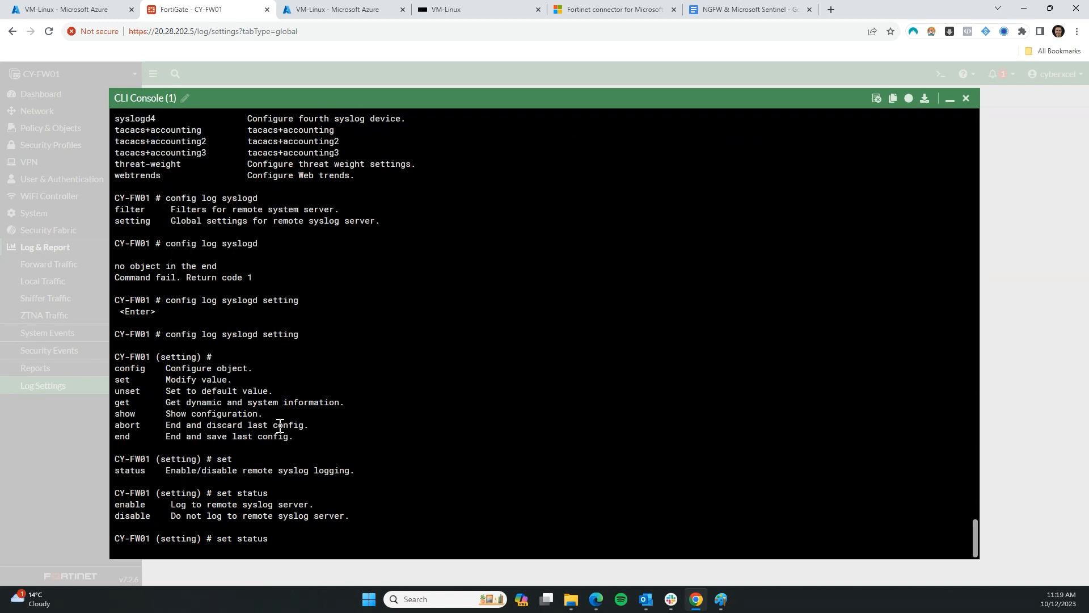
pyautogui.write('?enable')
pyautogui.press('Return')
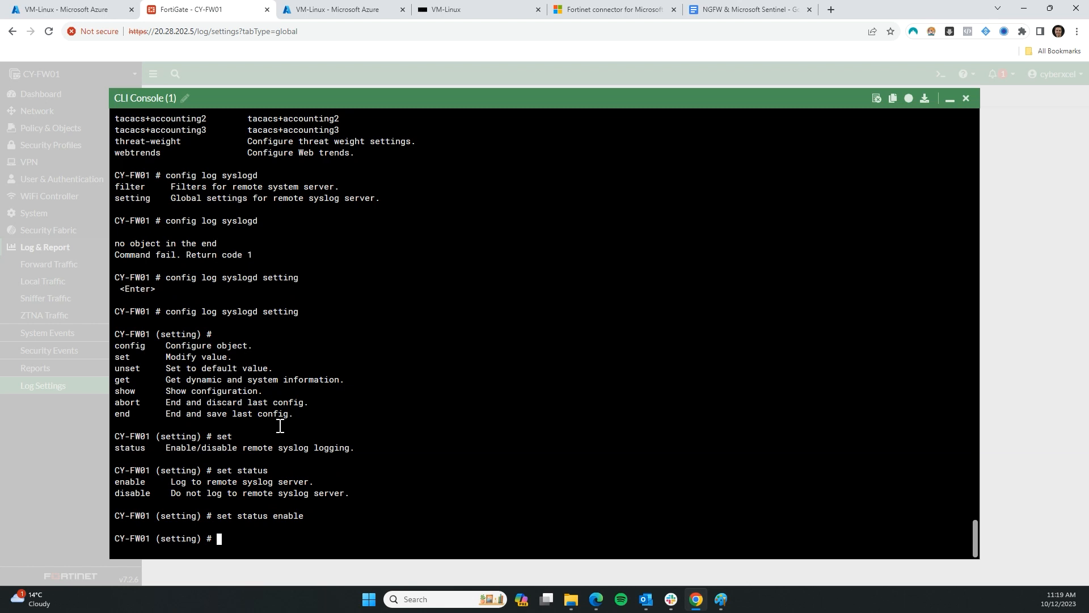
pyautogui.write('s')
pyautogui.write('et ?')
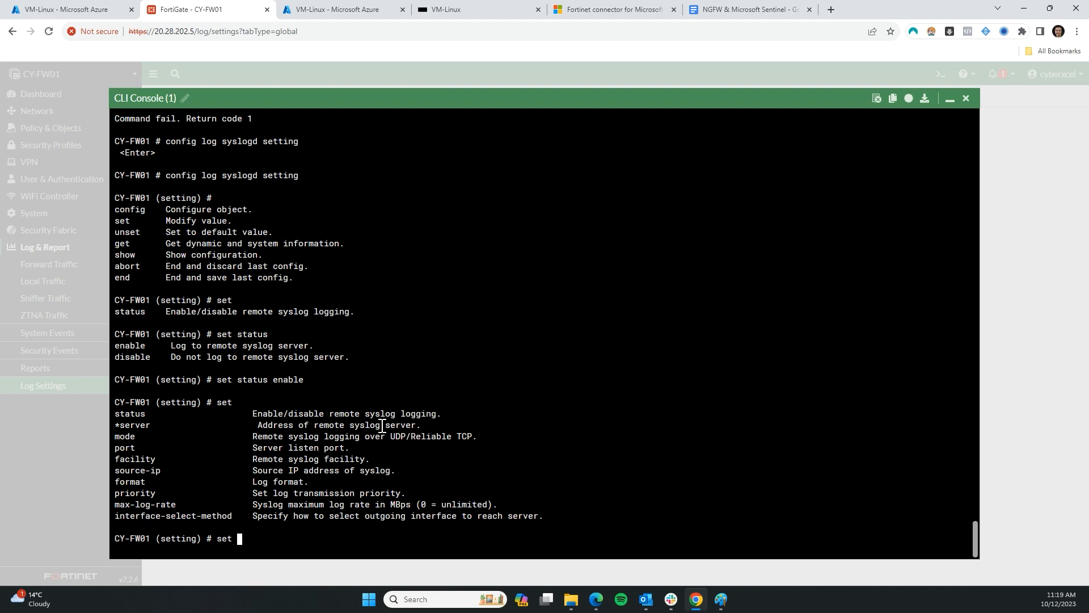
pyautogui.write('server')
pyautogui.click(340, 9)
pyautogui.click(93, 9)
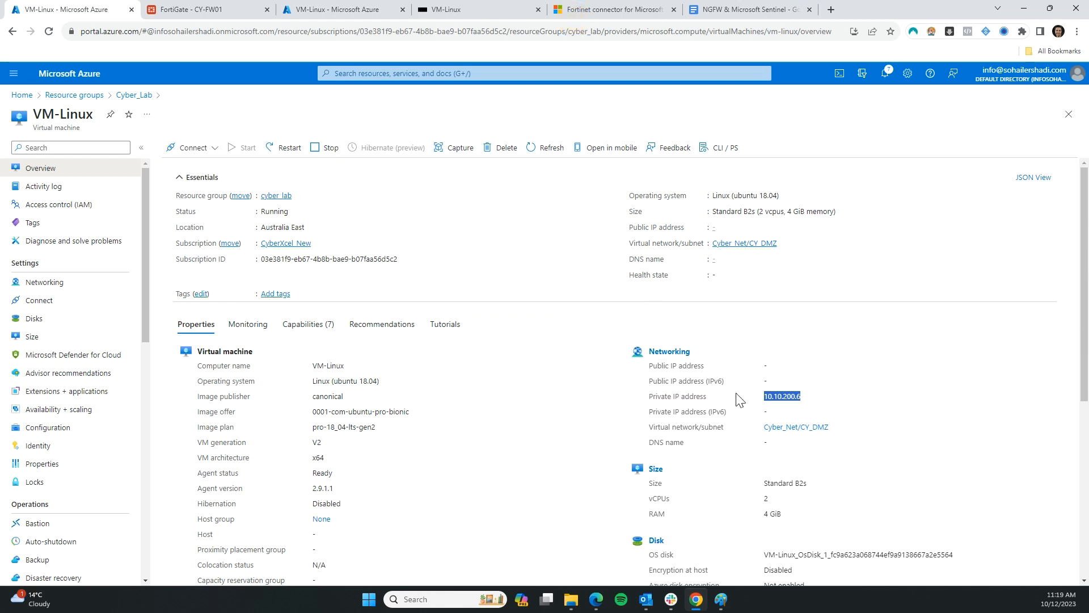
pyautogui.click(201, 7)
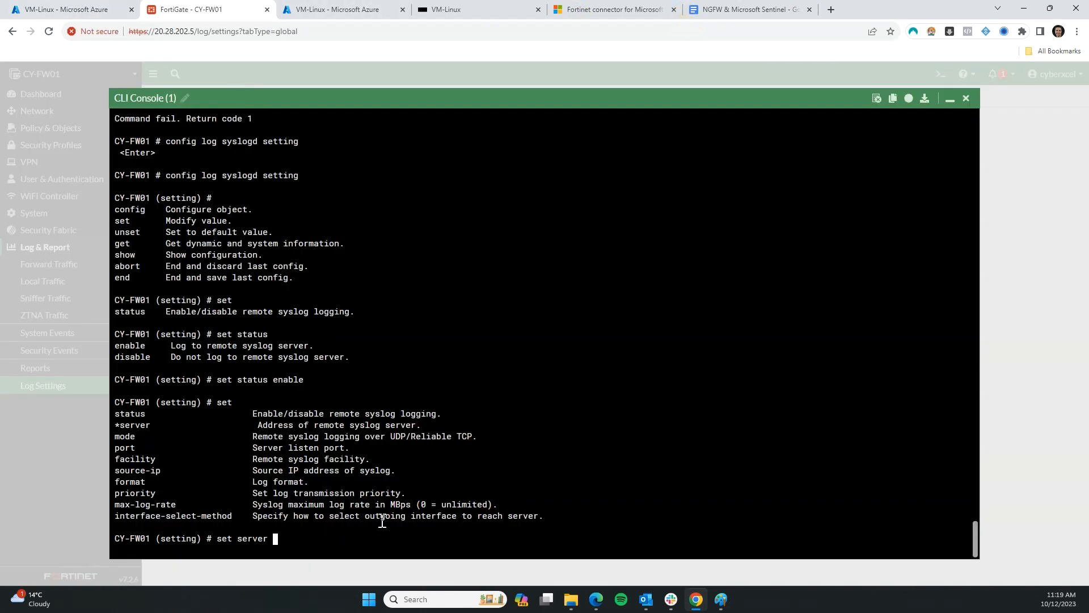
pyautogui.write('10.10.200.6 ?')
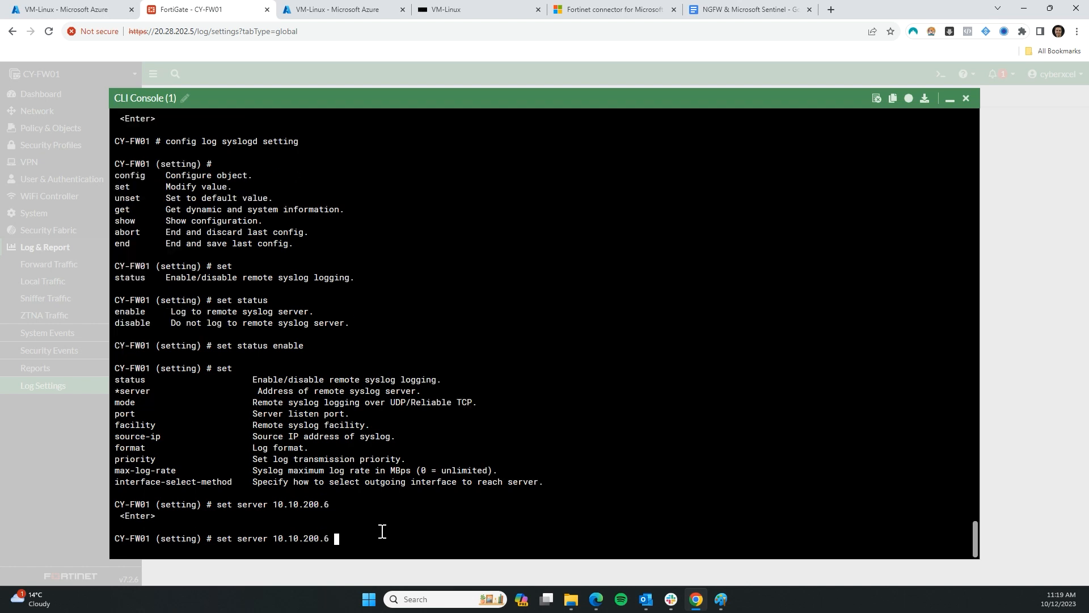
pyautogui.press('Return')
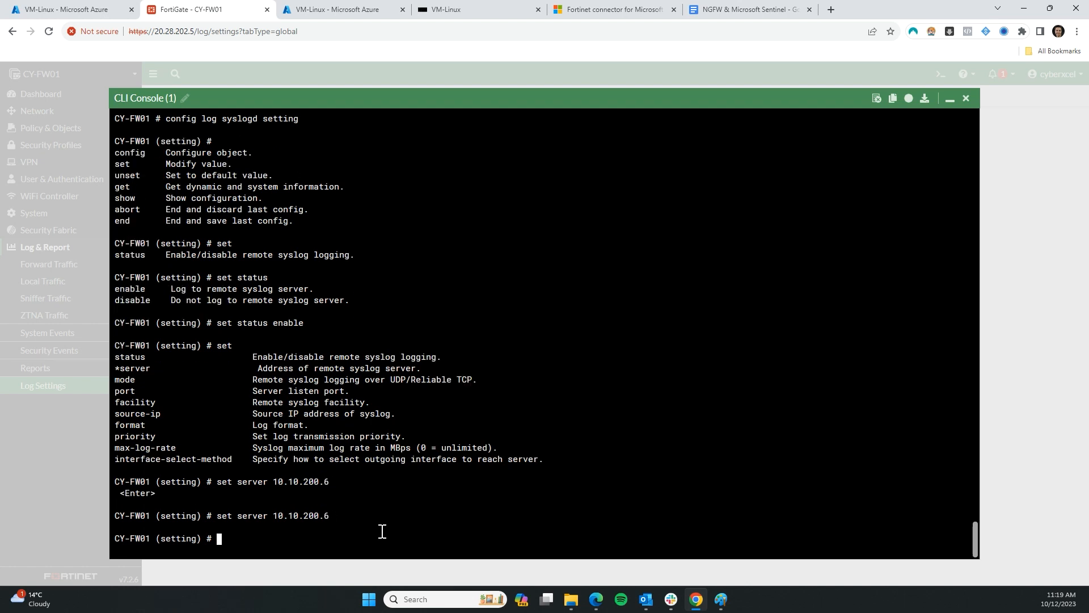
pyautogui.write('set format')
pyautogui.press('?')
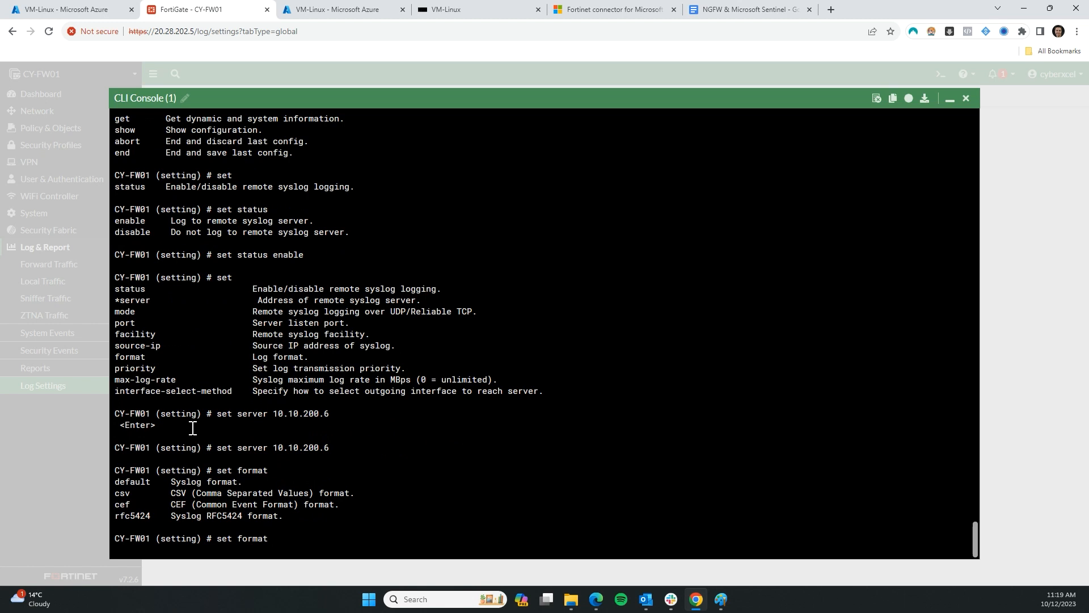
# Set the syslog format to cef, checking the Fortinet connector docs for Sentinel
pyautogui.write('cef')
pyautogui.press('Return')
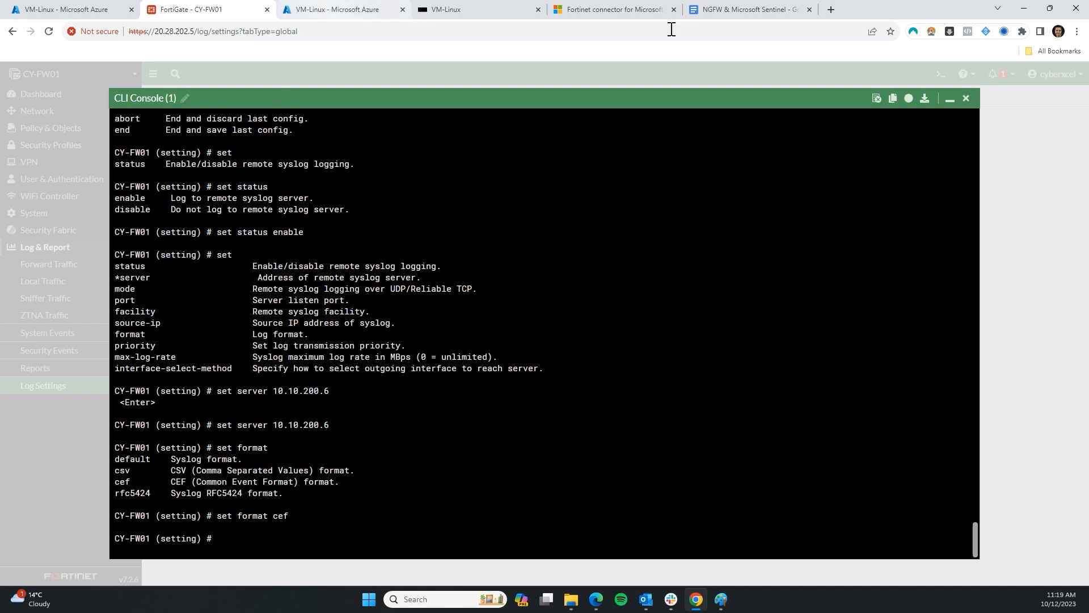
pyautogui.click(627, 14)
pyautogui.scroll(20, 414, 182)
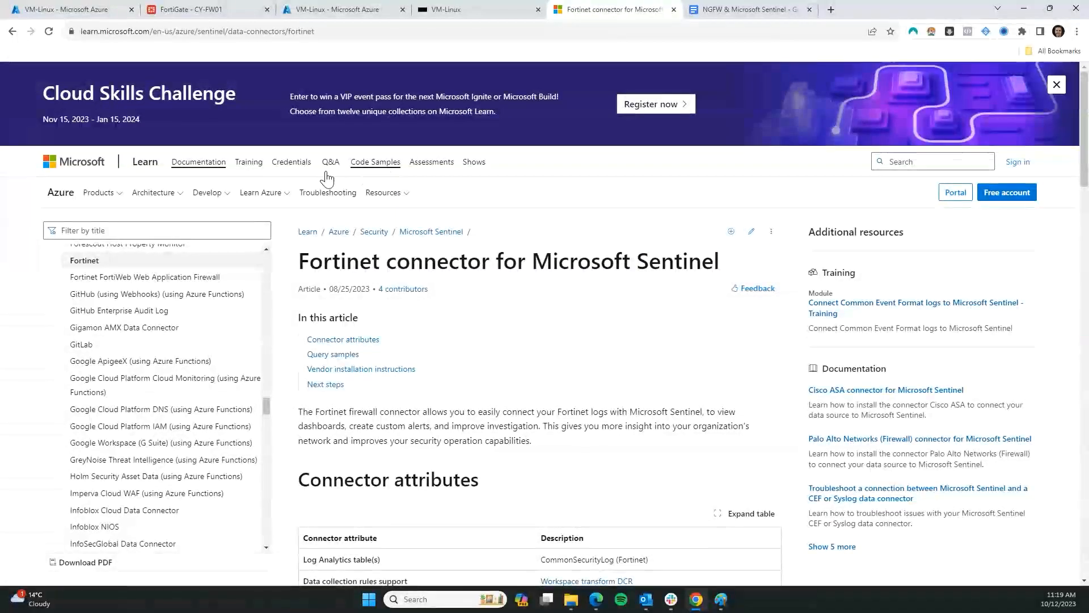
pyautogui.scroll(-5, 162, 121)
pyautogui.click(191, 9)
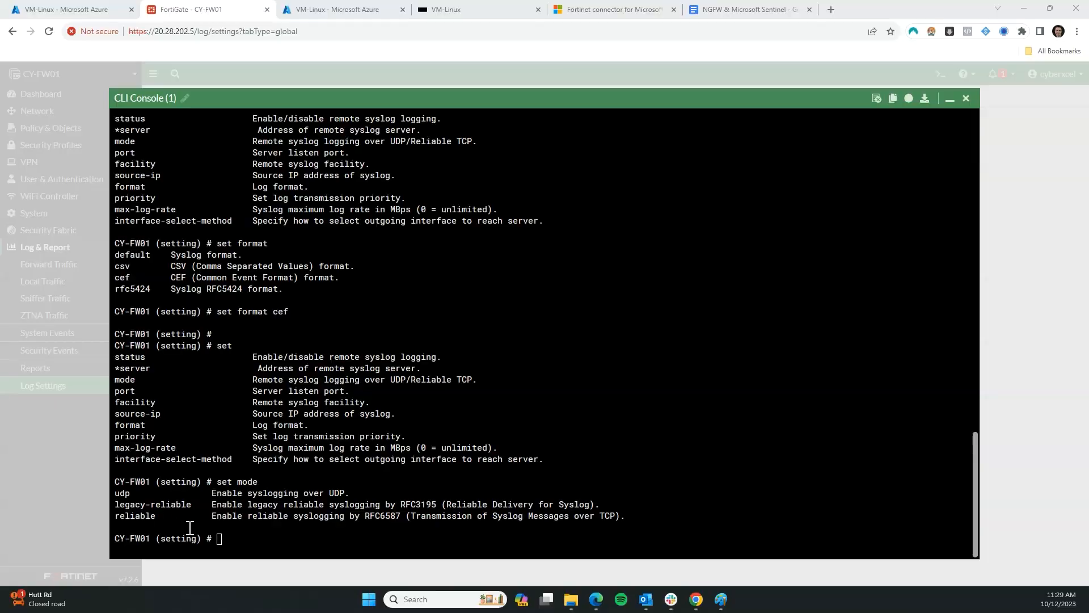
# Set the syslog mode to reliable for TCP delivery
pyautogui.click(296, 536)
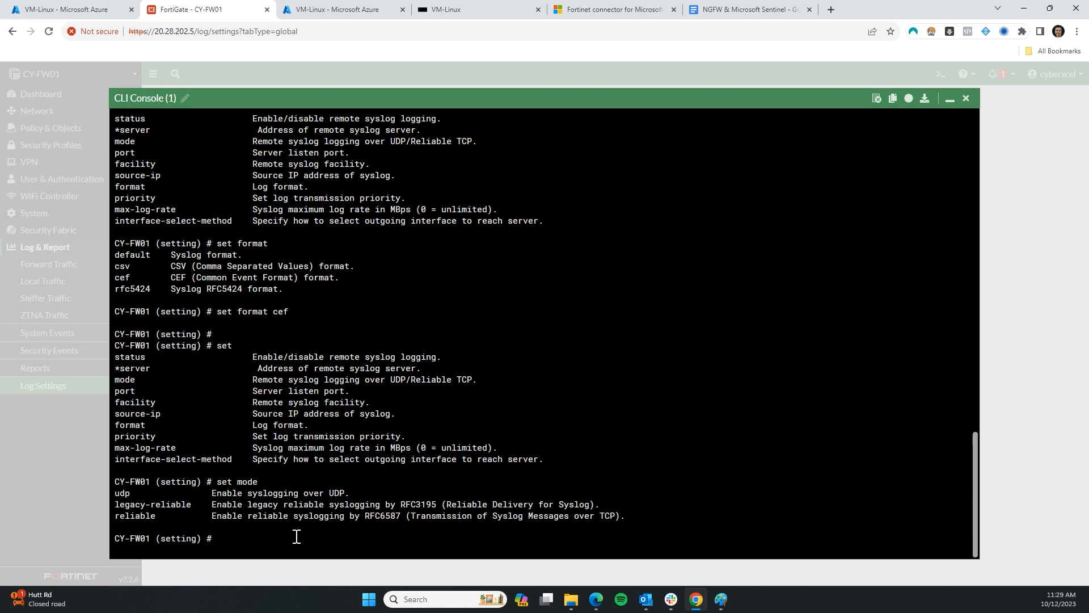
pyautogui.press('Return')
pyautogui.press('Return')
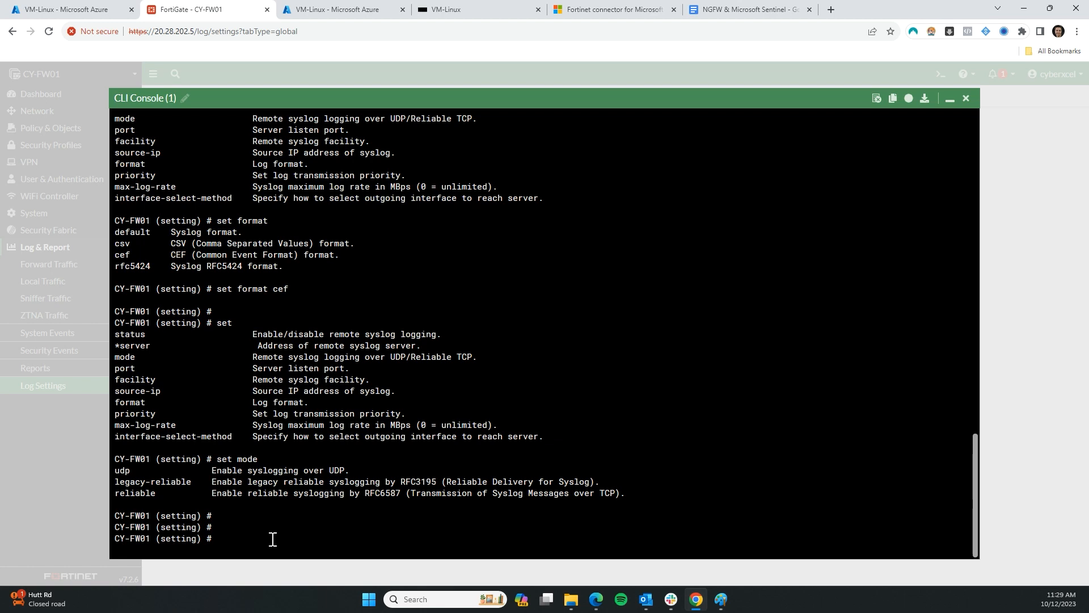
pyautogui.write('set mode reliable')
pyautogui.press('Return')
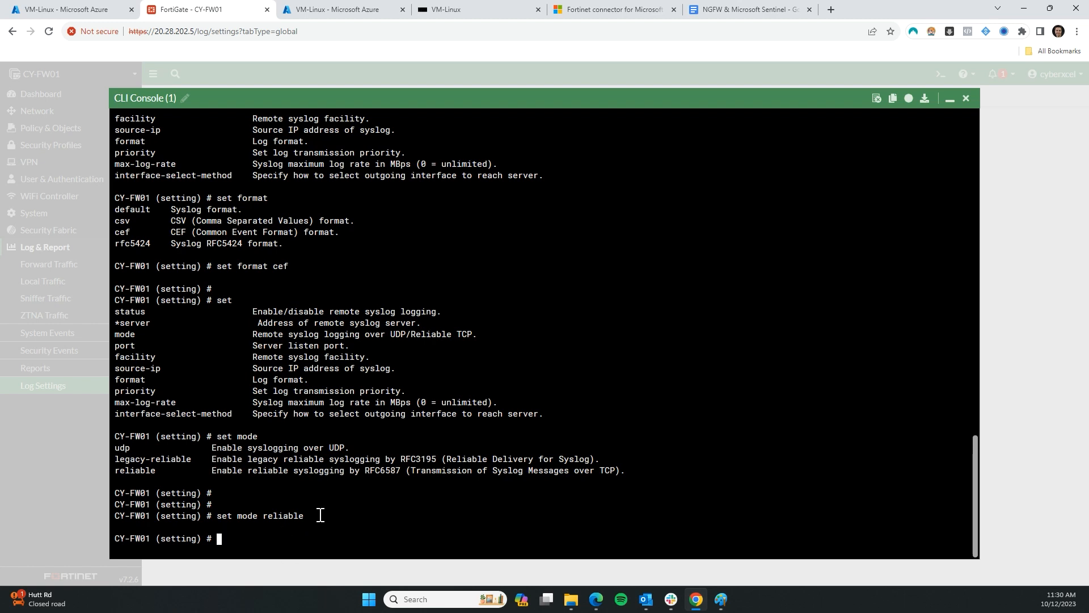
# Review the available setting commands, then save and exit the syslog settings with 'end'
pyautogui.press('Return')
pyautogui.press('Return')
pyautogui.press('Return')
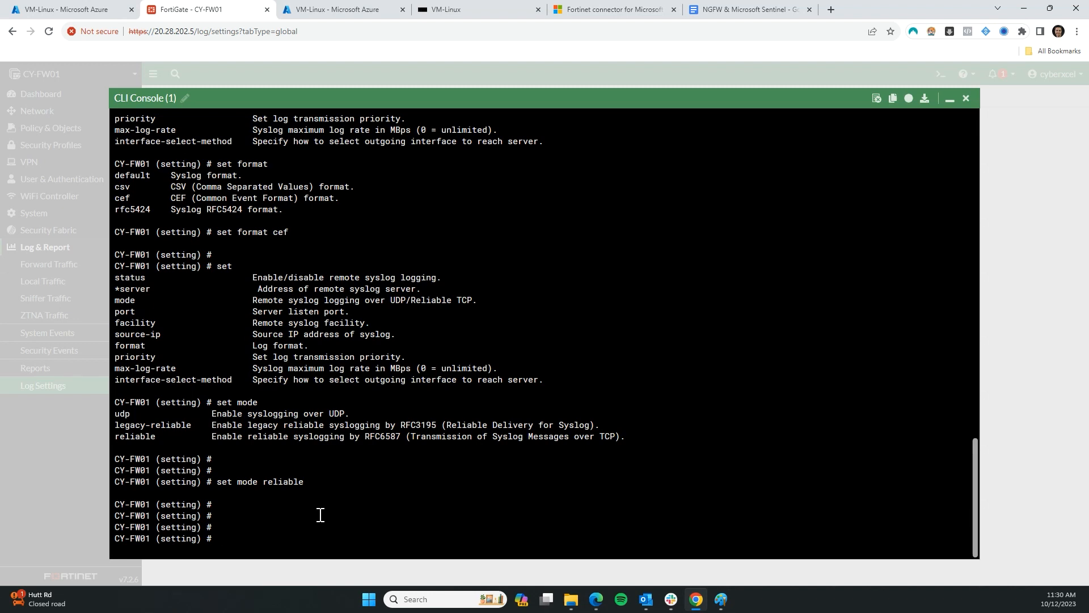
pyautogui.press('?')
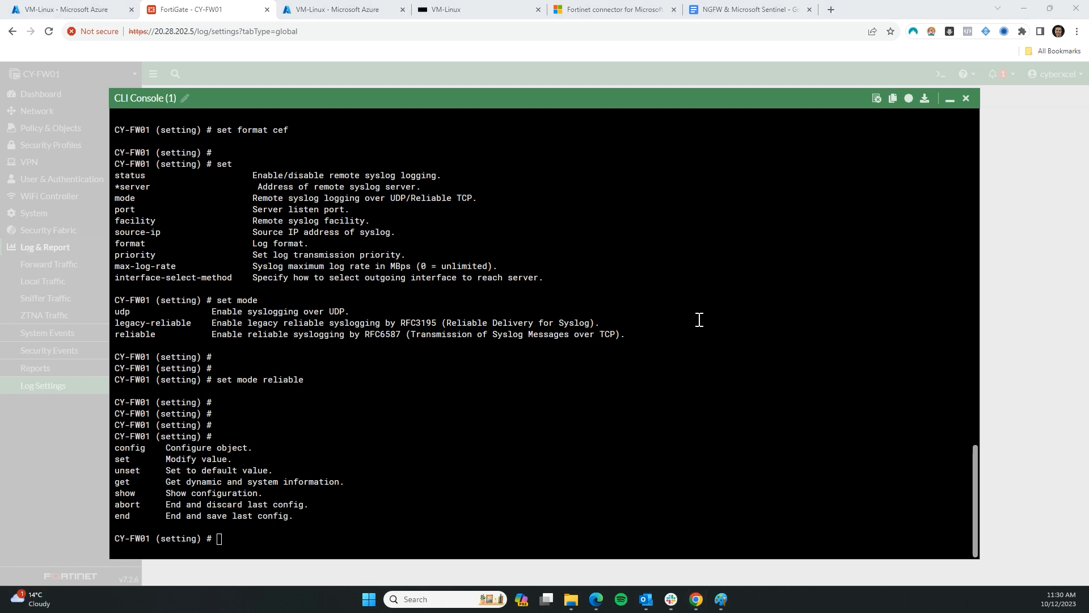
pyautogui.press('?')
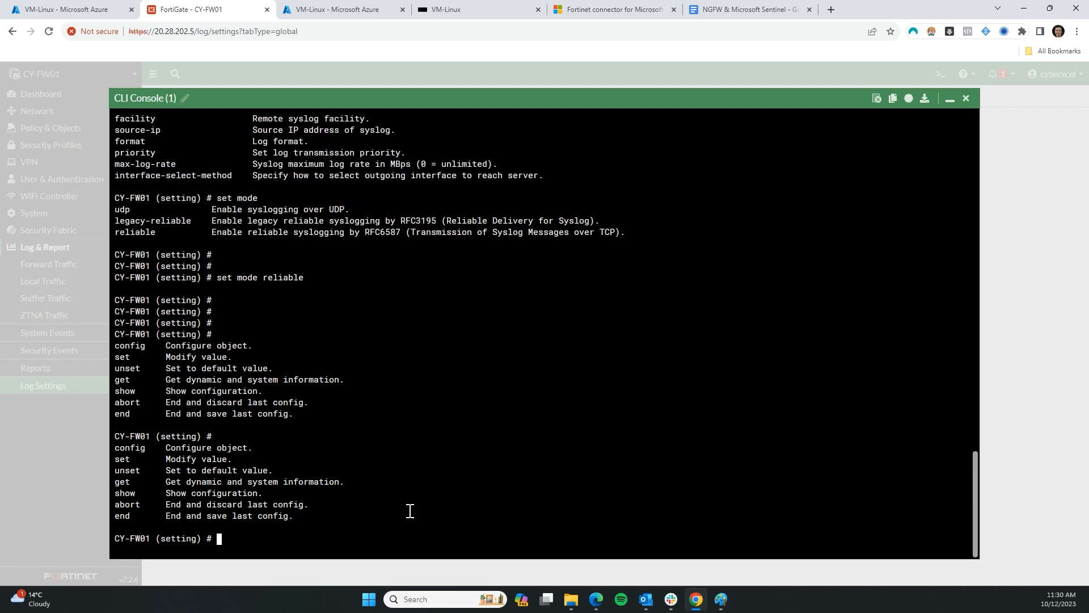
pyautogui.moveTo(117, 506); pyautogui.dragTo(163, 510)
pyautogui.click(193, 512)
pyautogui.write('end')
pyautogui.press('Return')
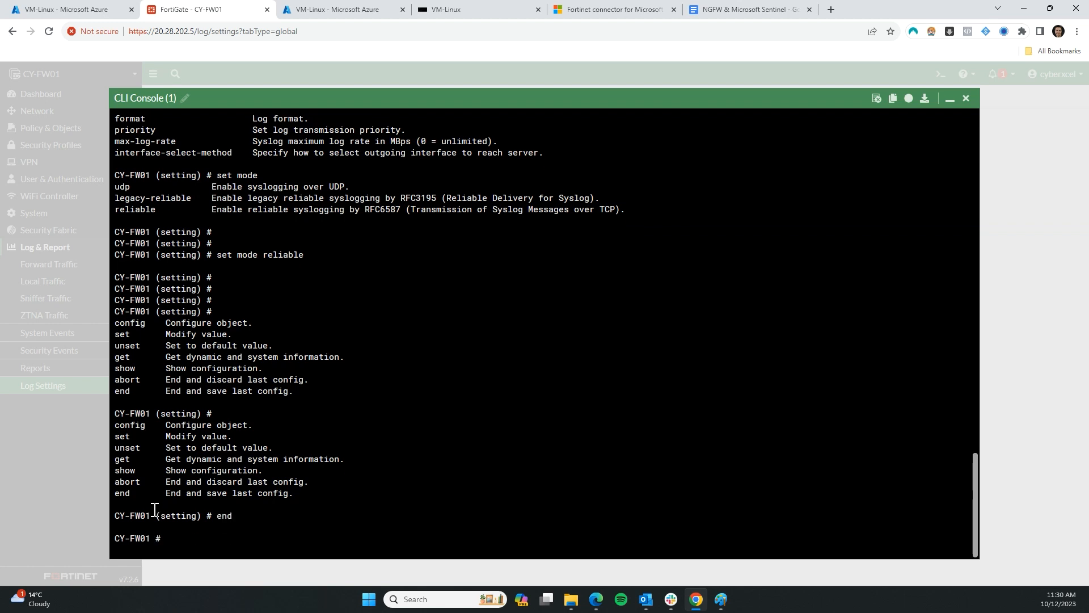
# Run 'get log syslogd setting' to show status enable, server 10.10.200.6, reliable mode and cef format
pyautogui.press('Return')
pyautogui.press('Return')
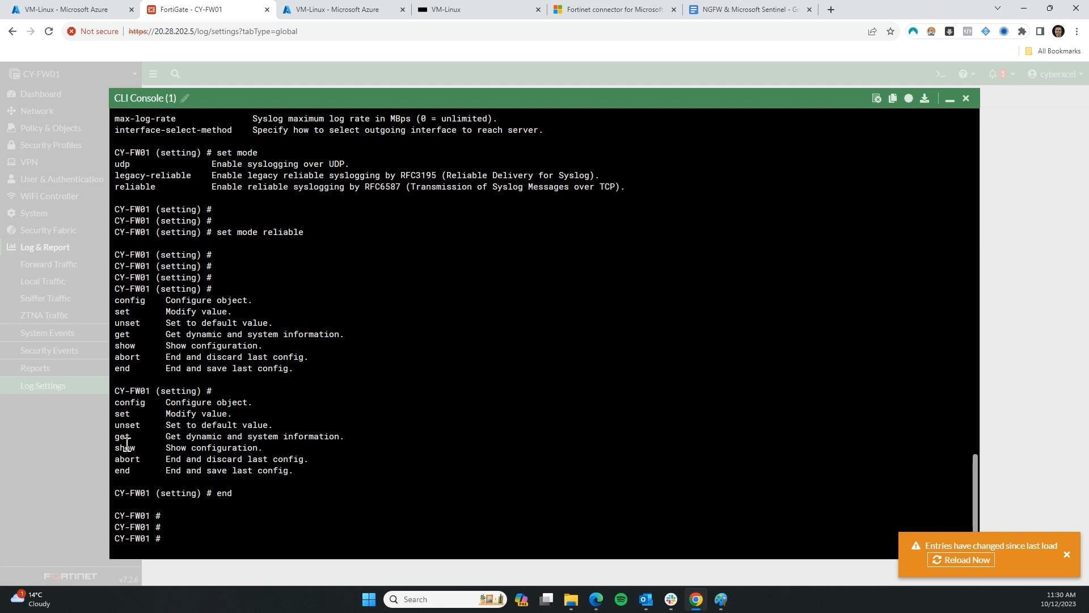
pyautogui.moveTo(120, 437); pyautogui.dragTo(304, 437)
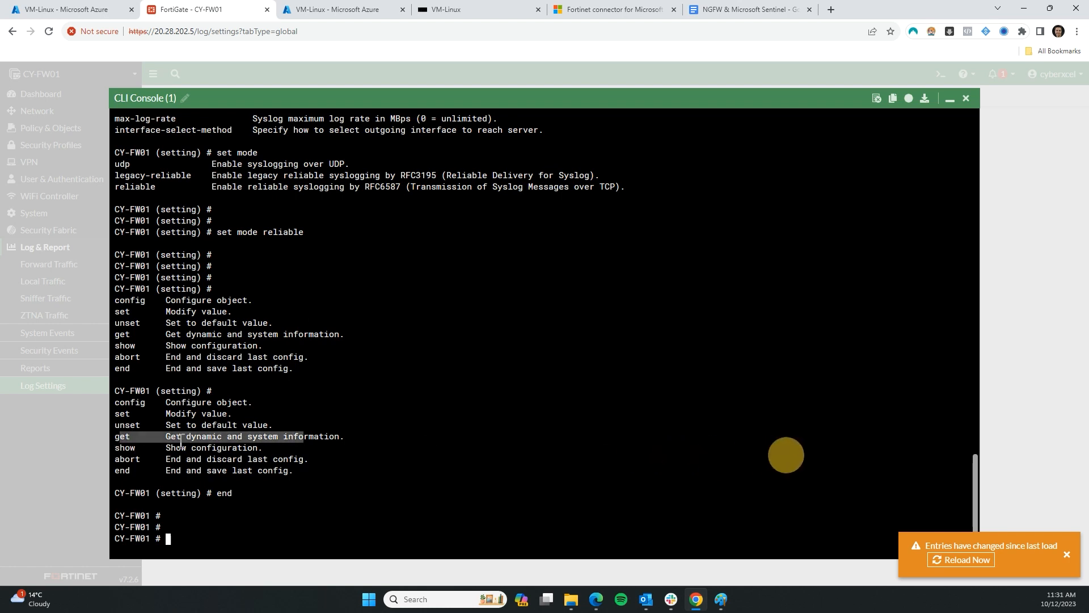
pyautogui.click(131, 449)
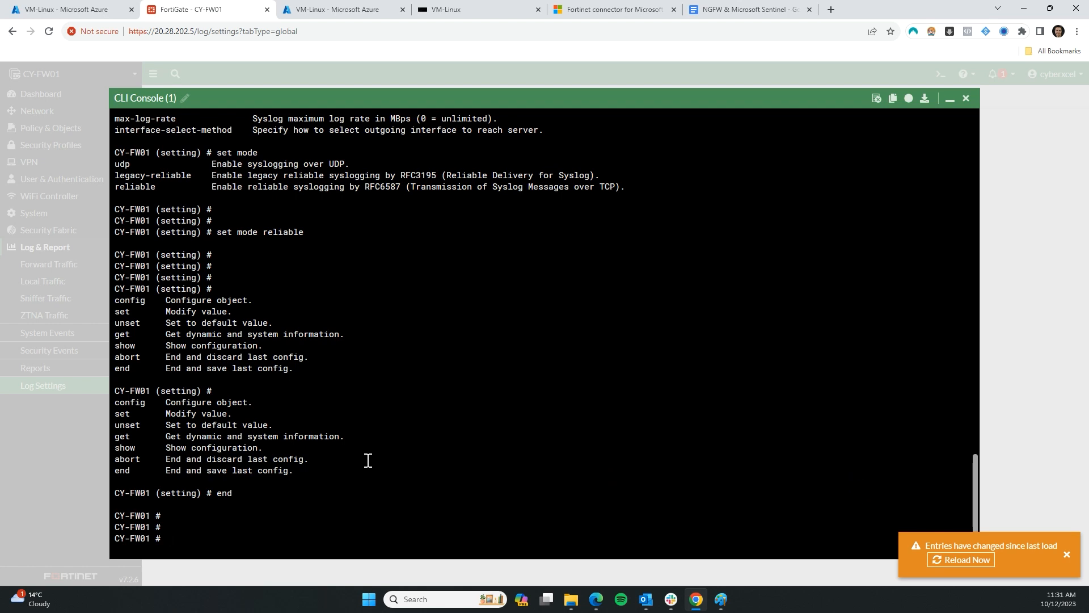
pyautogui.write('get log')
pyautogui.press('?')
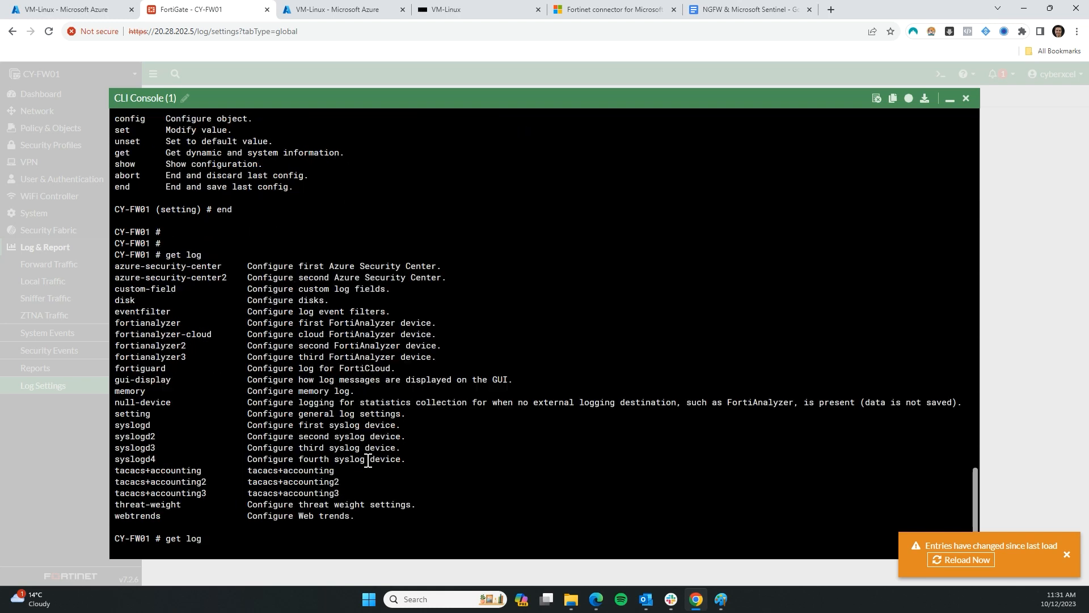
pyautogui.write('syslogd')
pyautogui.press('?')
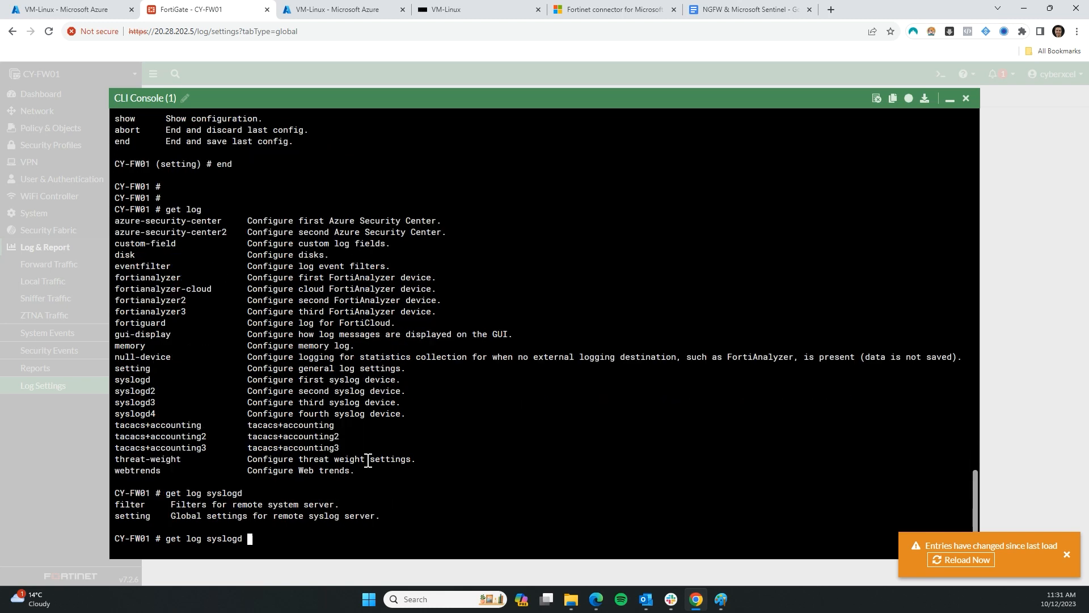
pyautogui.write('setting')
pyautogui.press('Return')
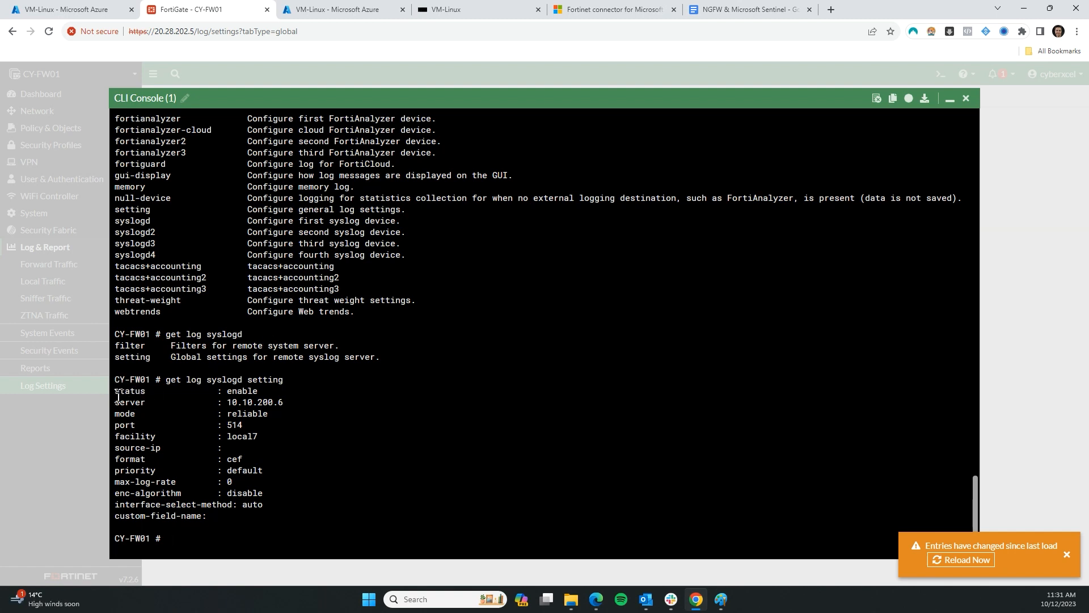
pyautogui.moveTo(116, 392); pyautogui.dragTo(287, 407)
# Go over the server 10.10.200.6, reliable mode and facility local7 values in the output
pyautogui.click(196, 405)
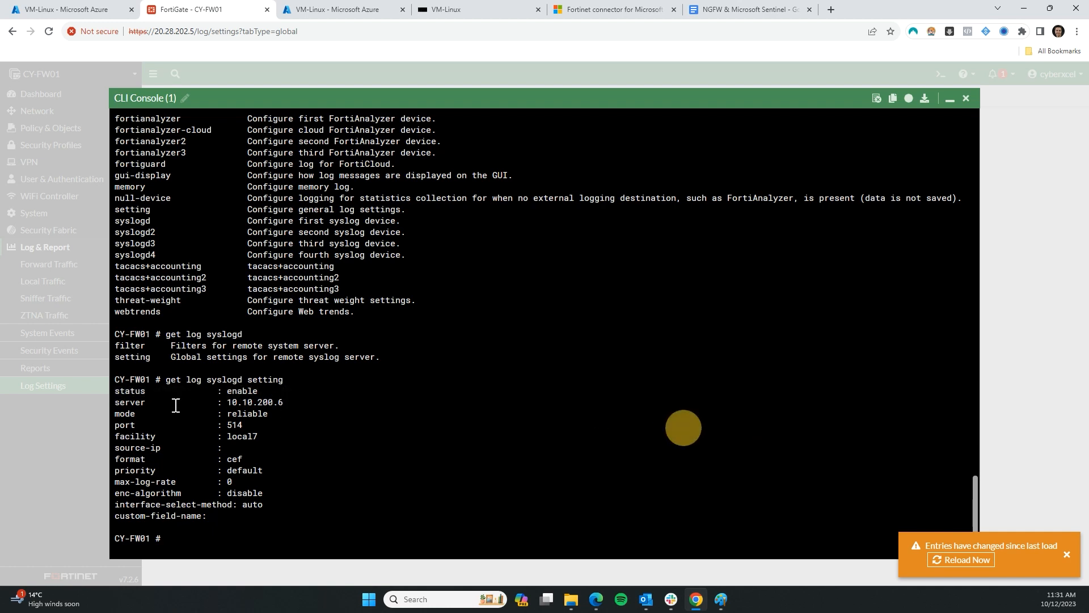
pyautogui.moveTo(116, 404); pyautogui.dragTo(298, 410)
pyautogui.click(131, 414)
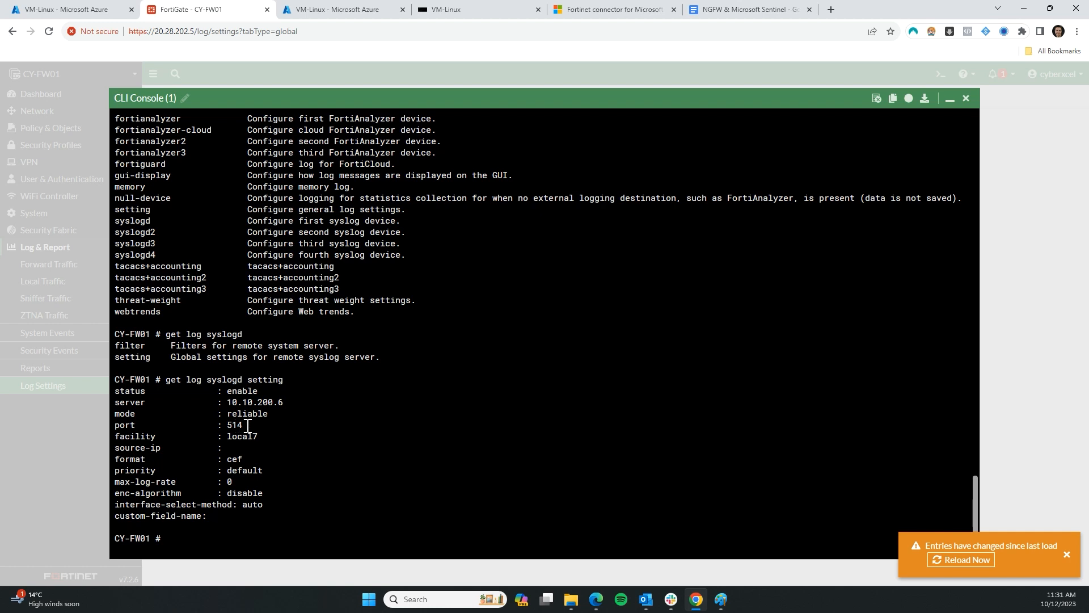
pyautogui.moveTo(135, 438); pyautogui.dragTo(171, 437)
pyautogui.click(259, 447)
pyautogui.click(148, 439)
pyautogui.click(721, 599)
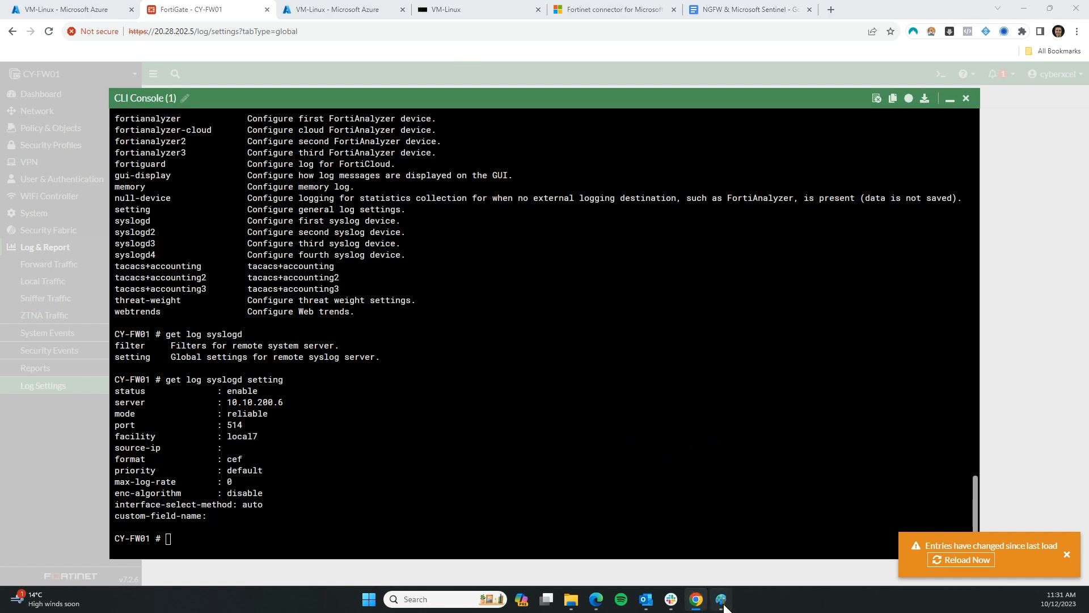